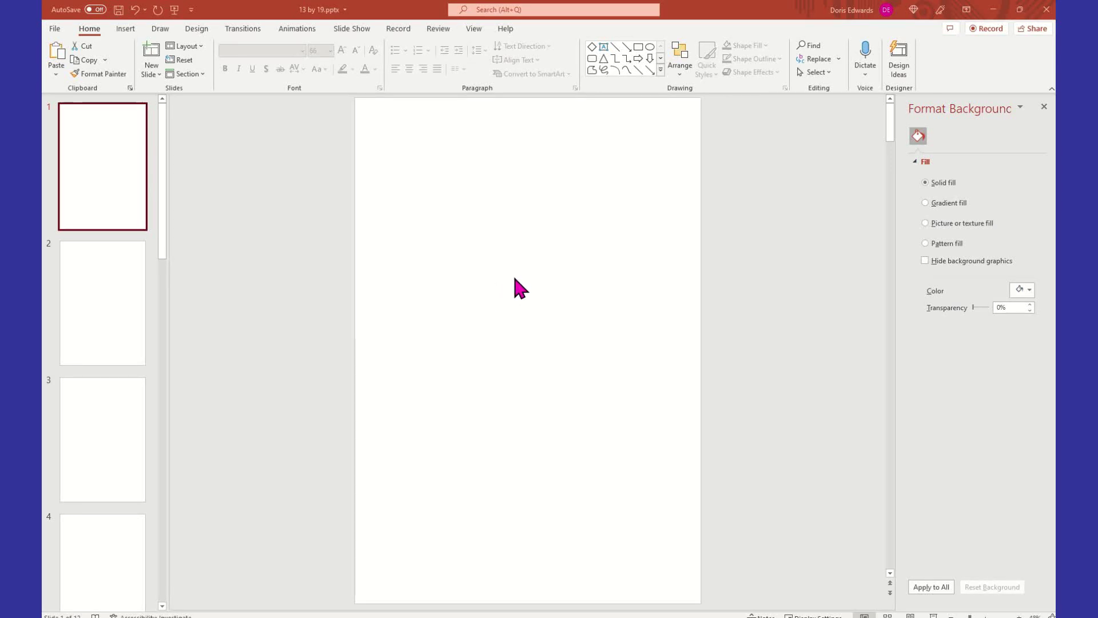
# - Apply the Title Slide layout to slide 1 and select its title and subtitle placeholders
pyautogui.click(102, 118)
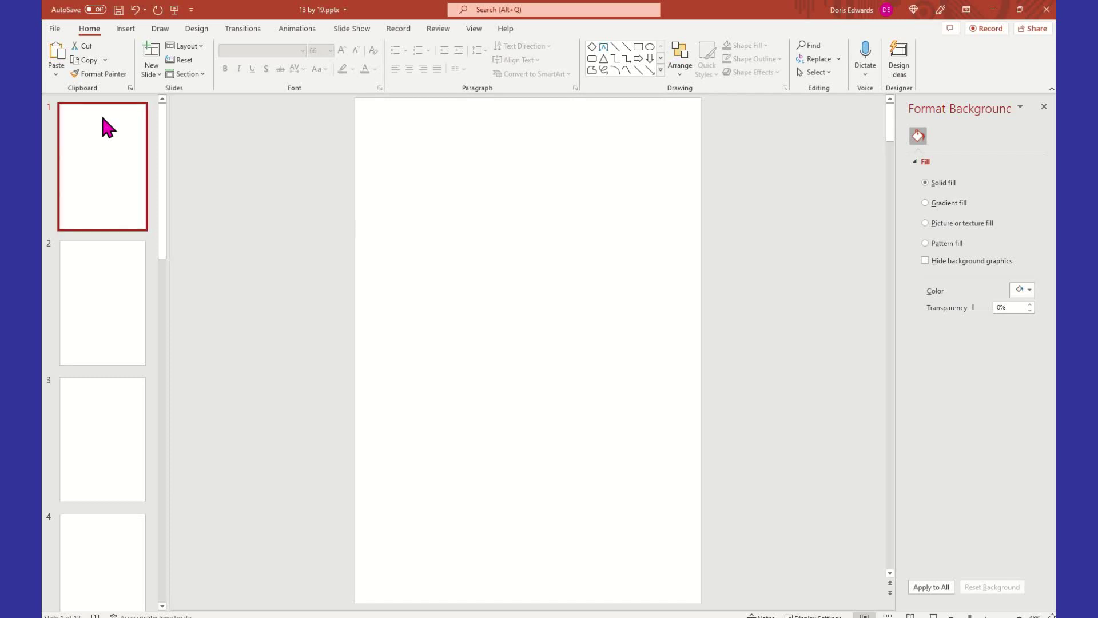
pyautogui.rightClick(107, 162)
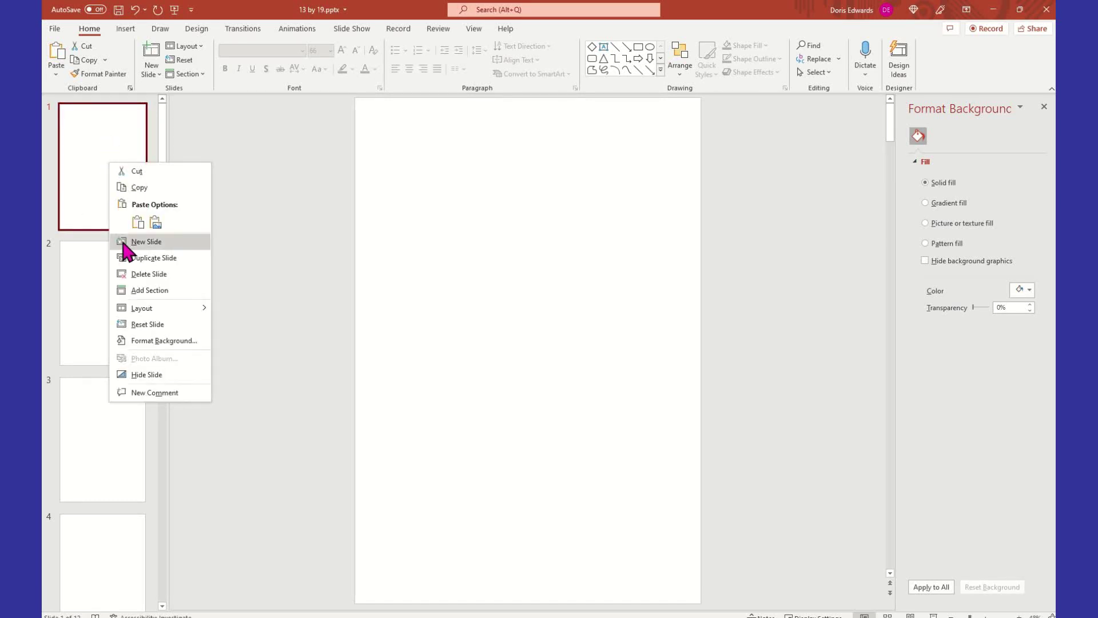
pyautogui.moveTo(150, 309)
pyautogui.click(247, 314)
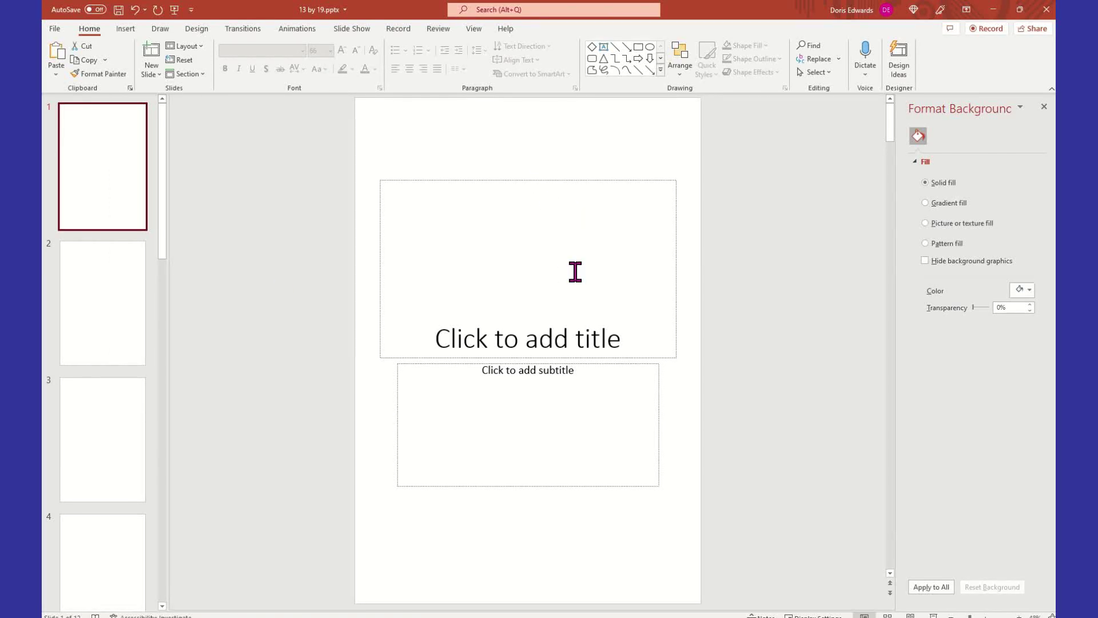
pyautogui.moveTo(334, 145); pyautogui.dragTo(737, 516)
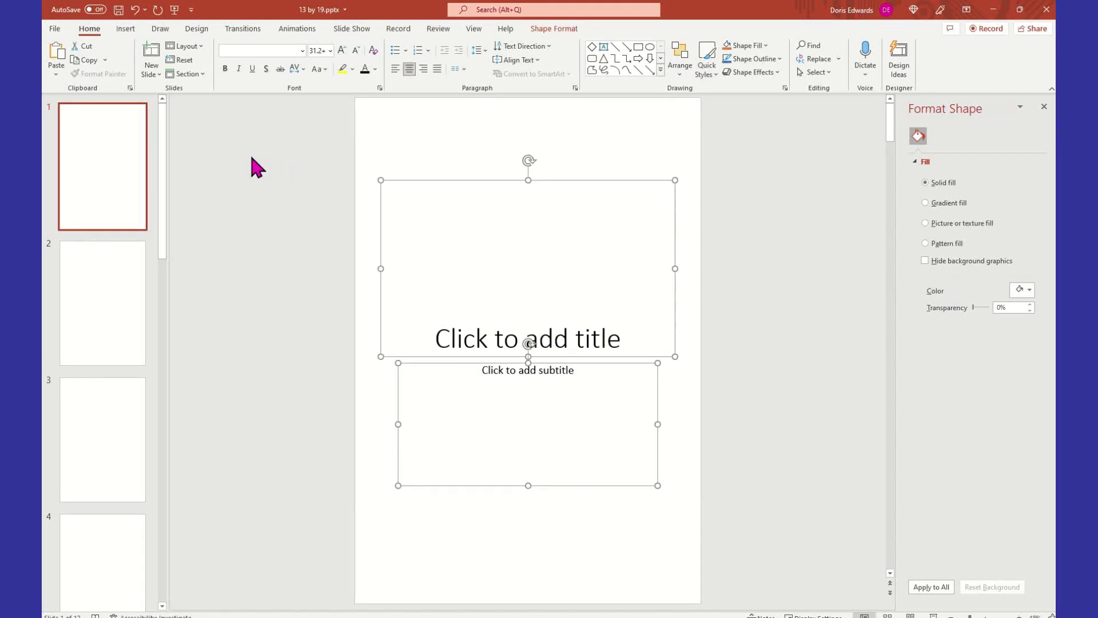
pyautogui.click(450, 162)
# - Change slide 1 to the Blank layout so that it has no text placeholders
pyautogui.rightClick(106, 147)
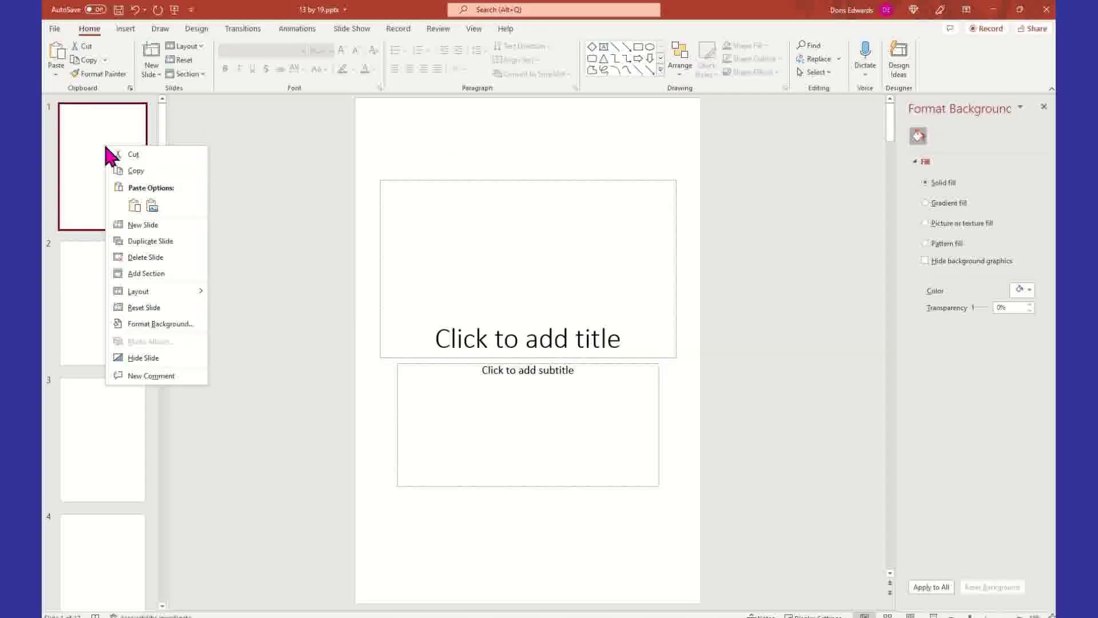
pyautogui.moveTo(171, 292)
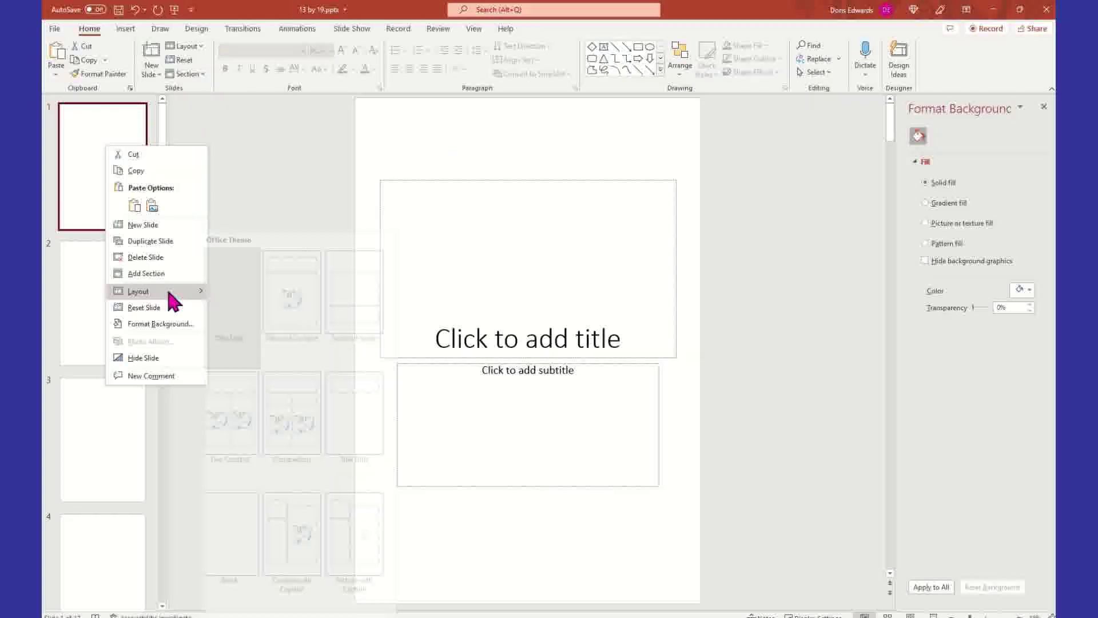
pyautogui.click(238, 509)
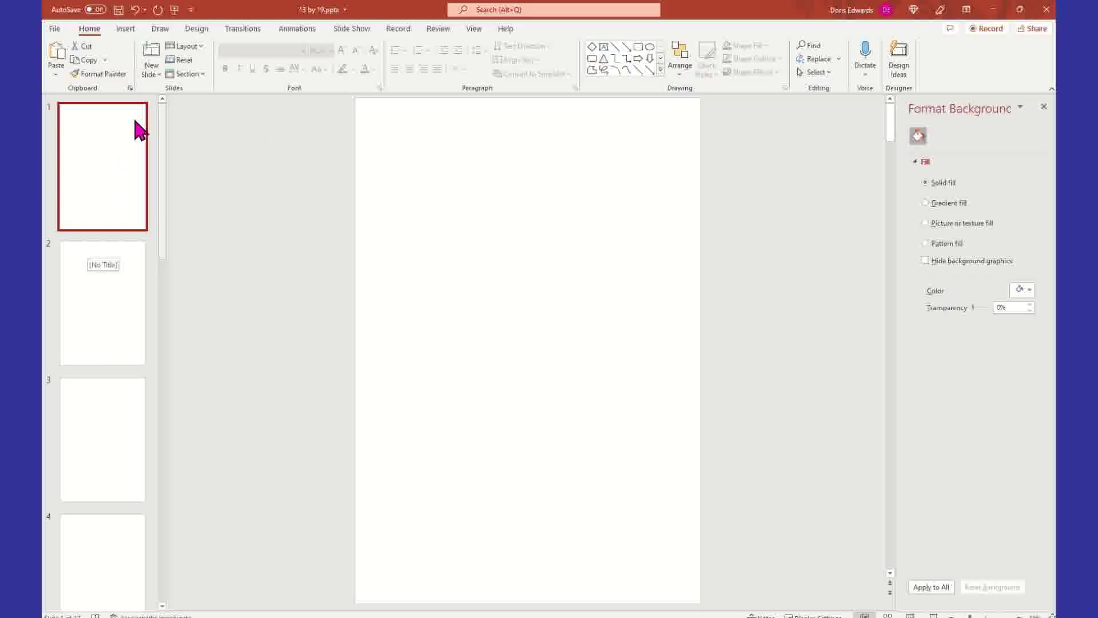
# - Add a new slide after slide 1 and another slide with the Blank layout after that
pyautogui.rightClick(110, 153)
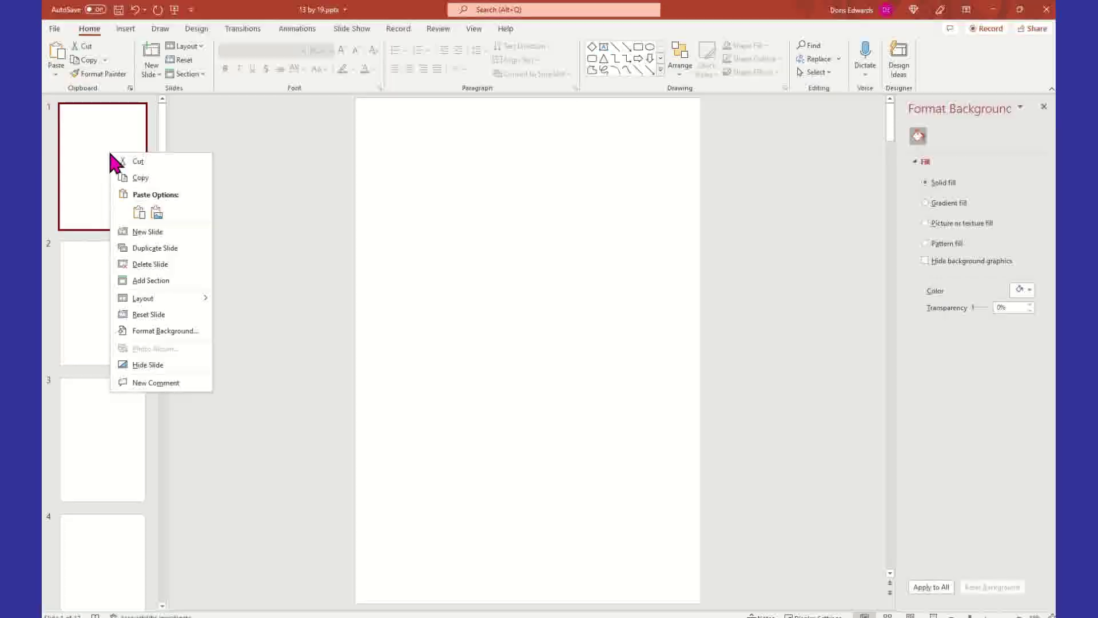
pyautogui.click(154, 232)
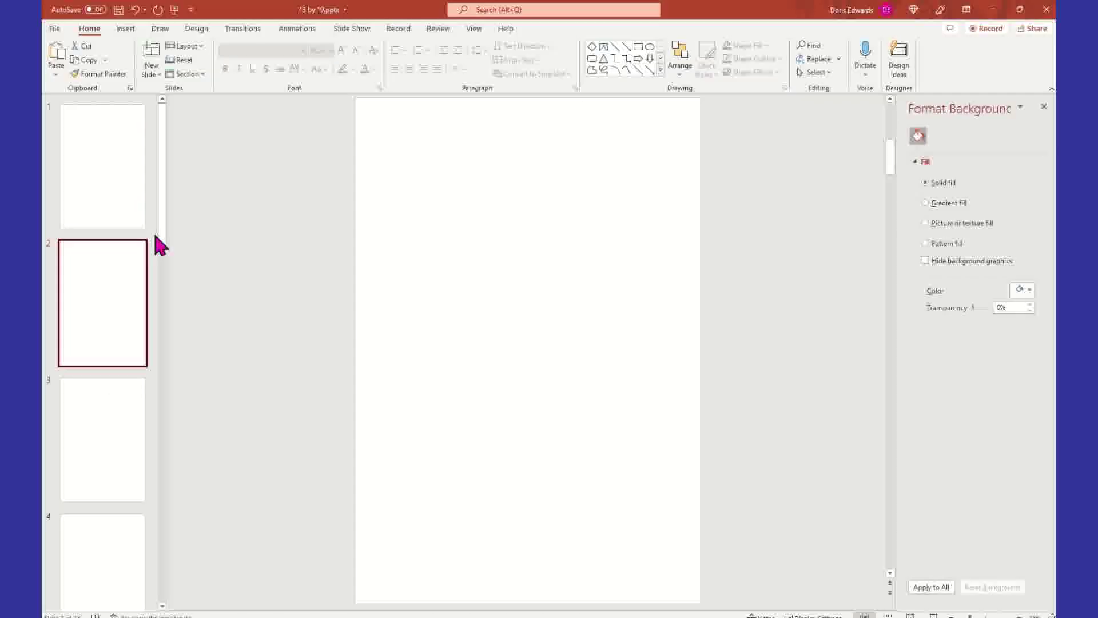
pyautogui.click(150, 73)
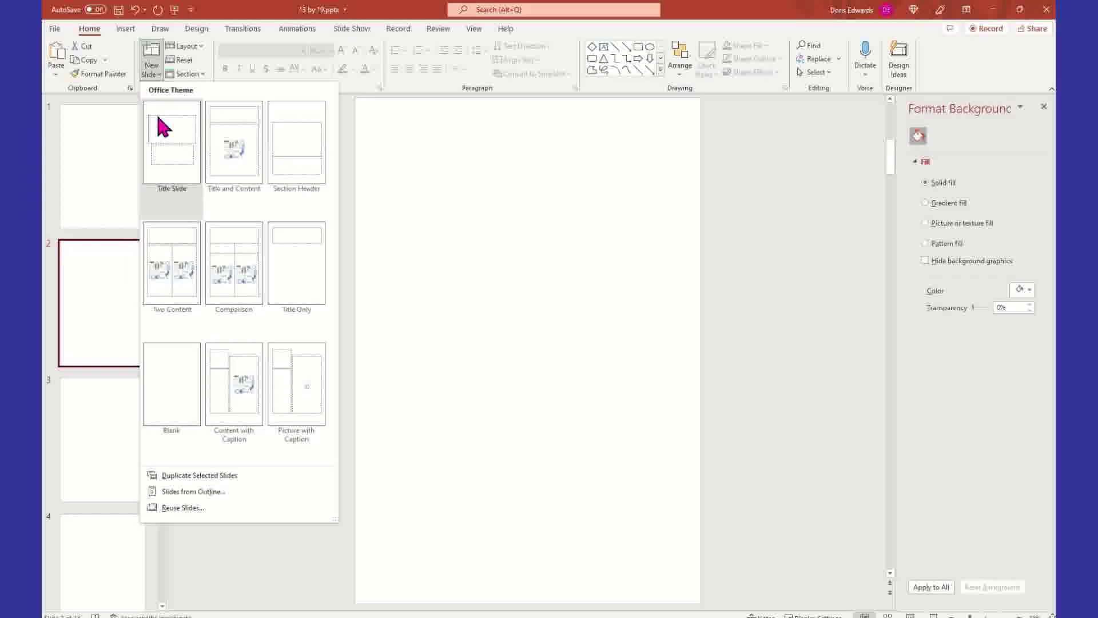
pyautogui.click(152, 407)
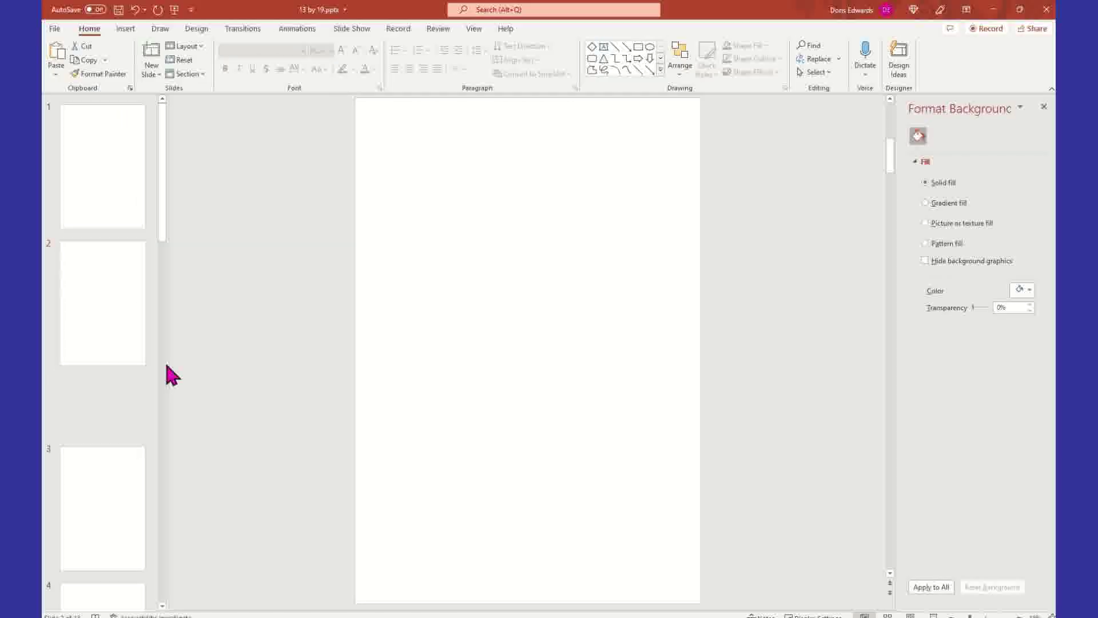
pyautogui.click(116, 174)
pyautogui.click(129, 320)
pyautogui.click(115, 191)
pyautogui.click(116, 326)
pyautogui.click(109, 423)
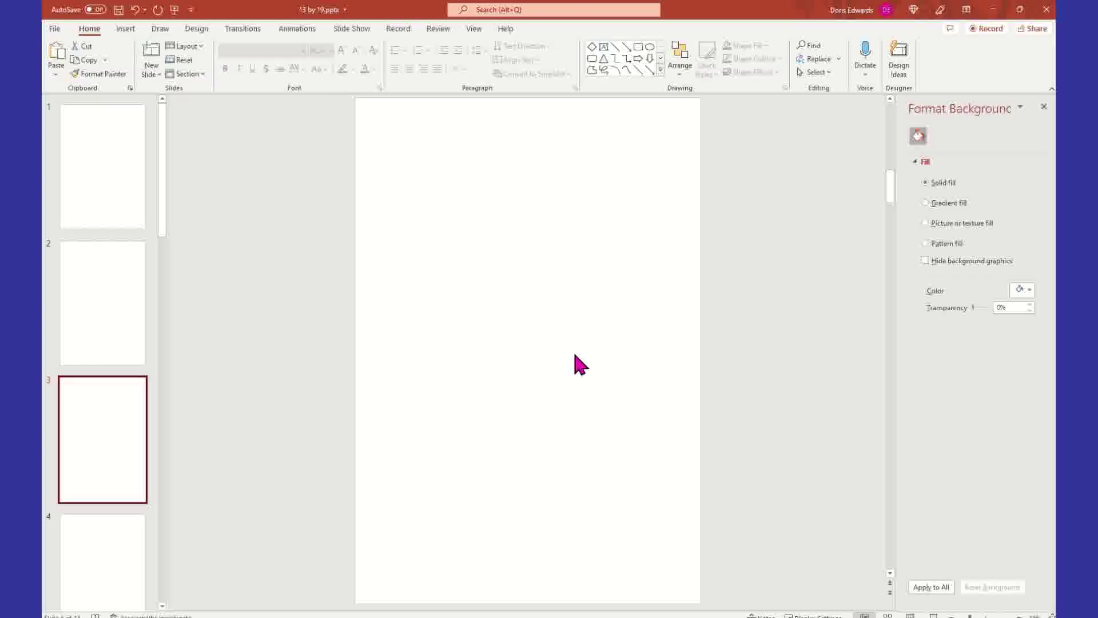
# - Examine the width, height and orientation in the custom slide size settings
pyautogui.click(109, 172)
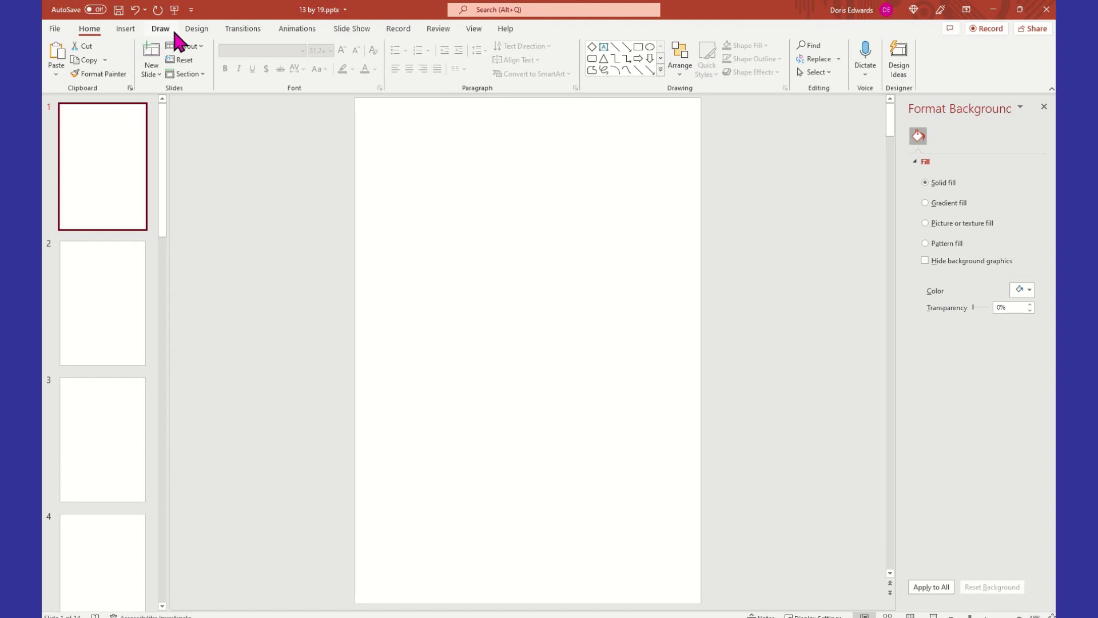
pyautogui.click(197, 30)
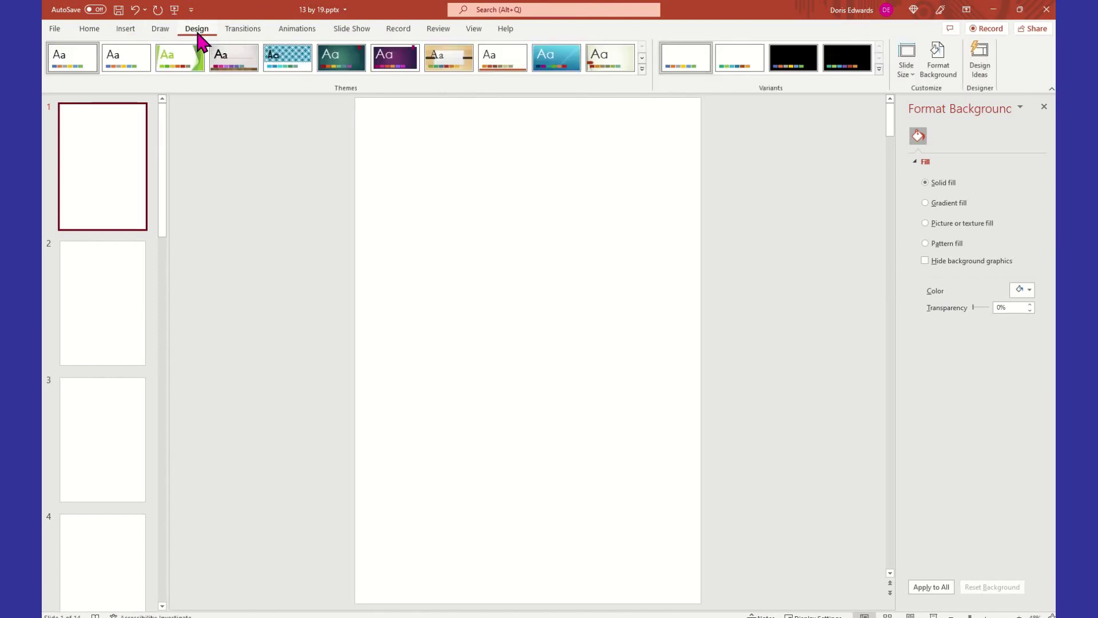
pyautogui.click(913, 74)
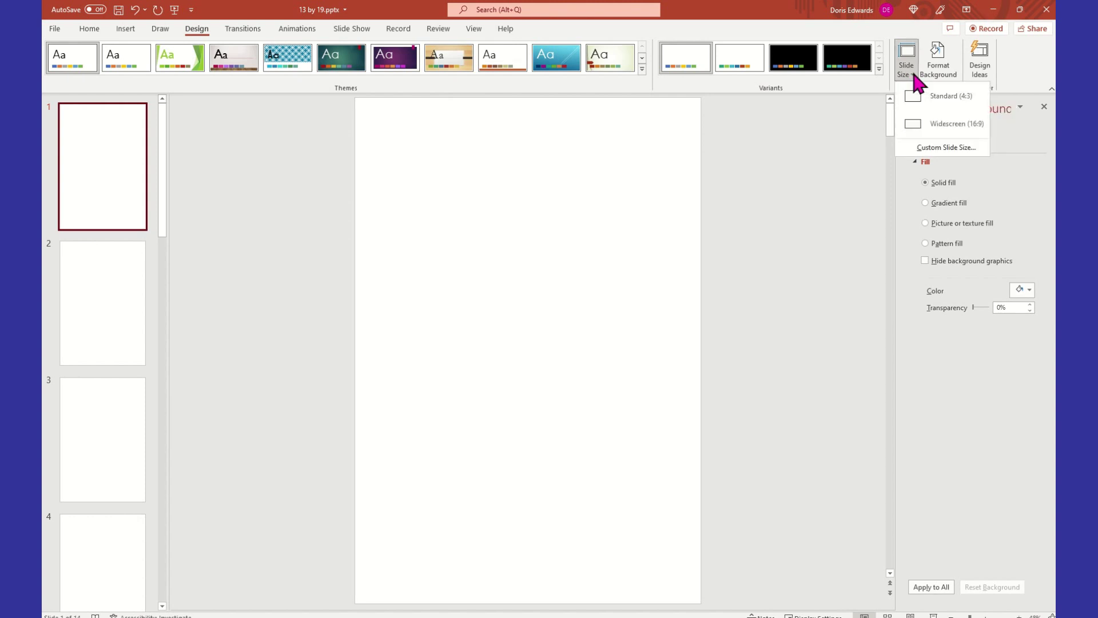
pyautogui.click(915, 149)
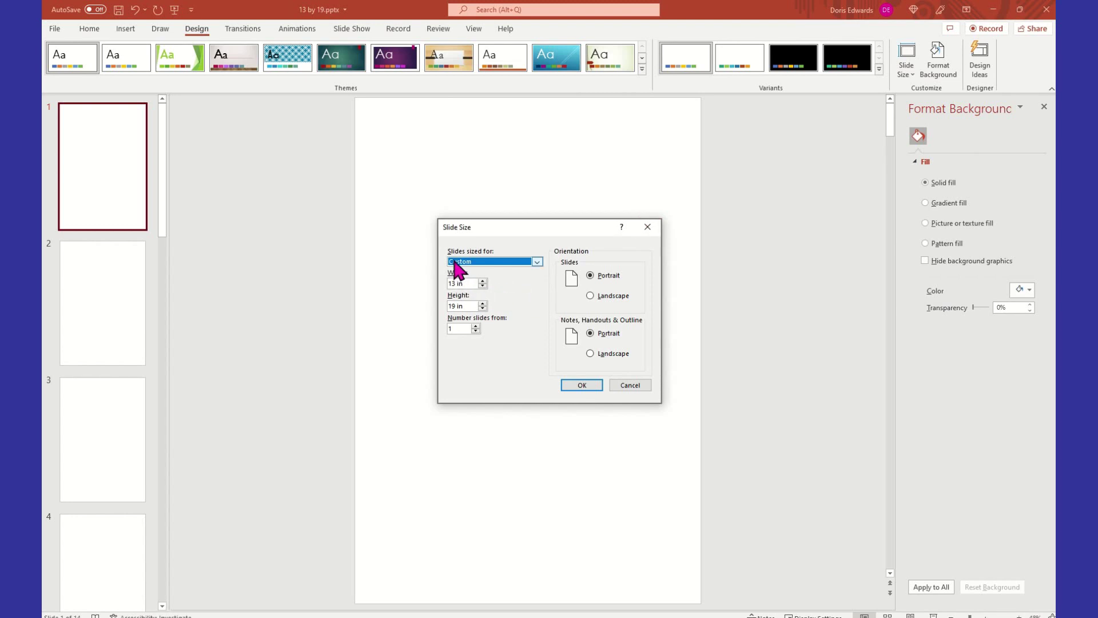
pyautogui.click(471, 306)
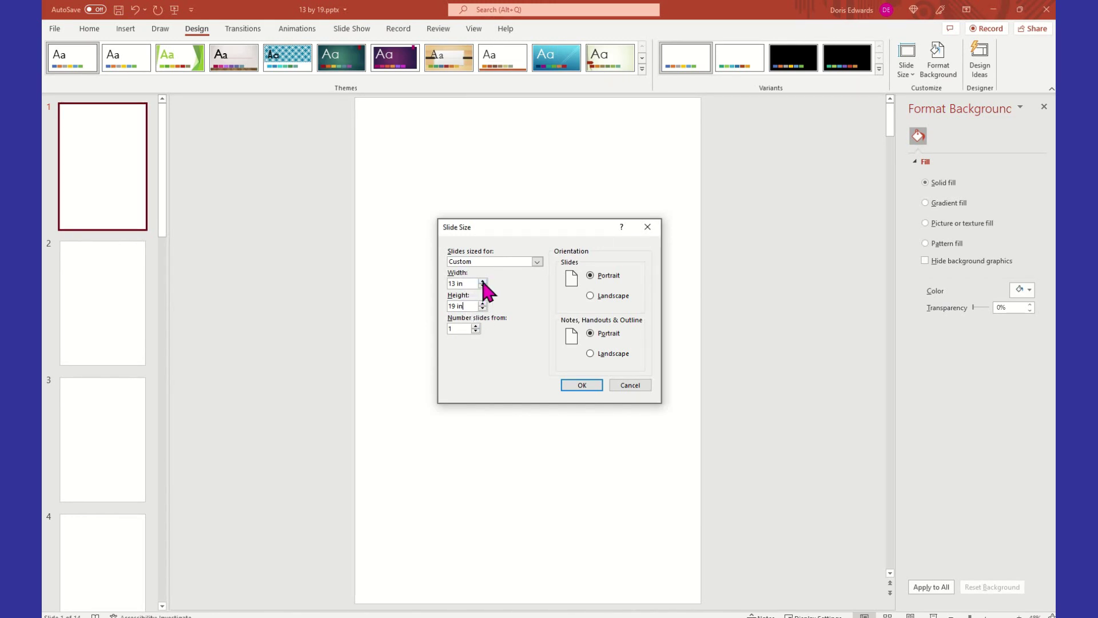
pyautogui.click(482, 281)
pyautogui.click(580, 386)
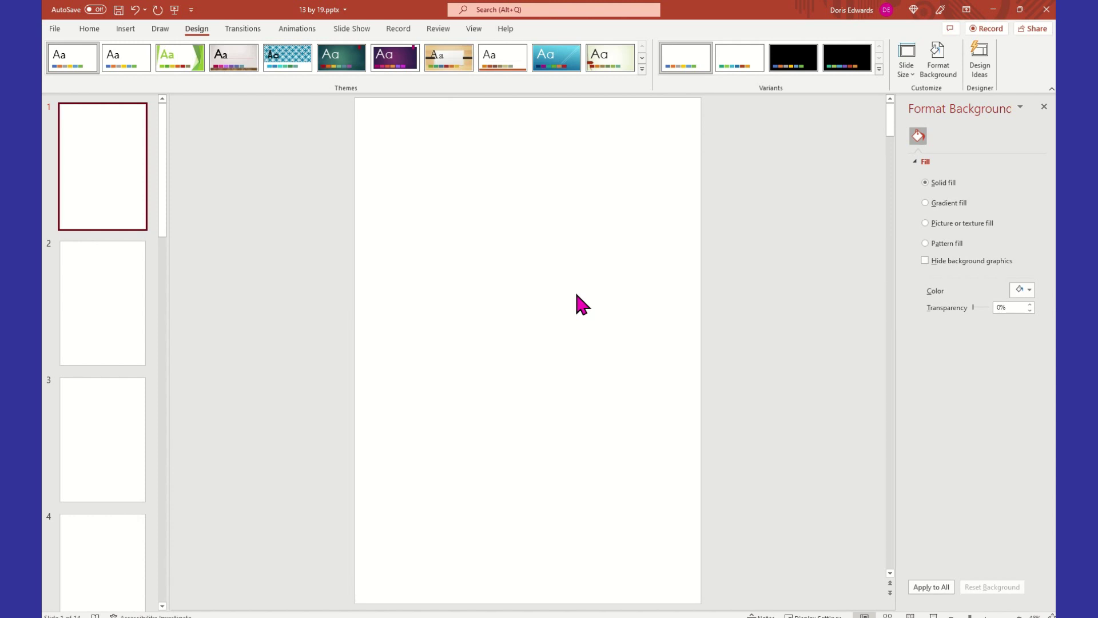
pyautogui.click(914, 71)
pyautogui.click(932, 147)
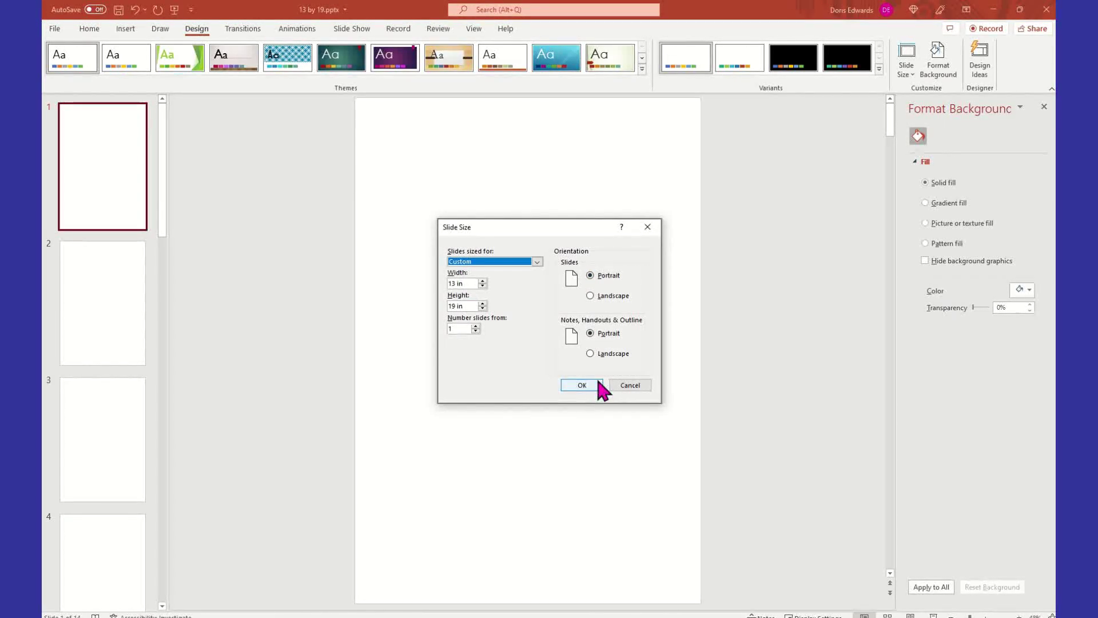
pyautogui.click(581, 385)
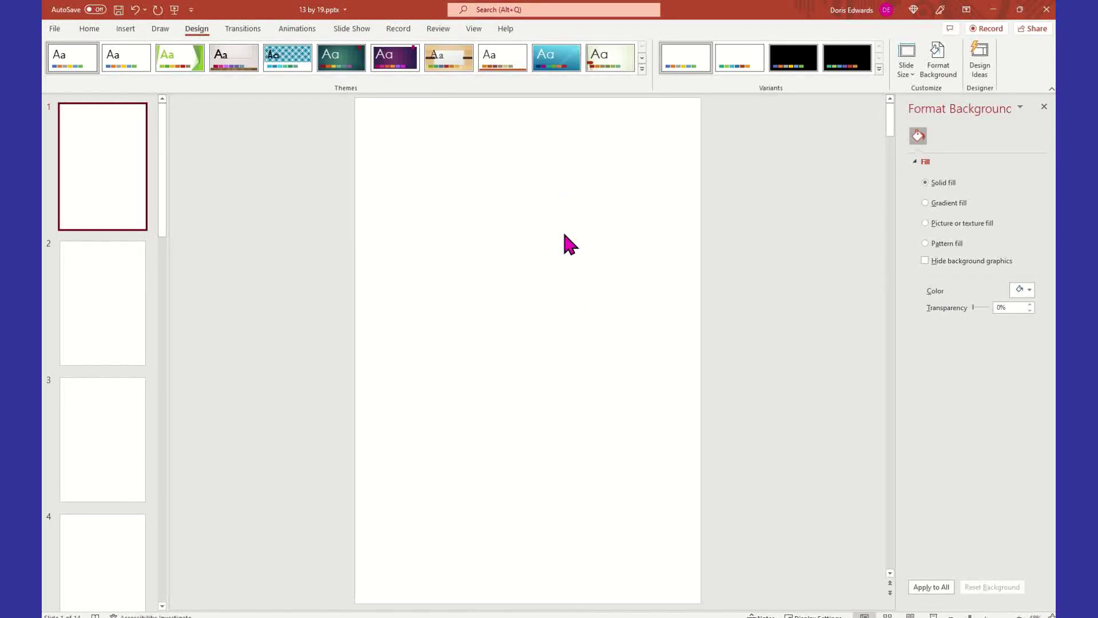
# - Insert the picture green jacket.svg from the Desktop folder onto slide 1 and move it upward on the page
pyautogui.click(127, 29)
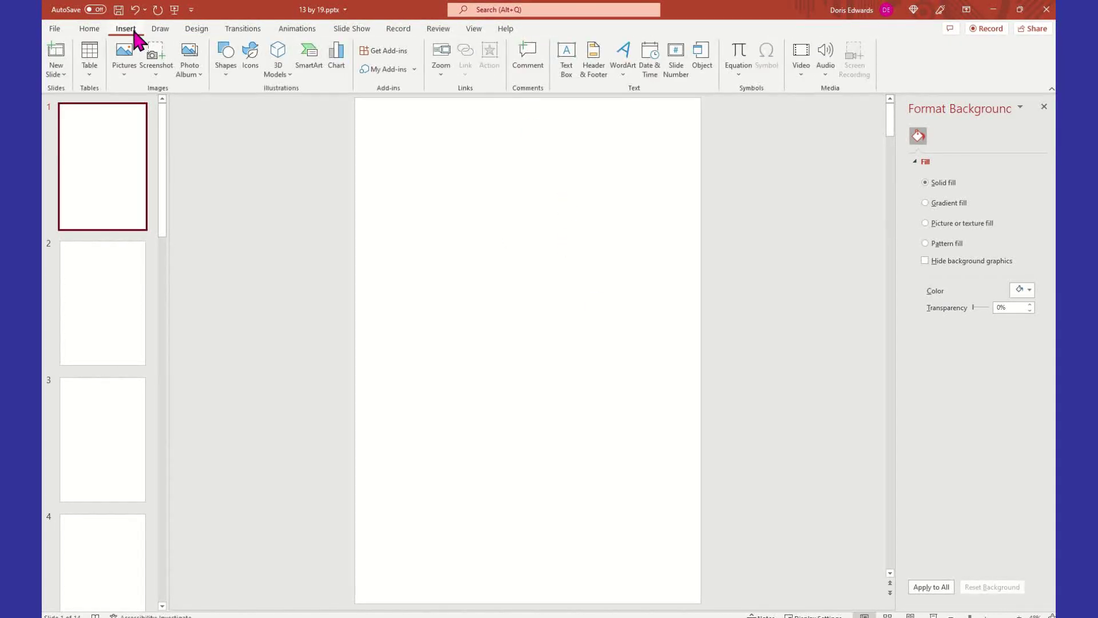
pyautogui.click(126, 73)
pyautogui.click(134, 112)
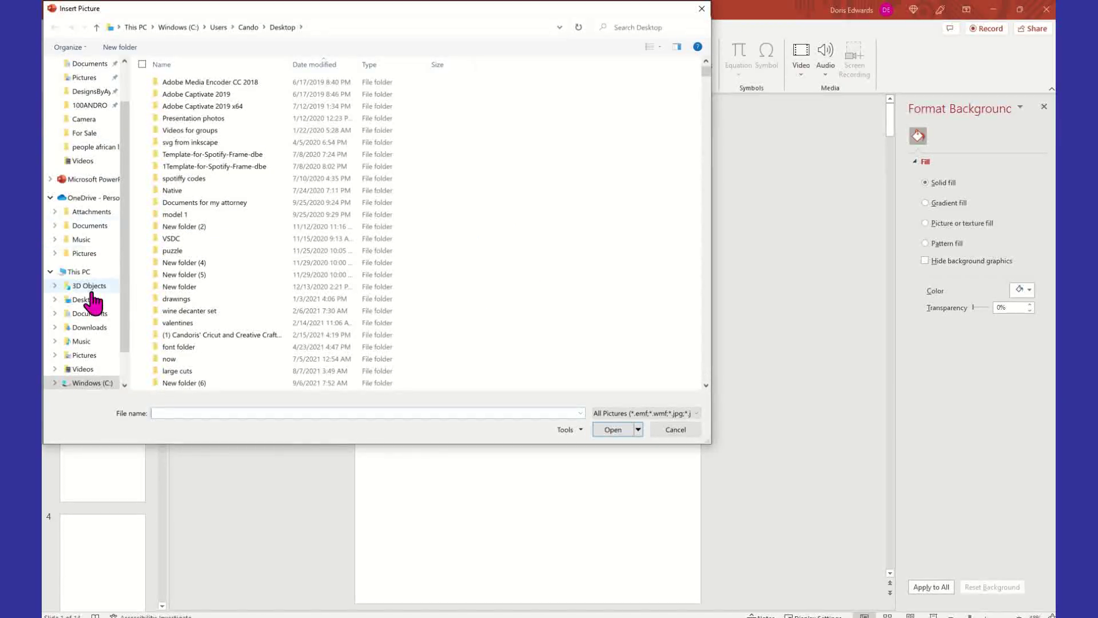
pyautogui.click(97, 301)
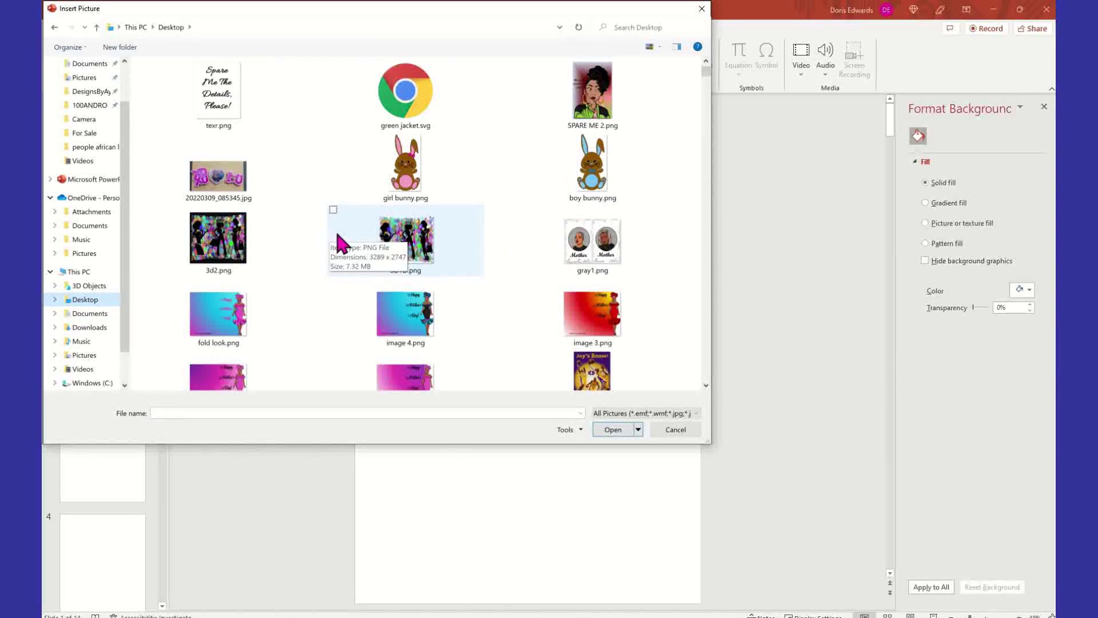
pyautogui.click(404, 91)
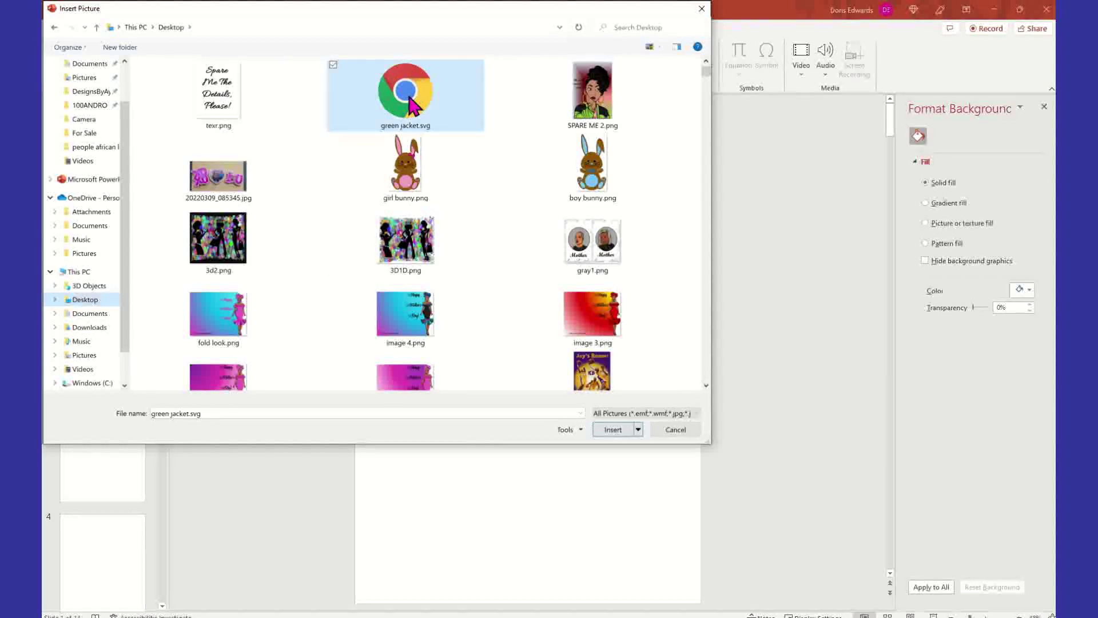
pyautogui.click(617, 430)
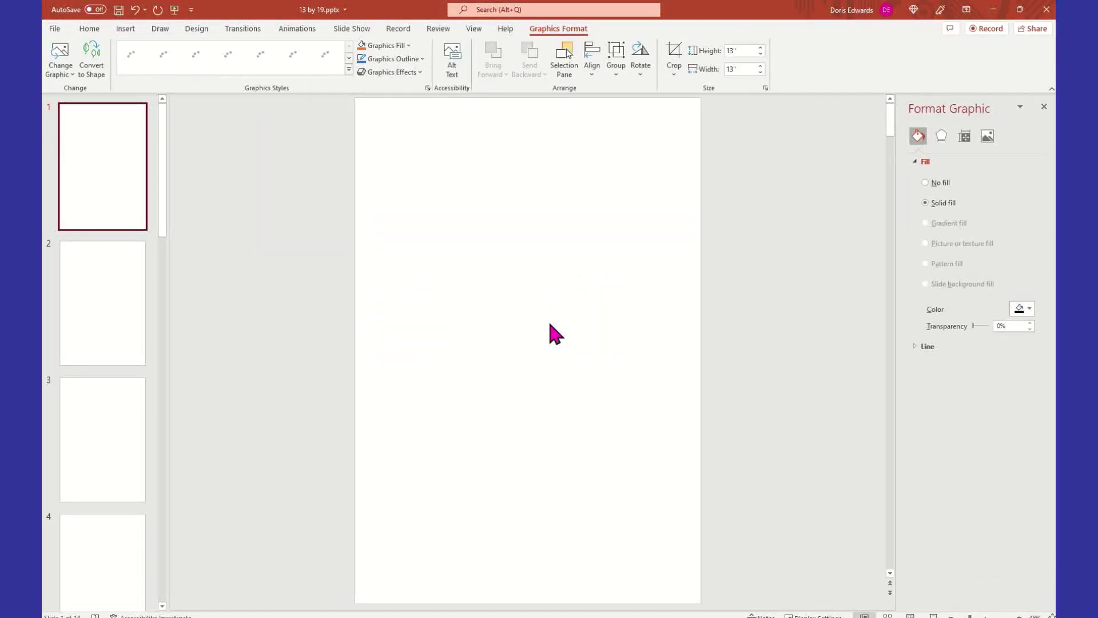
pyautogui.moveTo(538, 378); pyautogui.dragTo(535, 320)
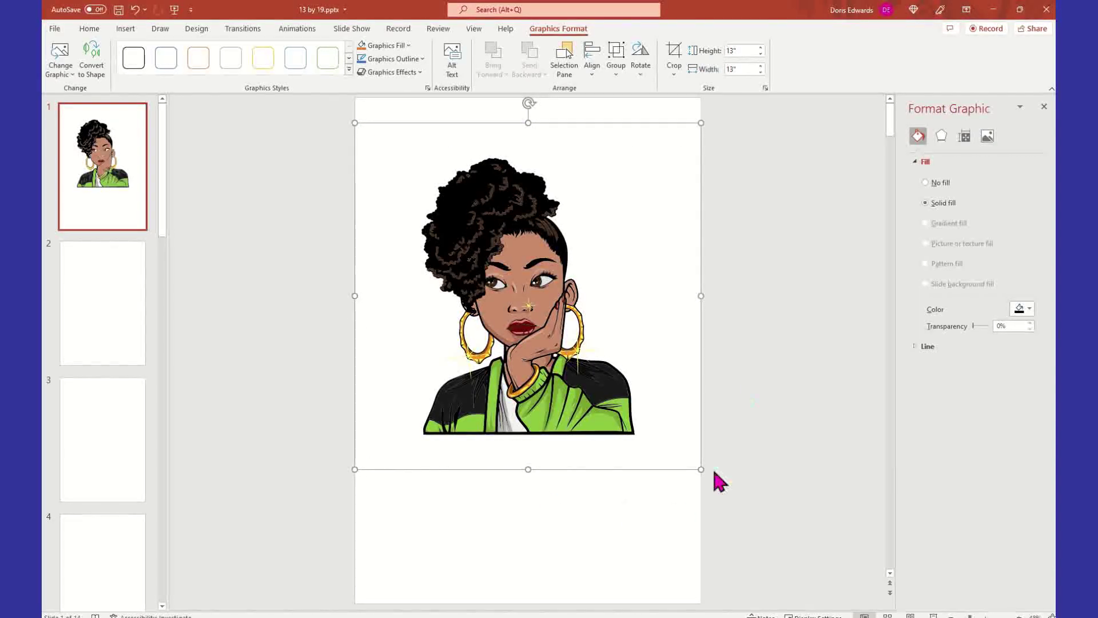
# - Crop the empty margins off all four sides of the portrait graphic, close to the figure's outline
pyautogui.click(674, 74)
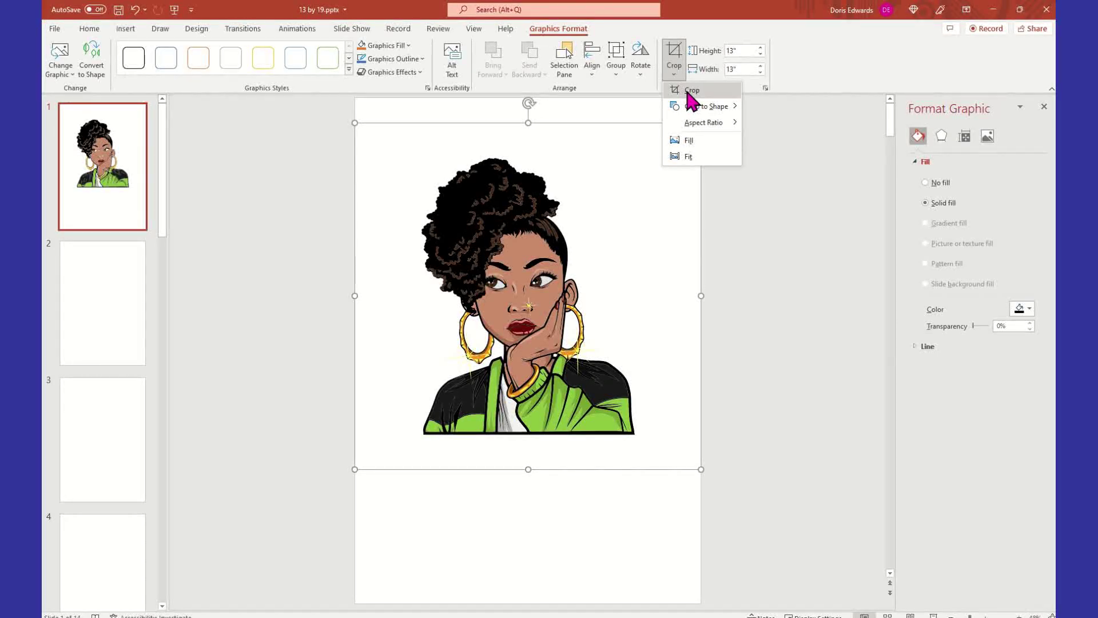
pyautogui.click(689, 91)
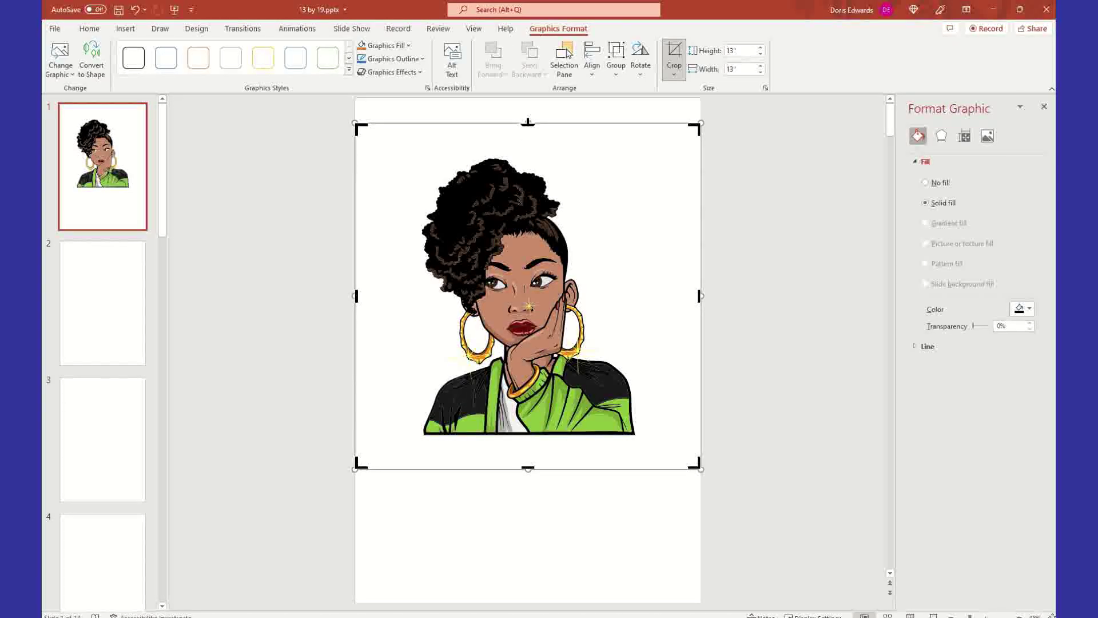
pyautogui.moveTo(528, 126); pyautogui.dragTo(527, 155)
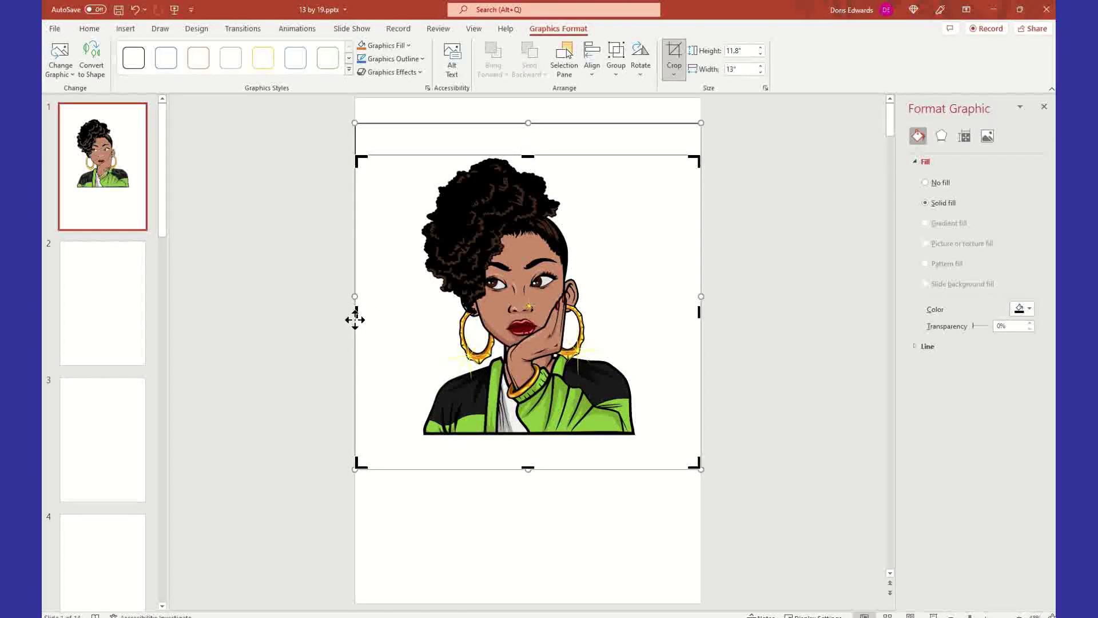
pyautogui.moveTo(356, 313); pyautogui.dragTo(420, 314)
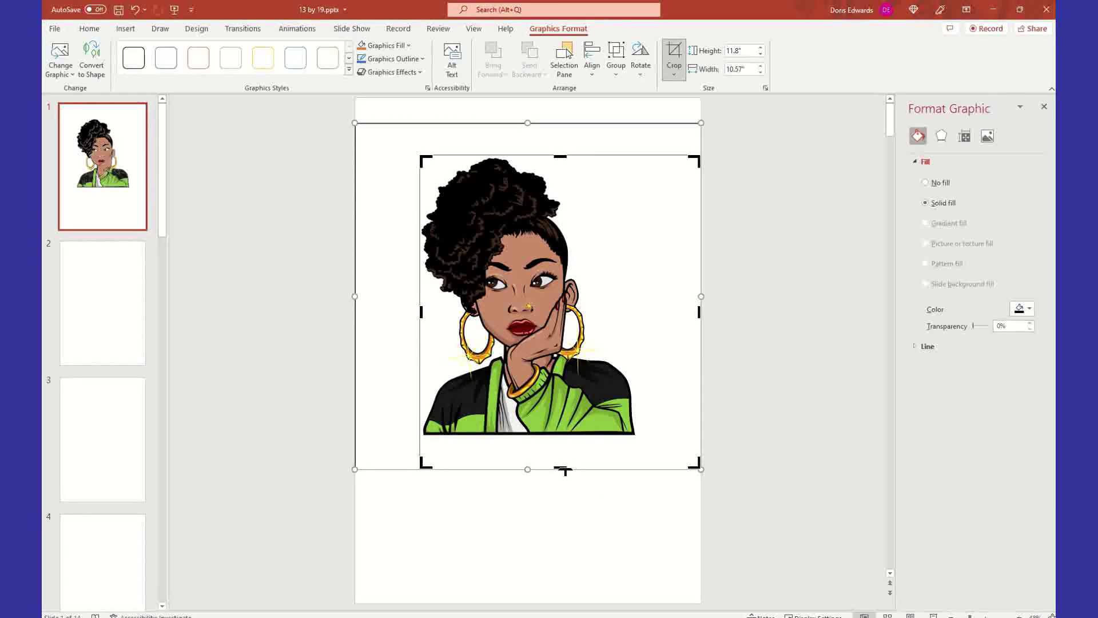
pyautogui.moveTo(564, 469); pyautogui.dragTo(564, 437)
pyautogui.moveTo(701, 297); pyautogui.dragTo(637, 303)
pyautogui.click(760, 313)
# - Move the cropped portrait to the slide's upper left and enlarge it proportionally to cover most of the slide's width
pyautogui.click(548, 286)
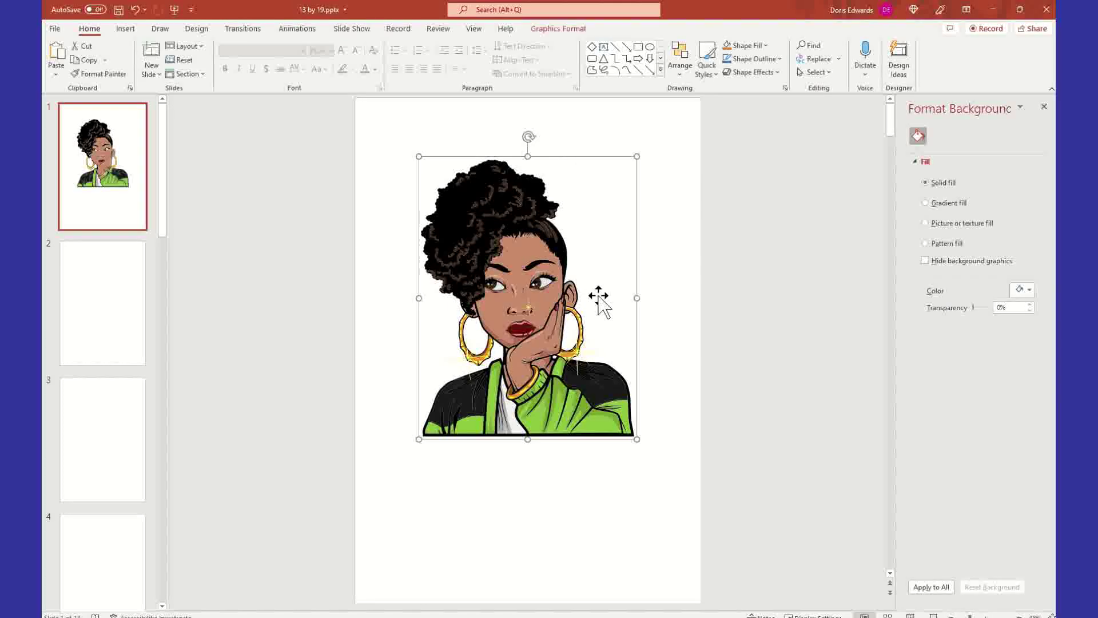
pyautogui.moveTo(552, 307); pyautogui.dragTo(502, 265)
pyautogui.moveTo(541, 345); pyautogui.dragTo(535, 337)
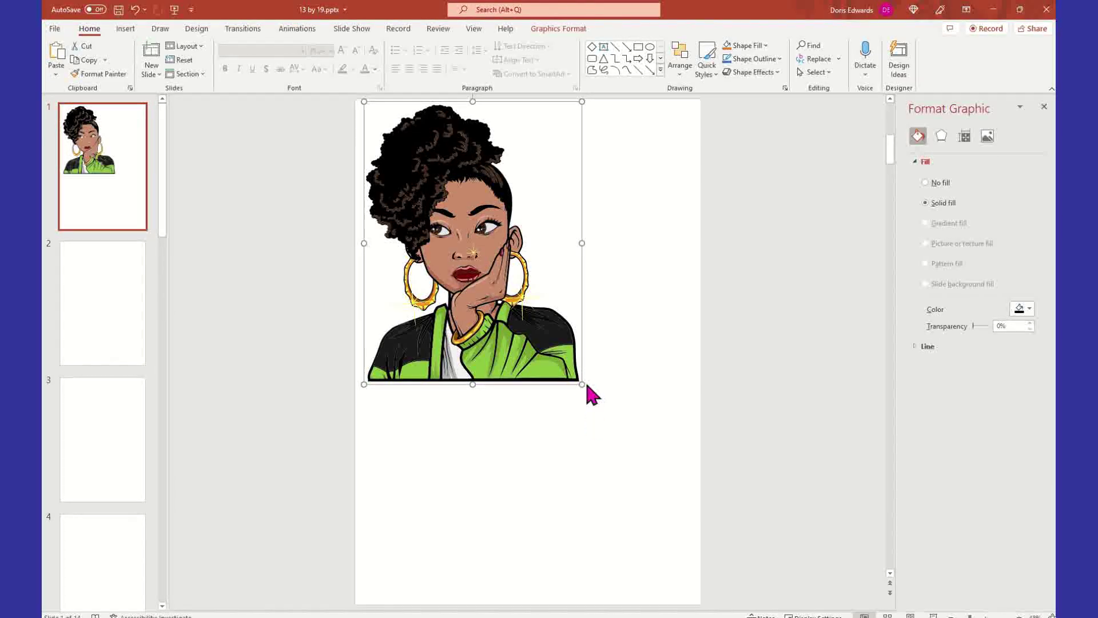
pyautogui.moveTo(582, 384); pyautogui.dragTo(591, 496)
pyautogui.moveTo(583, 359); pyautogui.dragTo(575, 378)
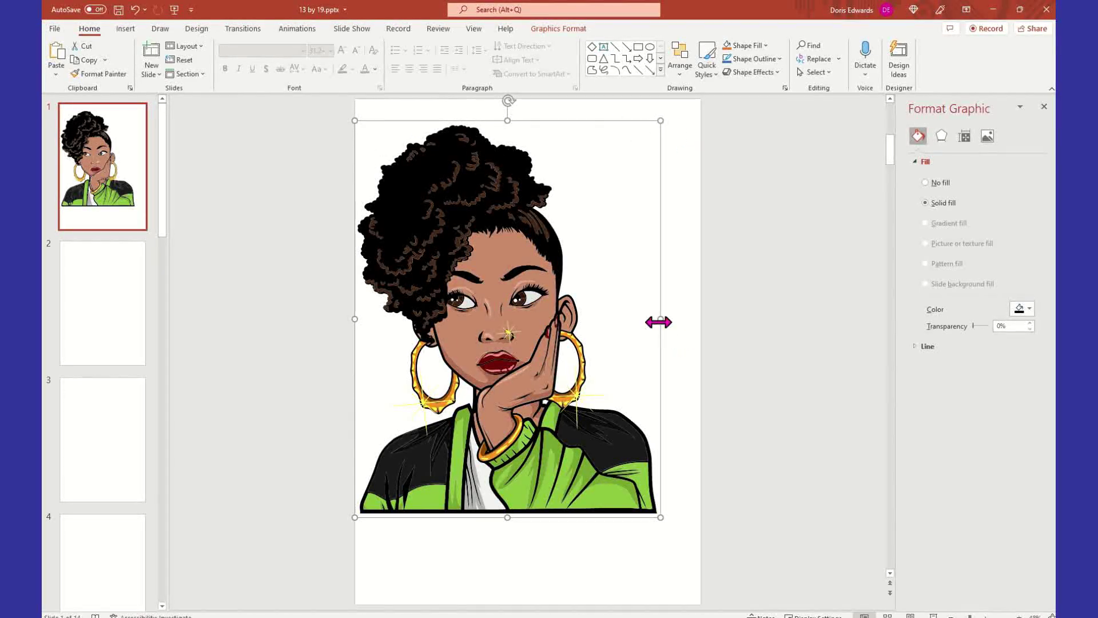
# - Try stretching only the portrait's width beyond the slide's right edge and undo the stretch
pyautogui.moveTo(660, 320); pyautogui.dragTo(838, 320)
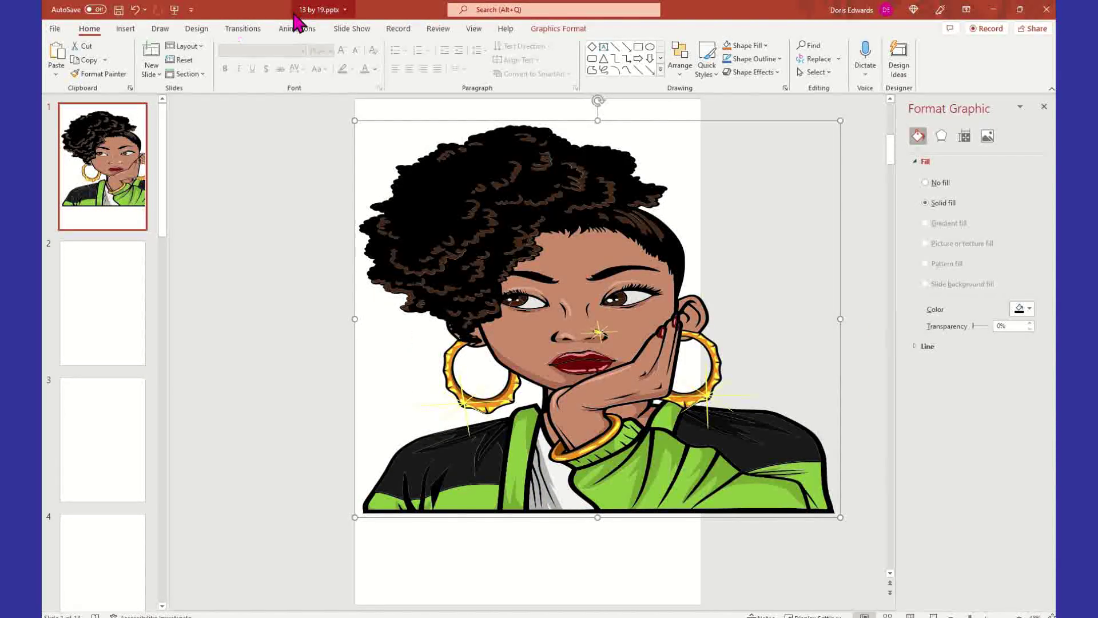
pyautogui.click(136, 11)
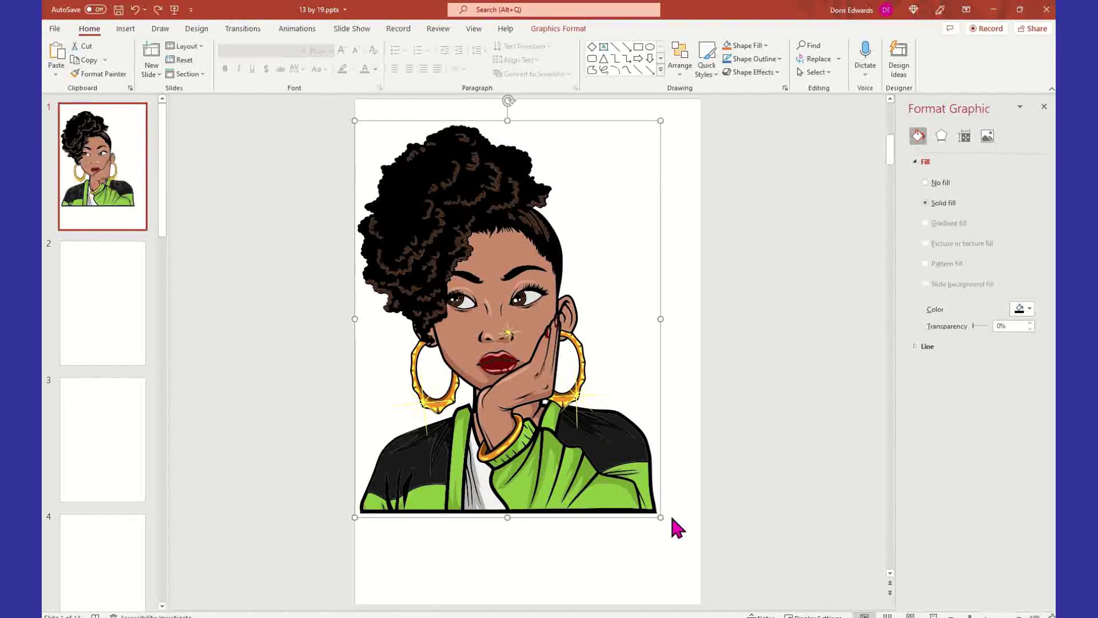
# - Enlarge the portrait proportionally to almost the slide's full width and place it at the slide's bottom edge
pyautogui.moveTo(661, 517); pyautogui.dragTo(657, 568)
pyautogui.moveTo(606, 481); pyautogui.dragTo(606, 514)
pyautogui.moveTo(466, 263); pyautogui.dragTo(469, 212)
pyautogui.moveTo(632, 505); pyautogui.dragTo(628, 543)
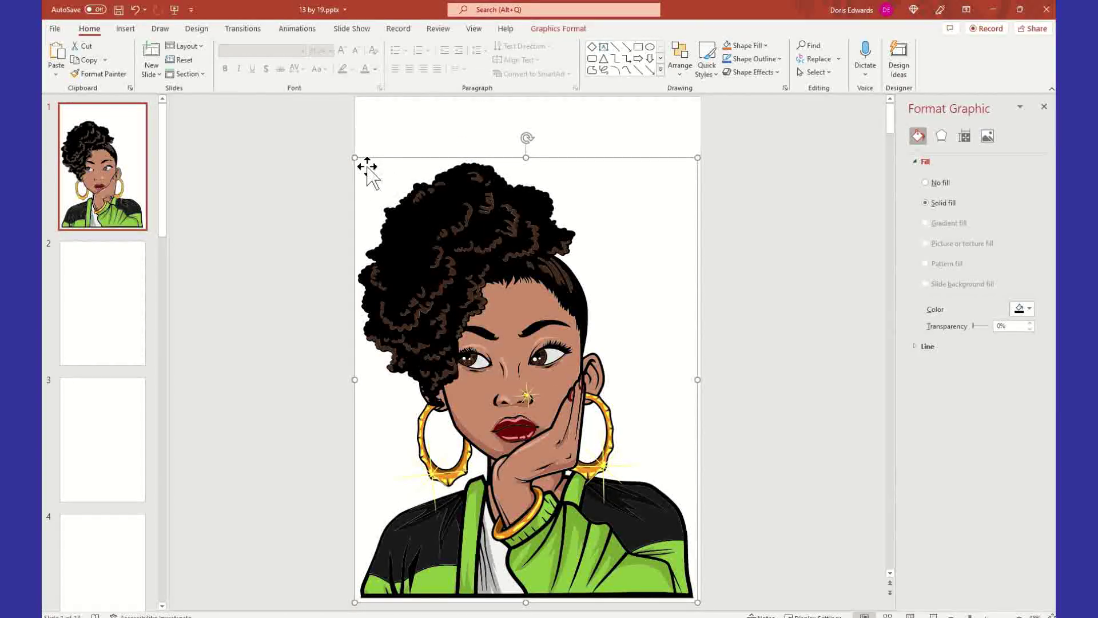
# - Enlarge the portrait to about 18.33 inches tall at the slide's left edge and narrow it to the slide's 13 inch width
pyautogui.moveTo(461, 307); pyautogui.dragTo(466, 263)
pyautogui.moveTo(700, 557); pyautogui.dragTo(693, 598)
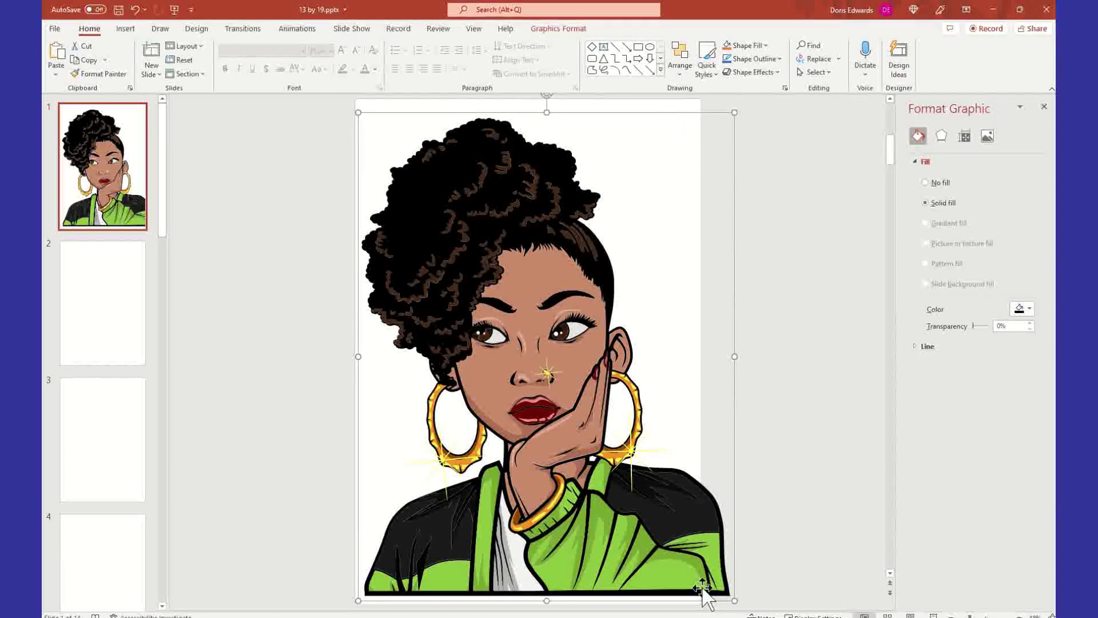
pyautogui.moveTo(551, 380); pyautogui.dragTo(540, 376)
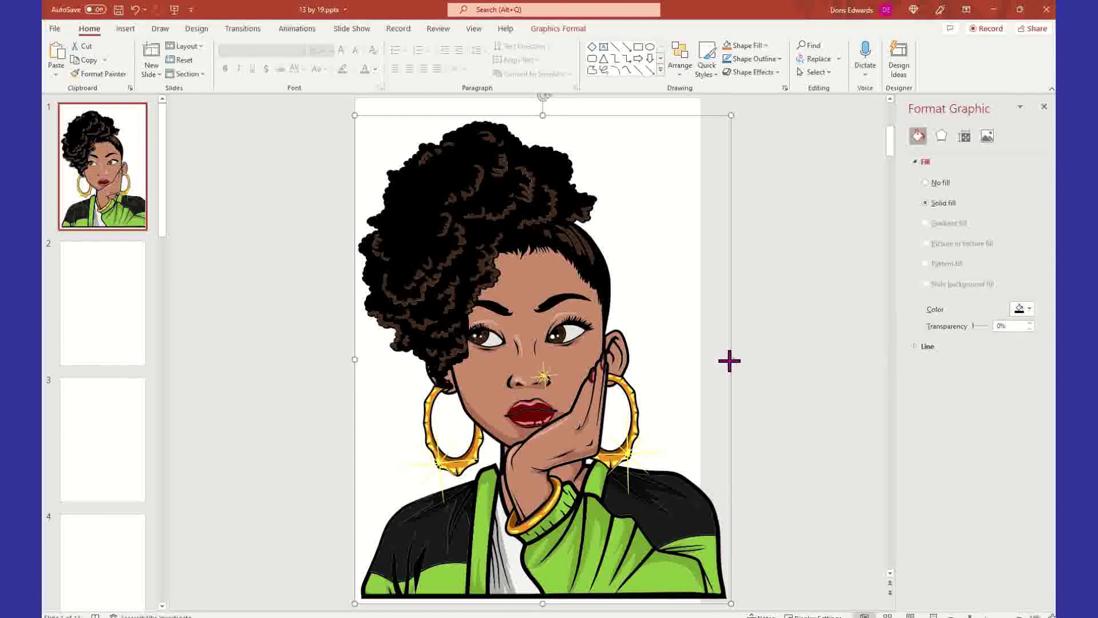
pyautogui.moveTo(730, 360); pyautogui.dragTo(700, 359)
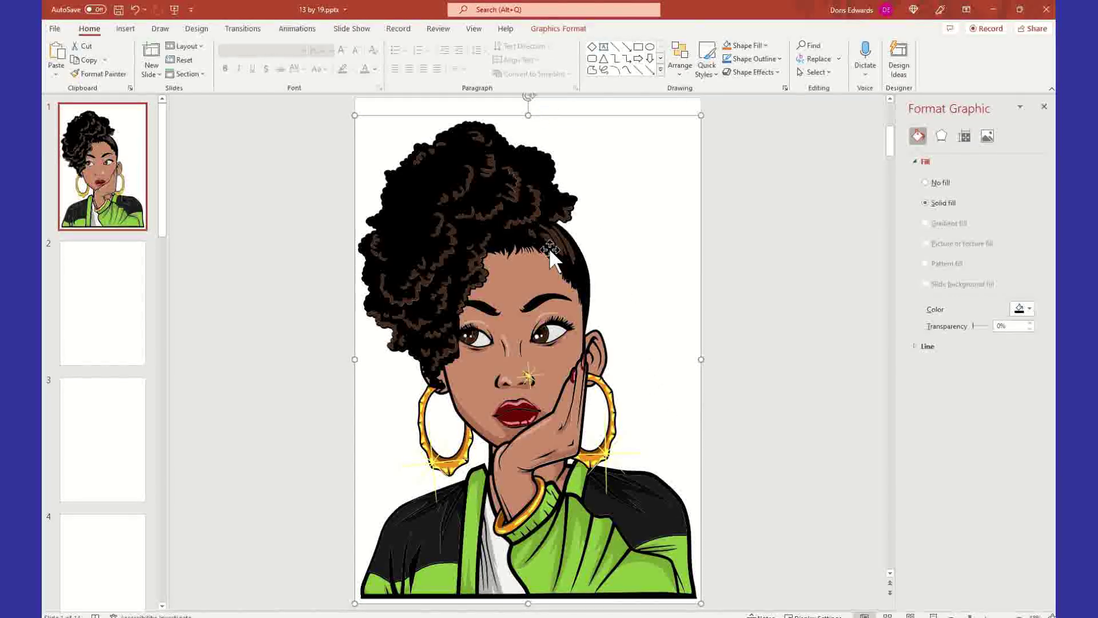
# - Check the height and width of the resized portrait against the slide dimensions
pyautogui.click(784, 228)
pyautogui.click(550, 336)
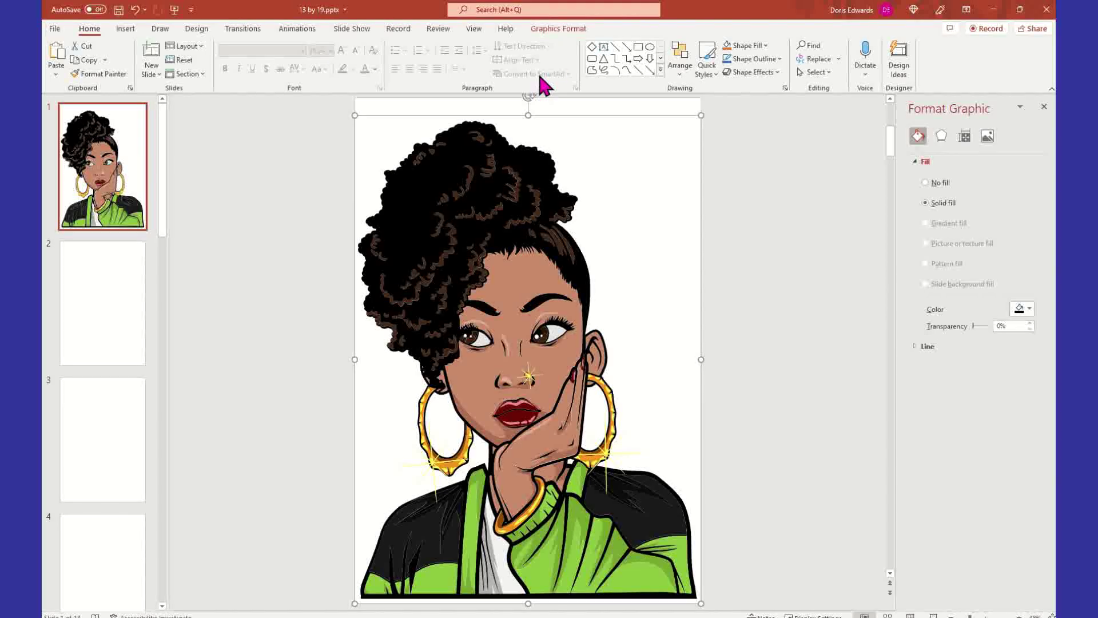
pyautogui.click(585, 32)
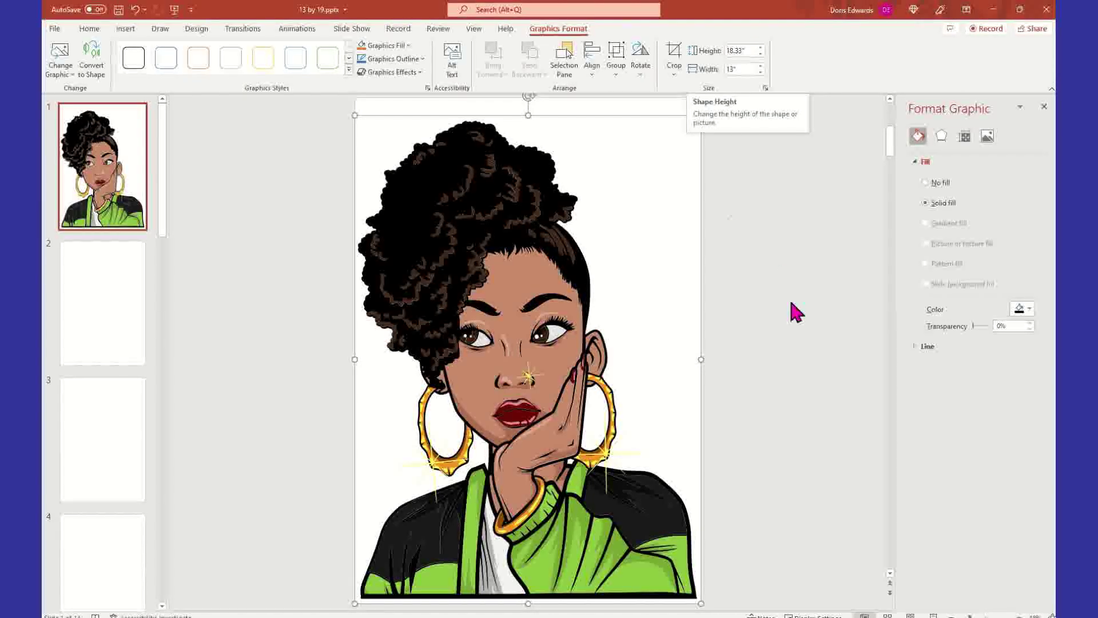
pyautogui.click(808, 218)
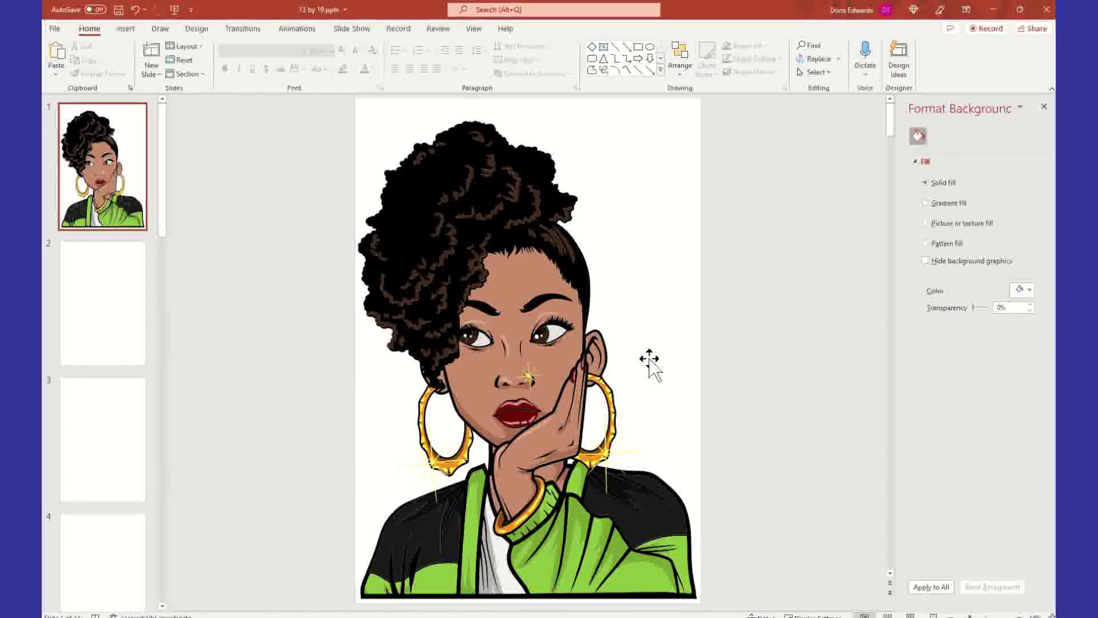
# - Duplicate slide 1 with the portrait and open the copy
pyautogui.rightClick(120, 191)
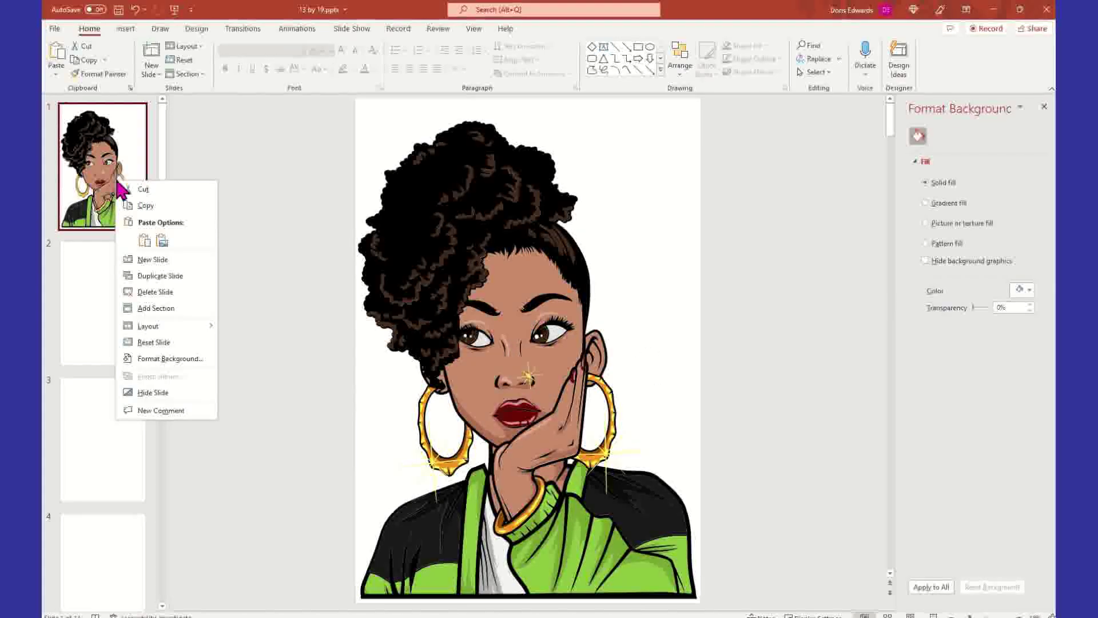
pyautogui.click(152, 277)
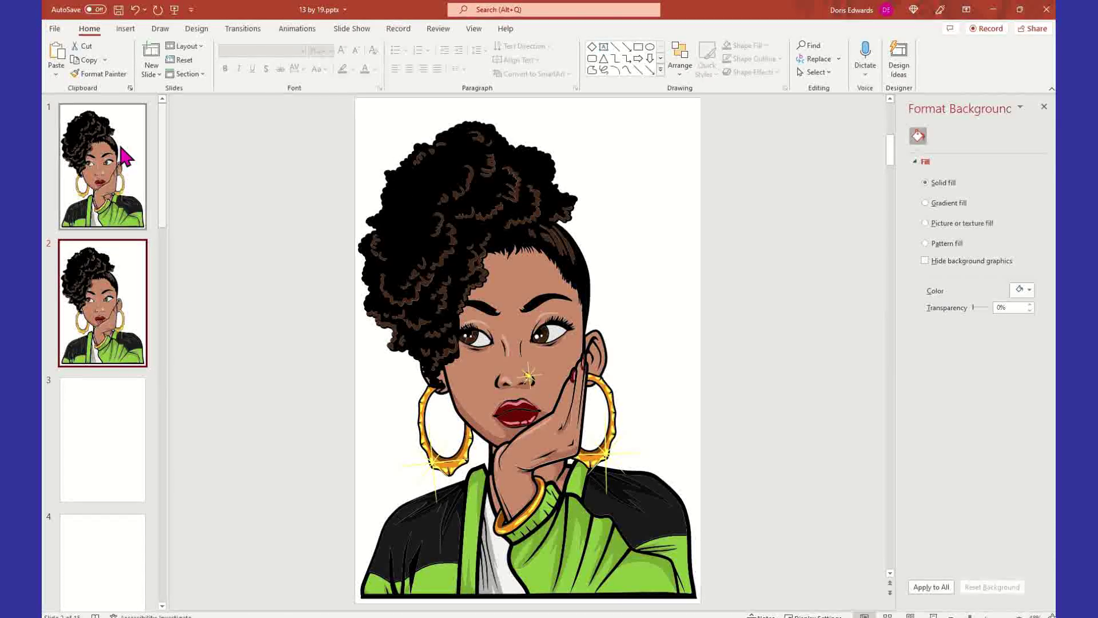
pyautogui.click(100, 317)
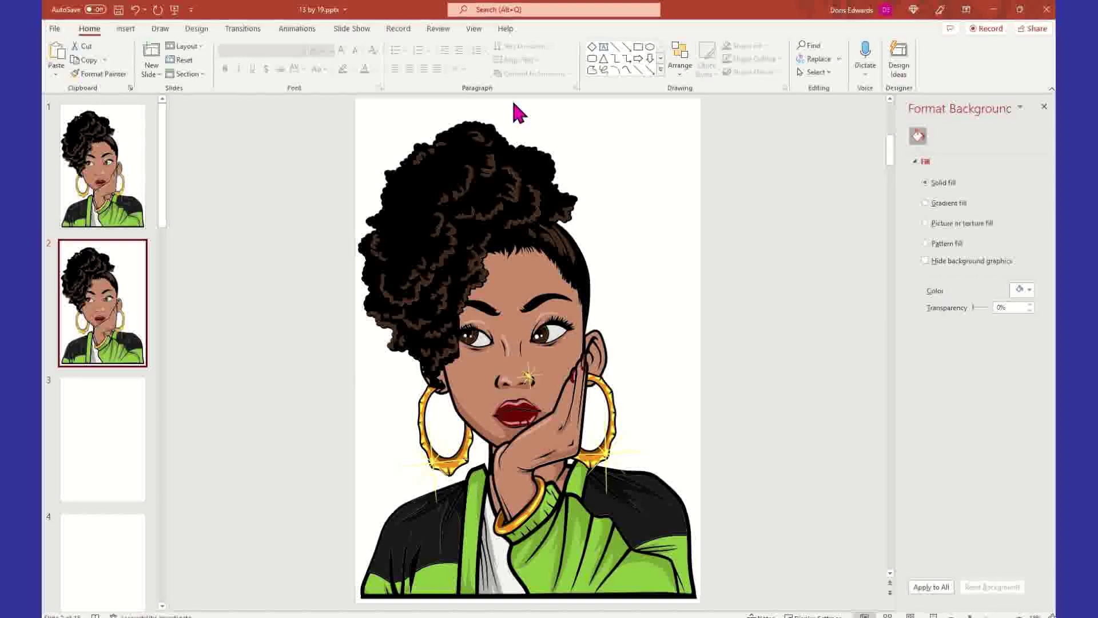
# - Give the background of slide 2 a gradient fill, with the portrait left unselected
pyautogui.click(569, 117)
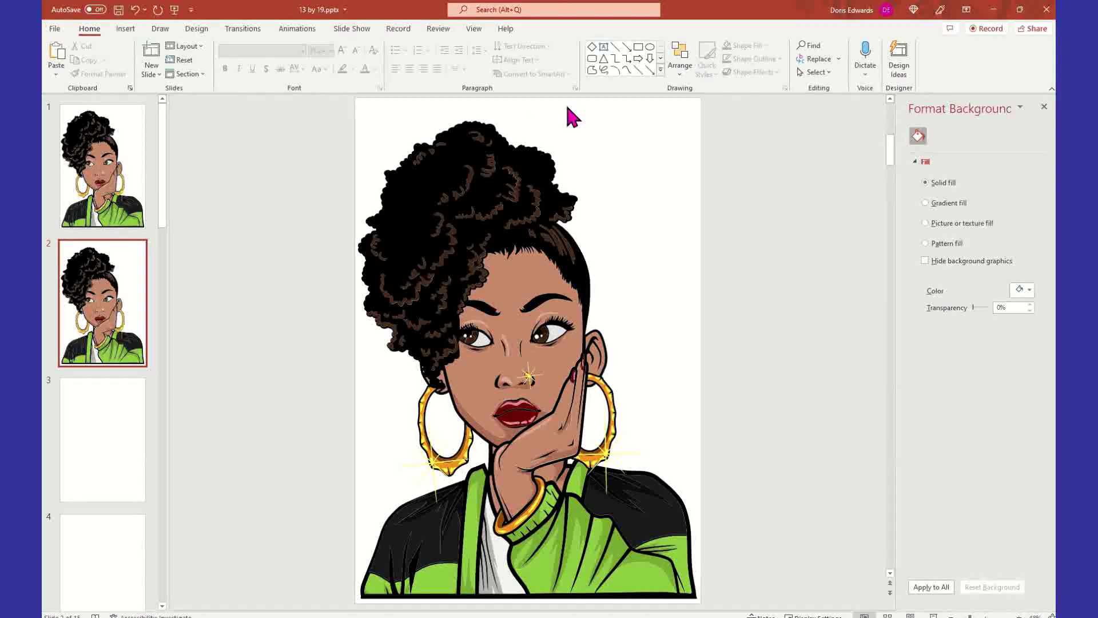
pyautogui.click(572, 117)
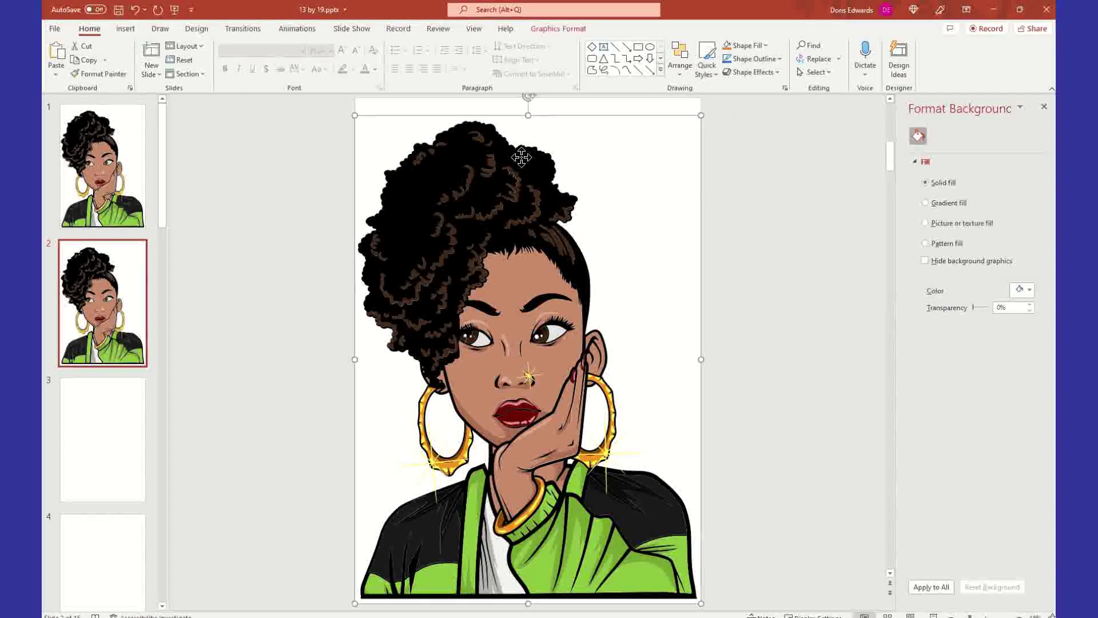
pyautogui.click(563, 106)
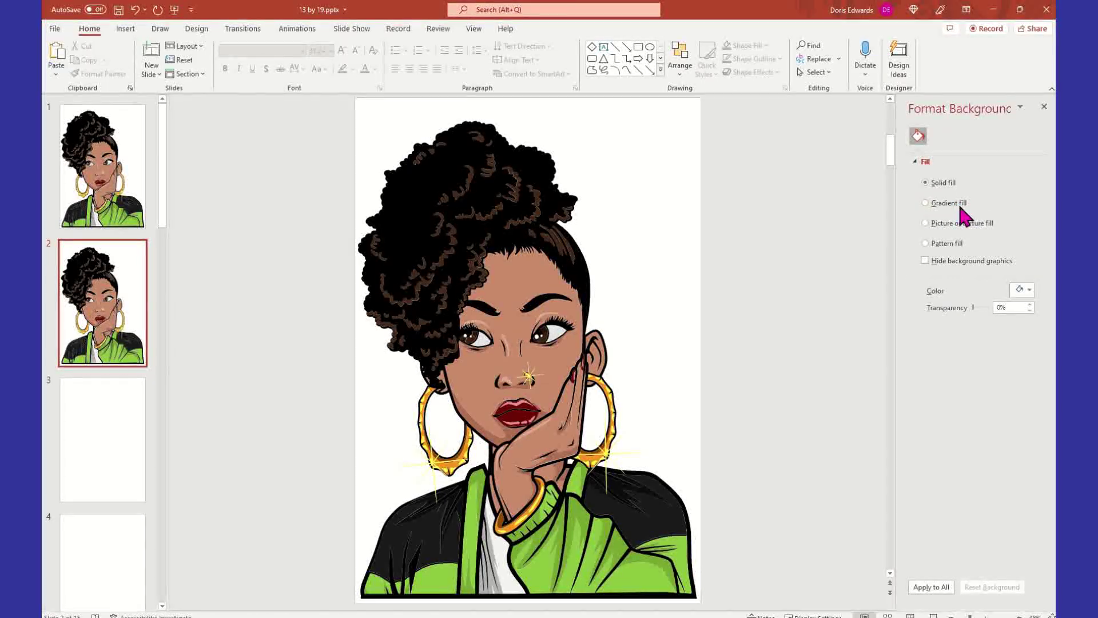
pyautogui.click(925, 203)
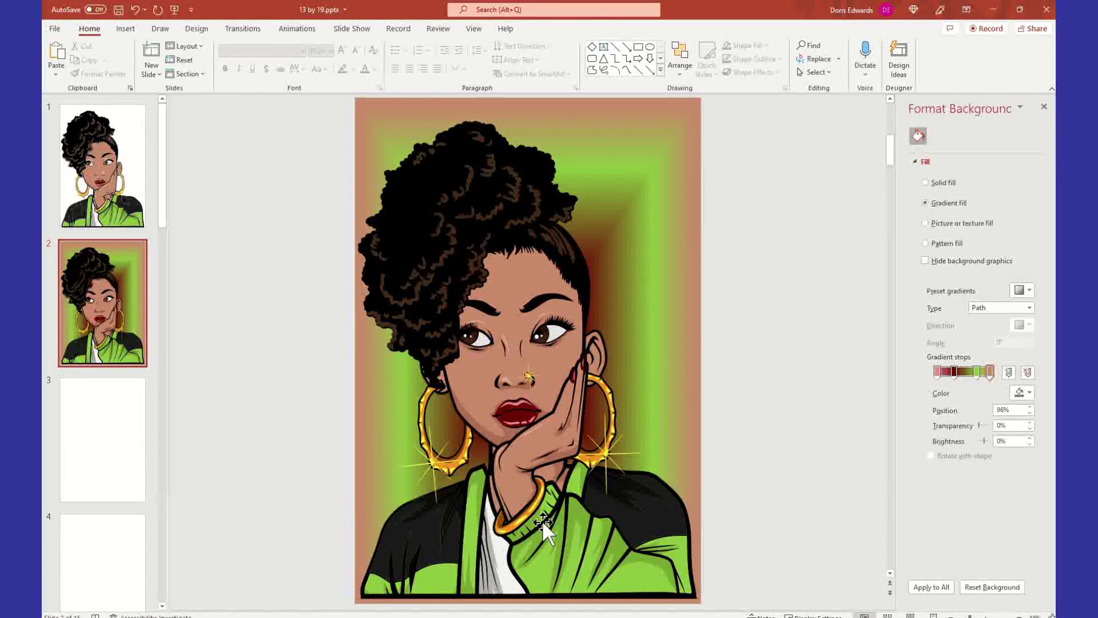
# - Set the first gradient stop of slide 2's background to standard red
pyautogui.click(937, 373)
pyautogui.click(1029, 393)
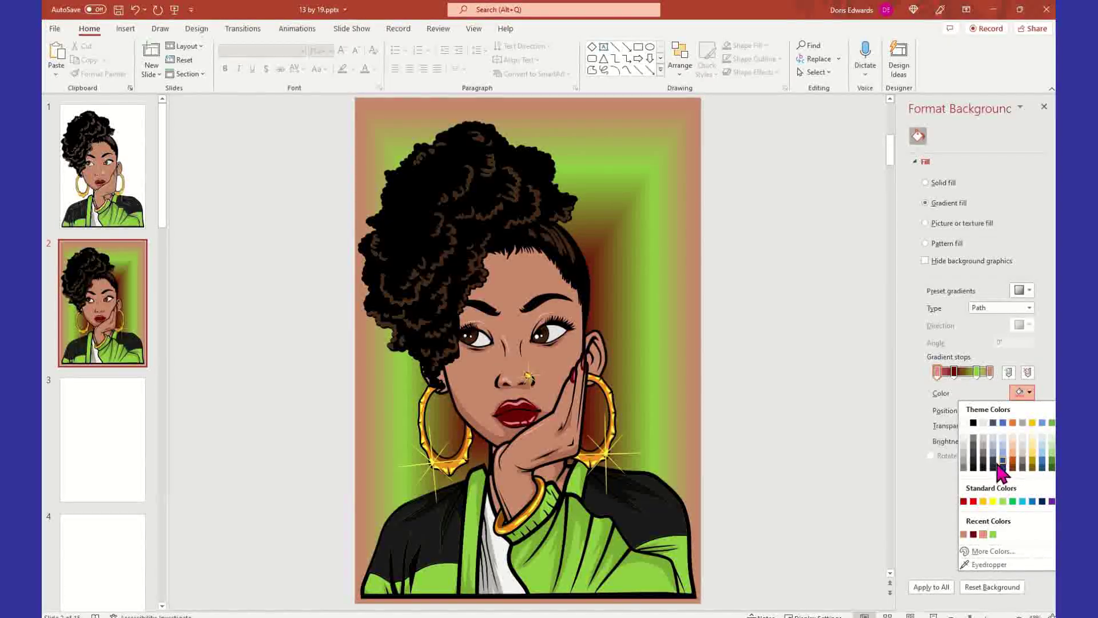
pyautogui.click(973, 501)
# - Recolor the second gradient stop dark blue (50% darker) and the third stop light gold (40% lighter)
pyautogui.click(954, 372)
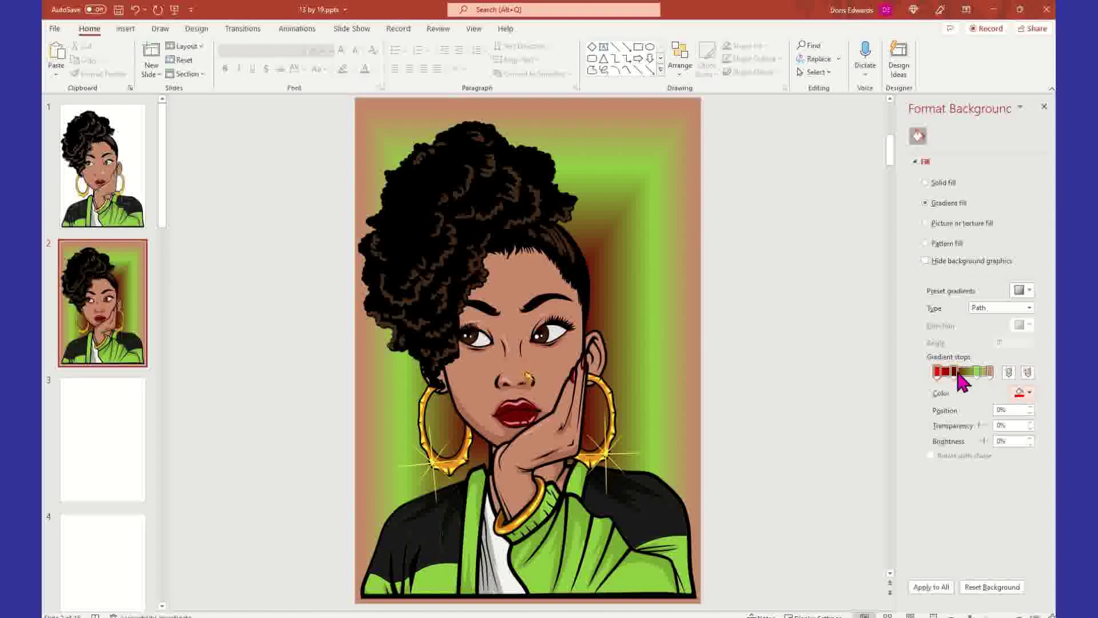
pyautogui.click(1029, 392)
pyautogui.click(1002, 466)
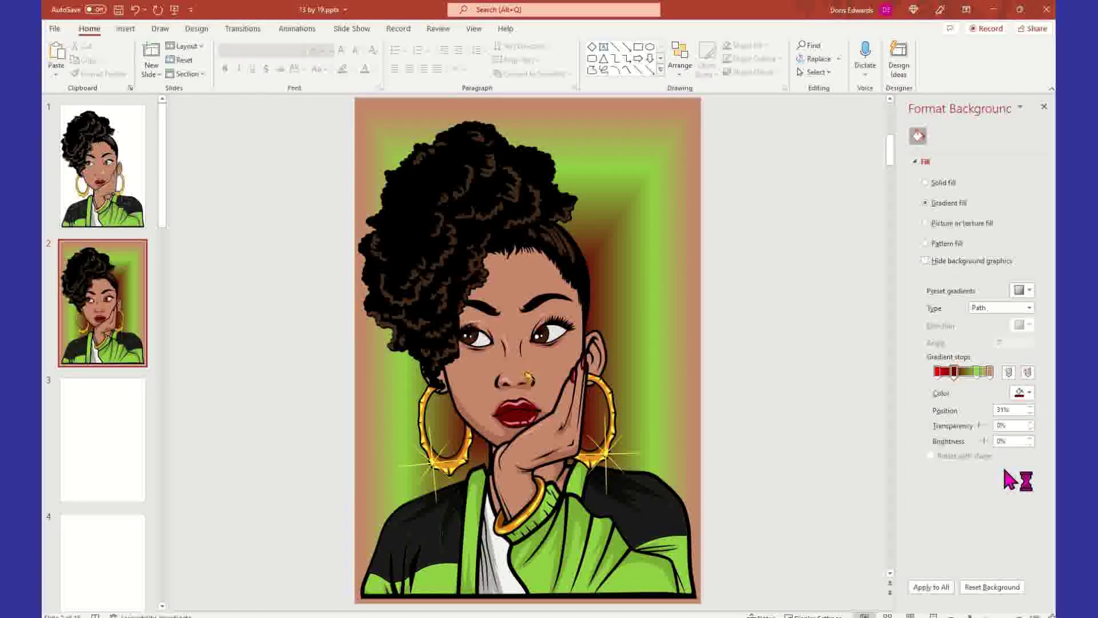
pyautogui.click(976, 371)
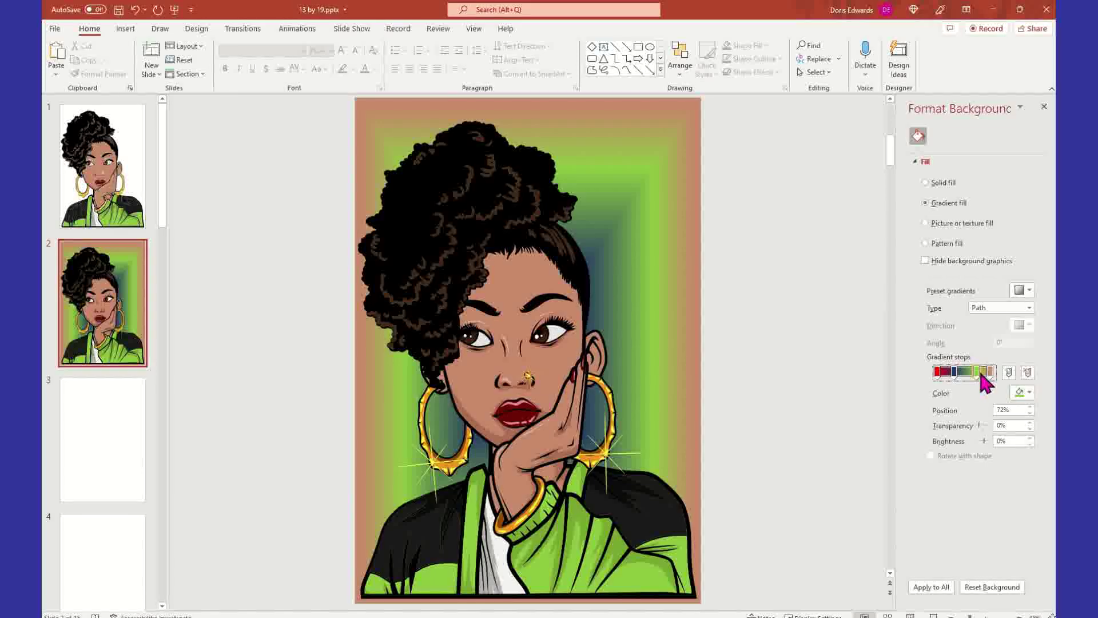
pyautogui.click(1030, 393)
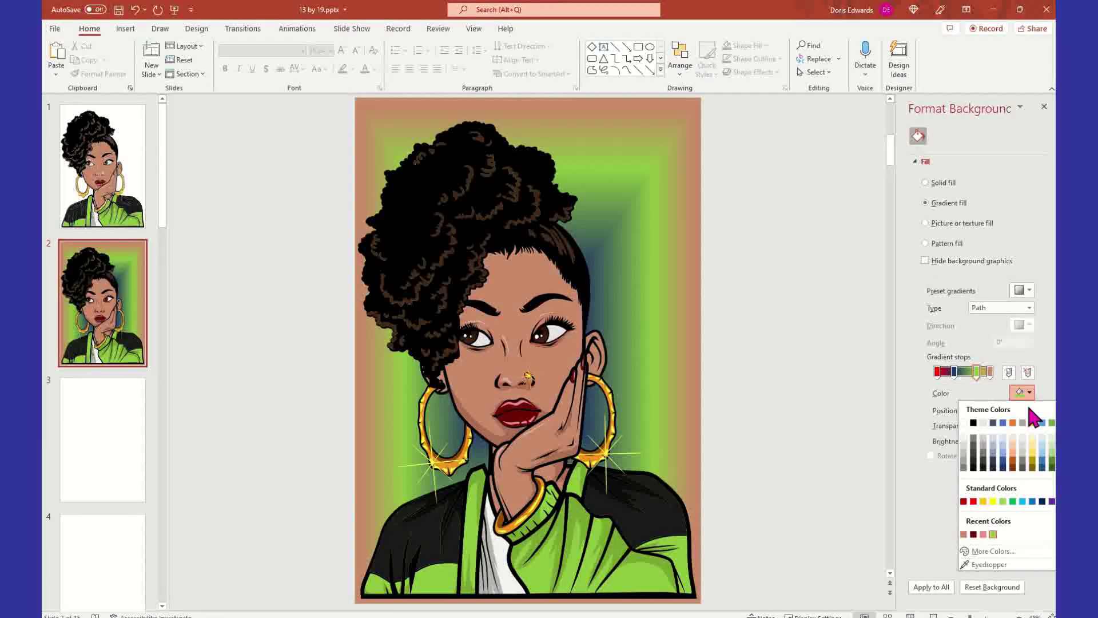
pyautogui.click(1032, 453)
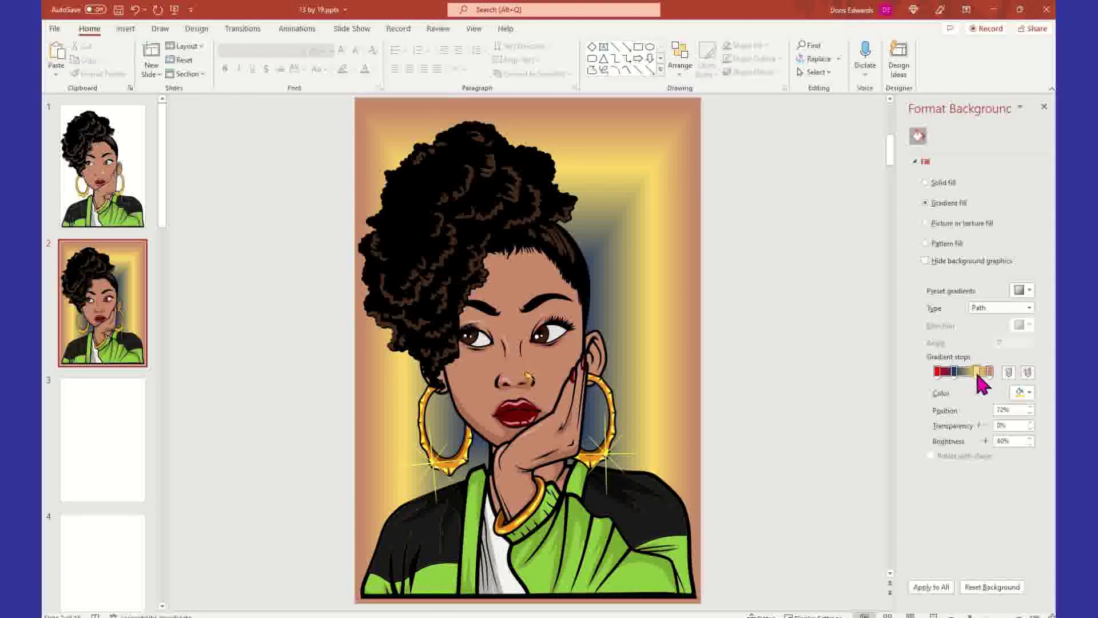
# - Change the gradient type of slide 2's background to Rectangular
pyautogui.click(1029, 290)
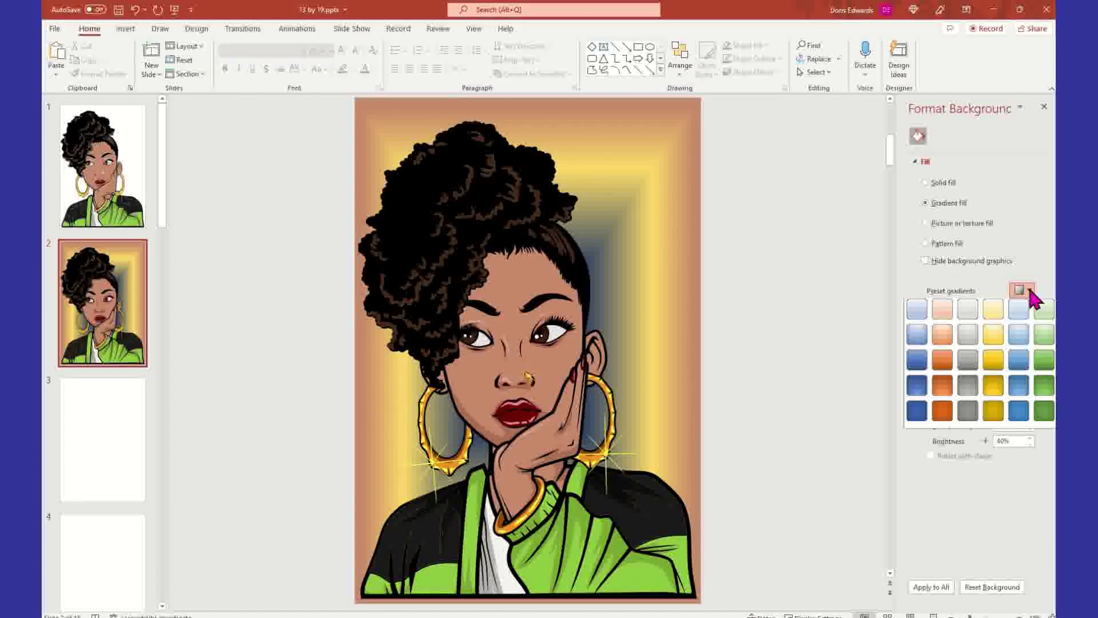
pyautogui.click(1027, 292)
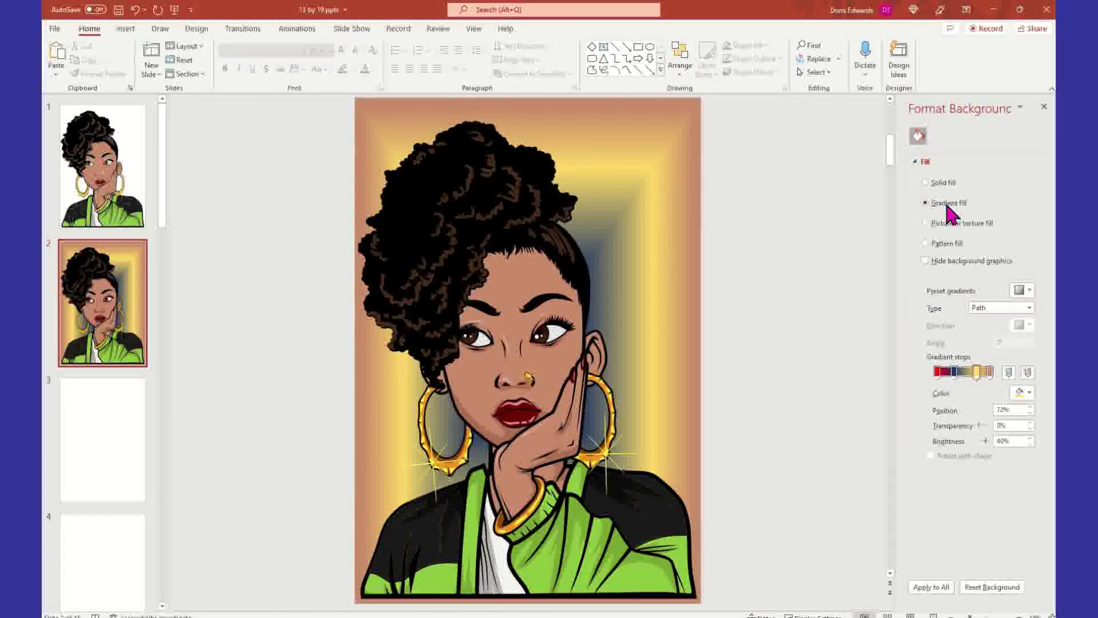
pyautogui.click(1029, 307)
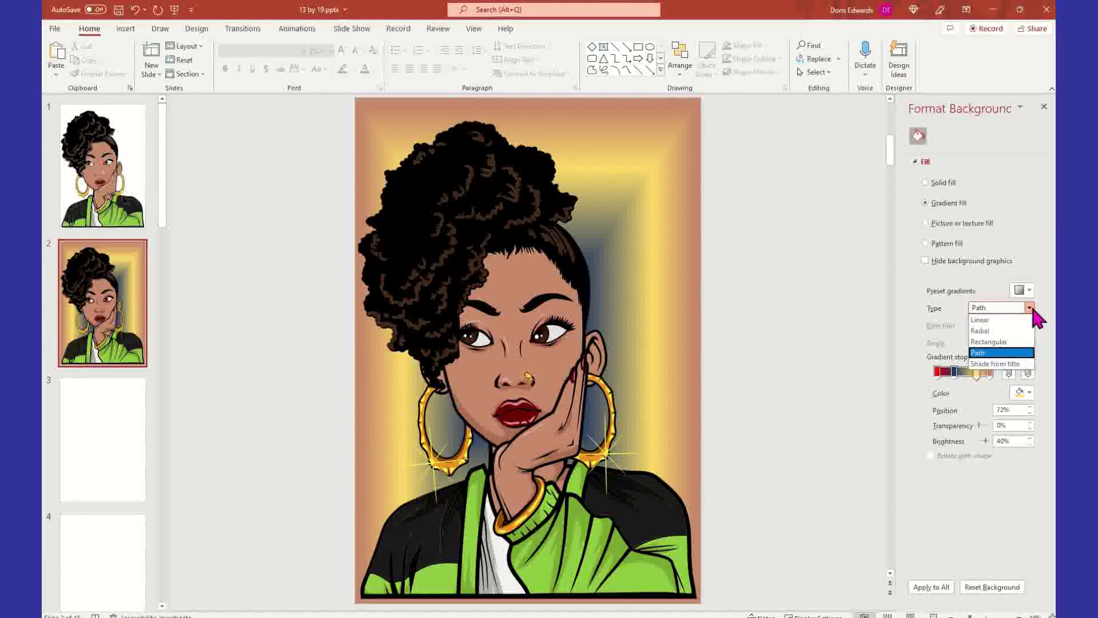
pyautogui.click(1007, 339)
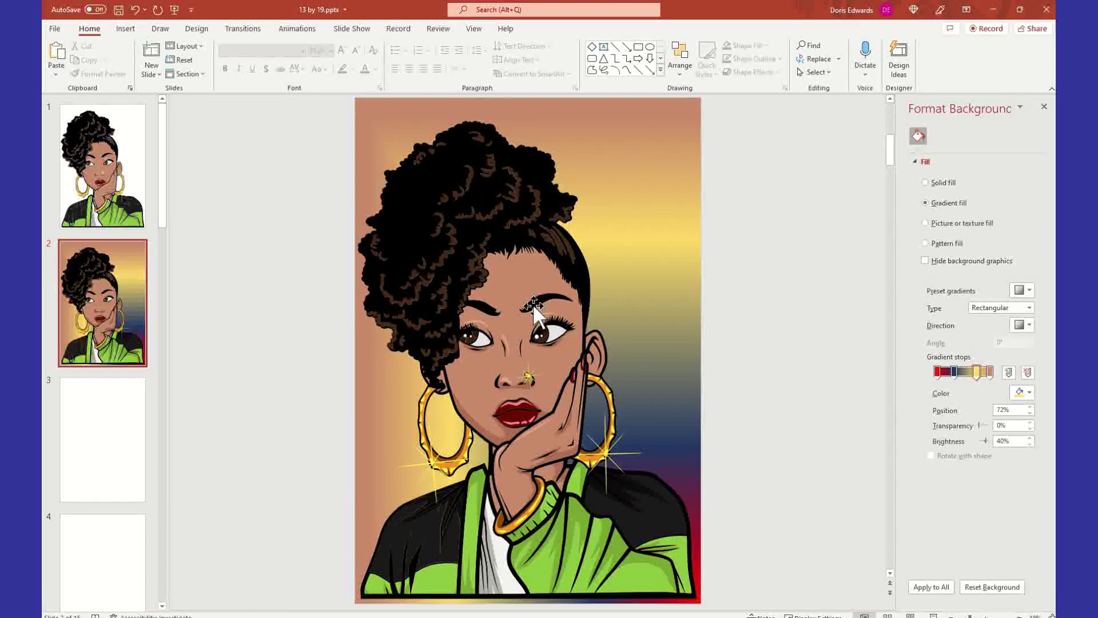
# - Move the portrait on slide 2 slightly down to the slide's bottom edge and deselect it
pyautogui.moveTo(537, 307); pyautogui.dragTo(539, 313)
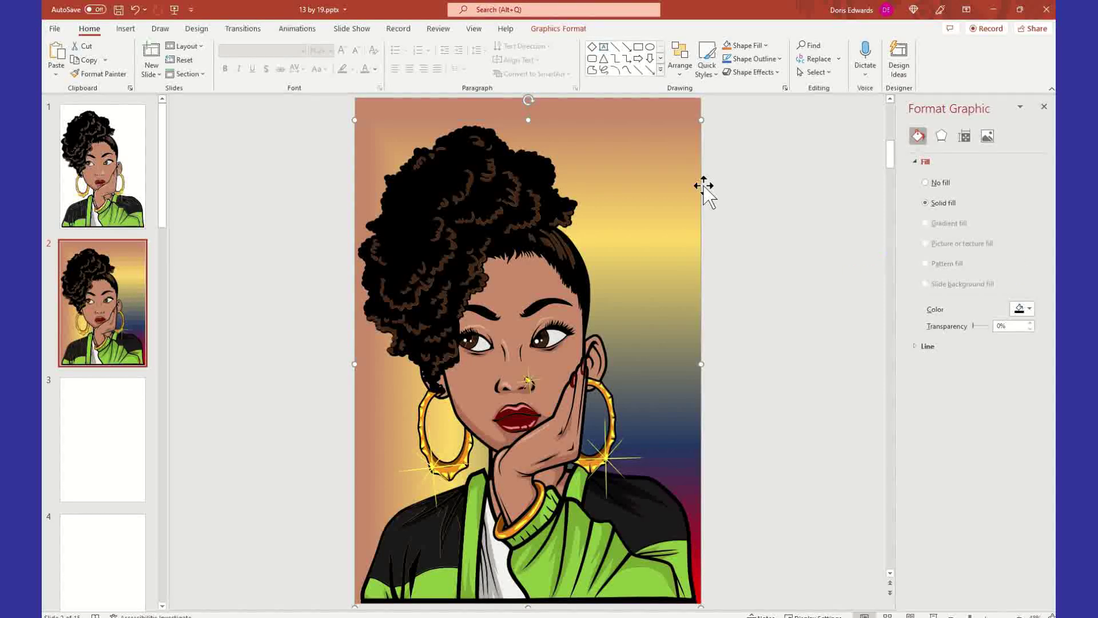
pyautogui.click(686, 118)
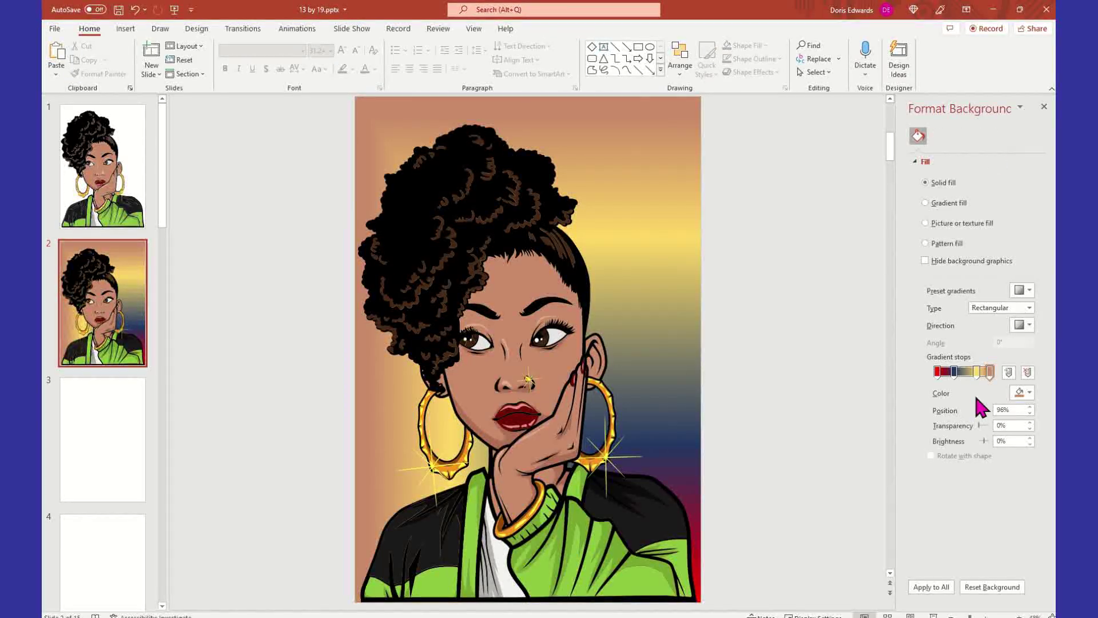
pyautogui.click(938, 376)
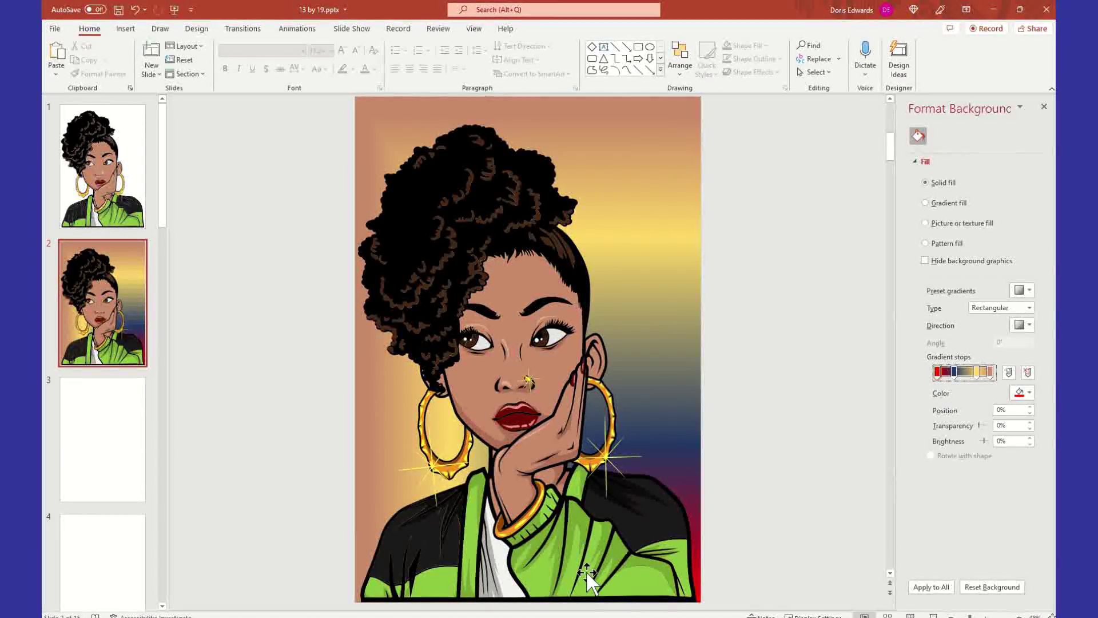
pyautogui.click(970, 373)
pyautogui.click(1027, 373)
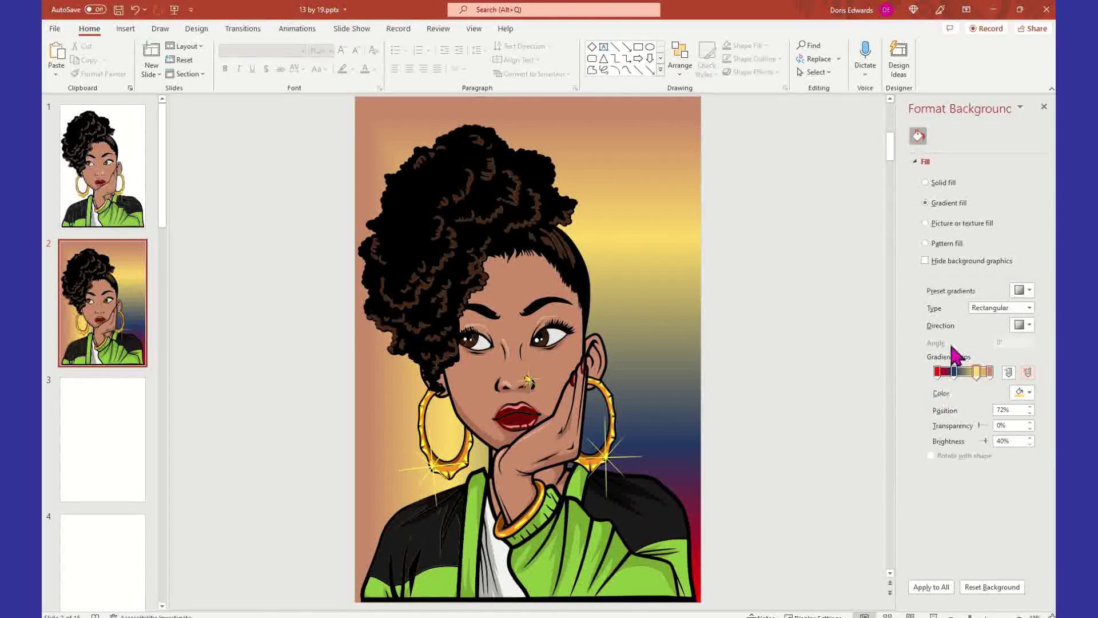
# - Recolor the first gradient stop with the jacket's bright green, sampled from the portrait with the Eyedropper
pyautogui.click(937, 372)
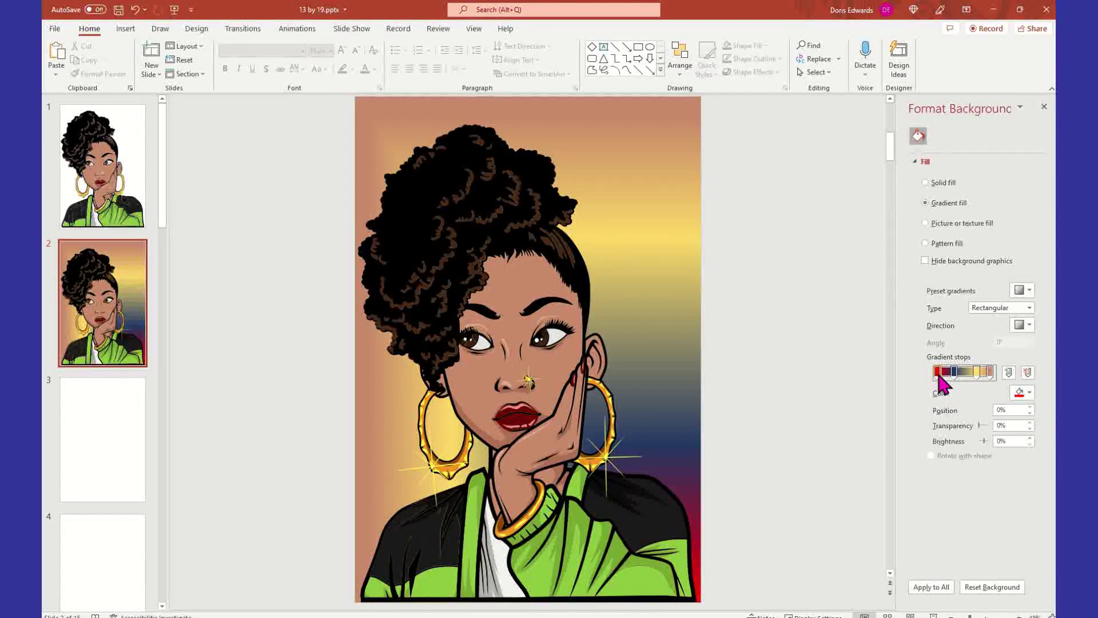
pyautogui.click(1026, 393)
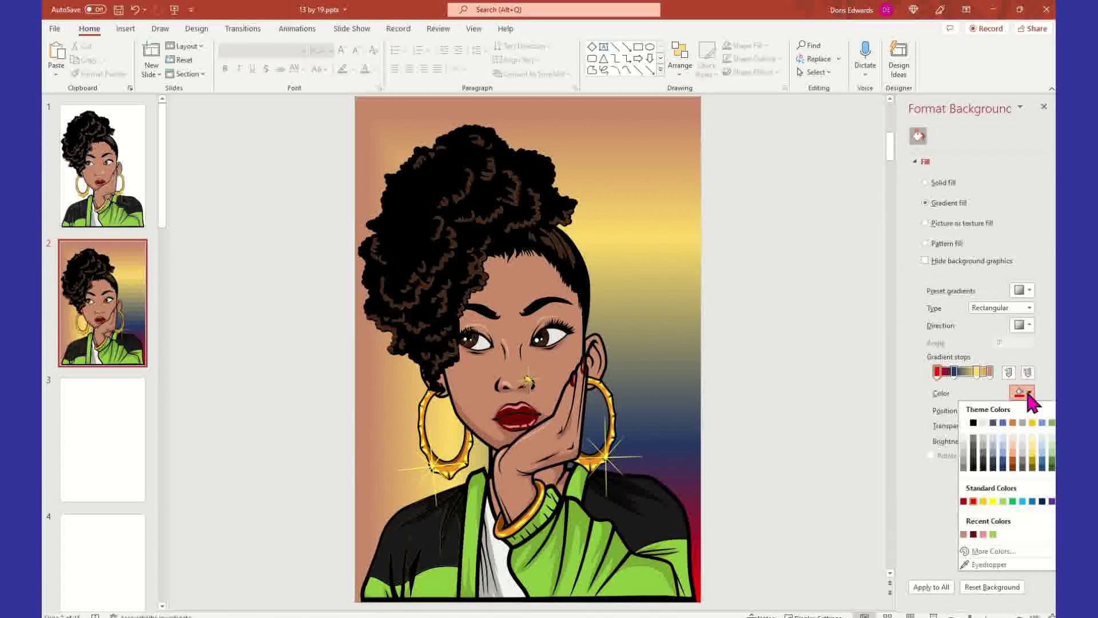
pyautogui.click(1000, 565)
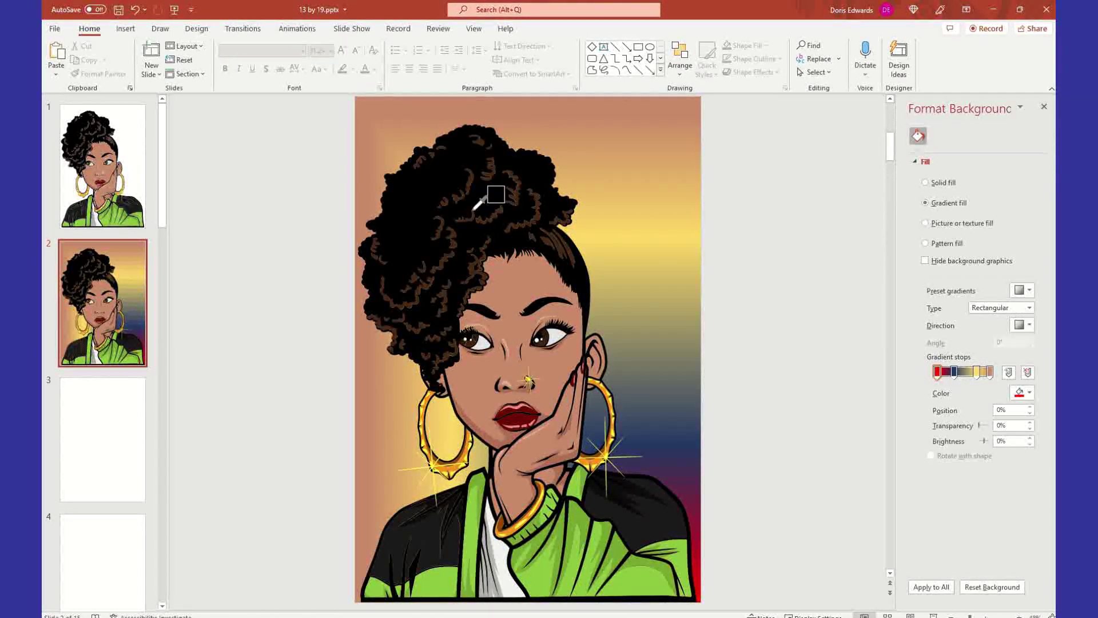
pyautogui.click(635, 589)
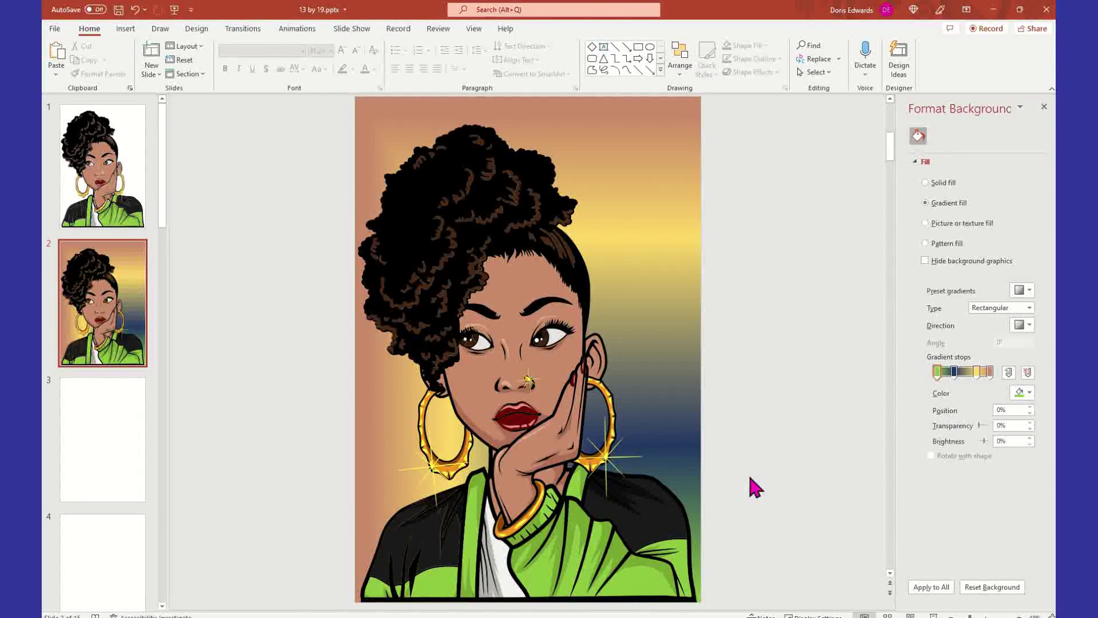
# - Recolor the second gradient stop with the lips' pink highlight, sampled with the Eyedropper, and set its position to 37%
pyautogui.click(954, 372)
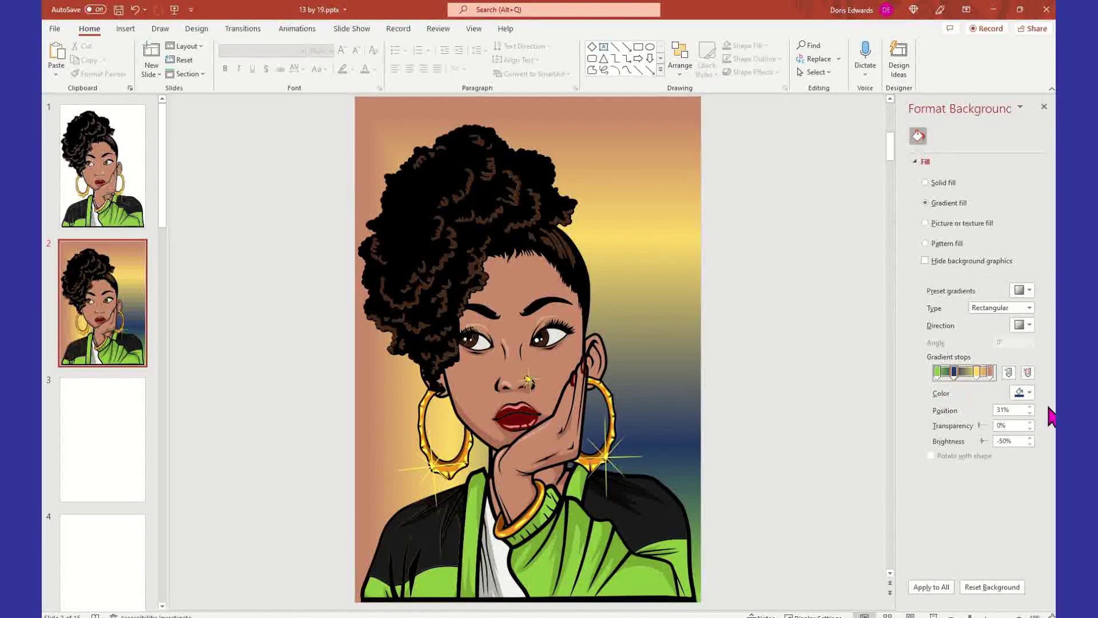
pyautogui.click(1029, 392)
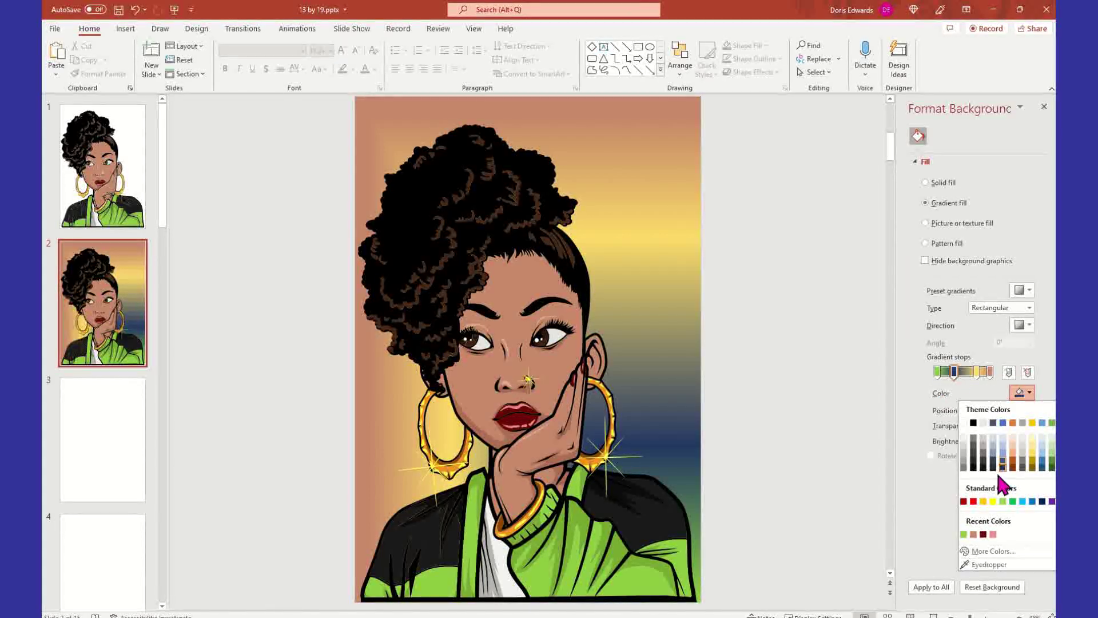
pyautogui.click(986, 565)
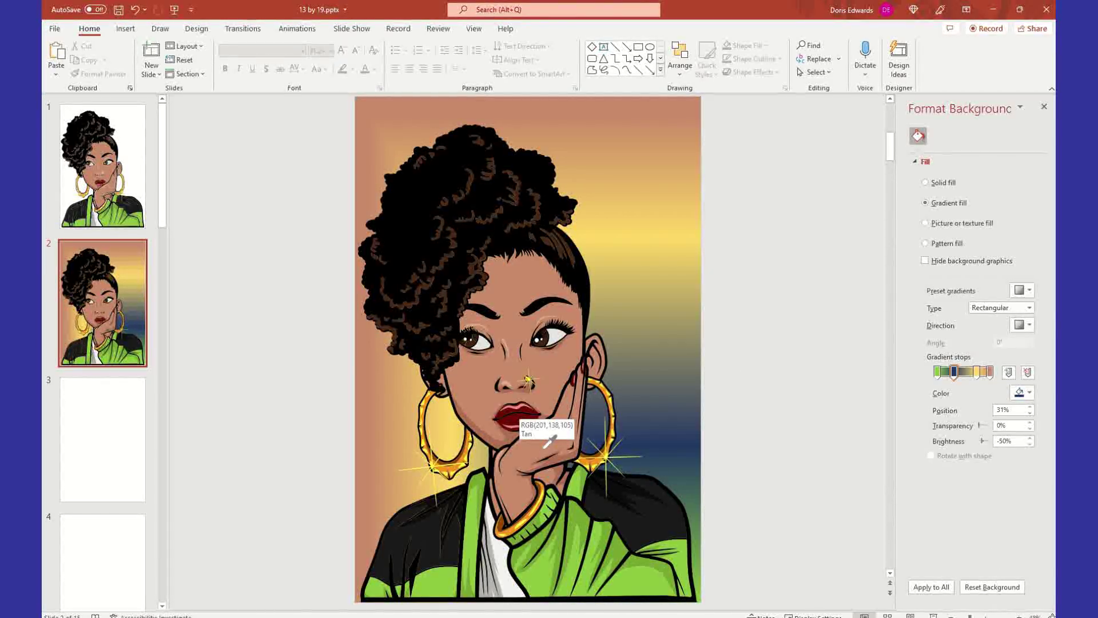
pyautogui.click(526, 399)
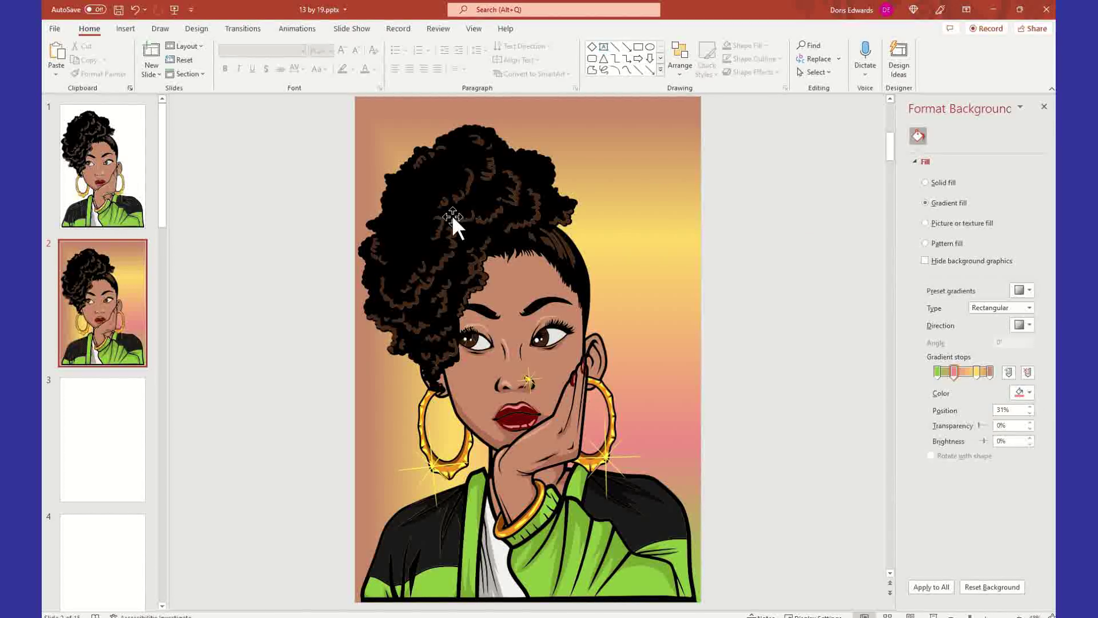
pyautogui.click(1030, 406)
pyautogui.click(1029, 407)
pyautogui.click(1029, 407)
pyautogui.click(1029, 407)
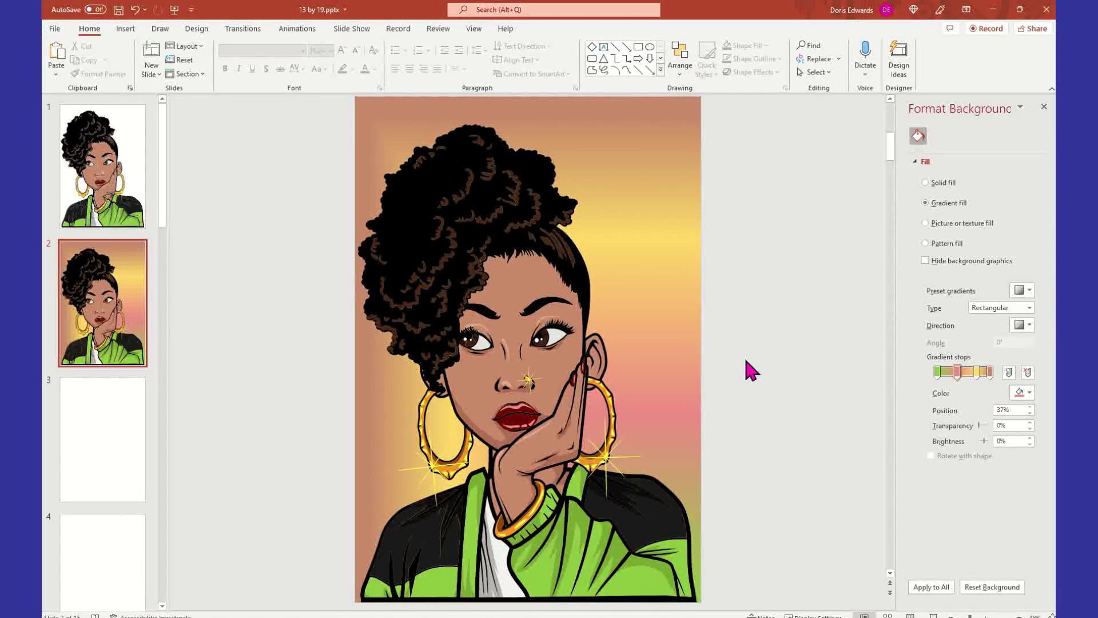
# - Recolor the third gradient stop with the lips' dark red, sampled from the portrait with the Eyedropper
pyautogui.click(975, 372)
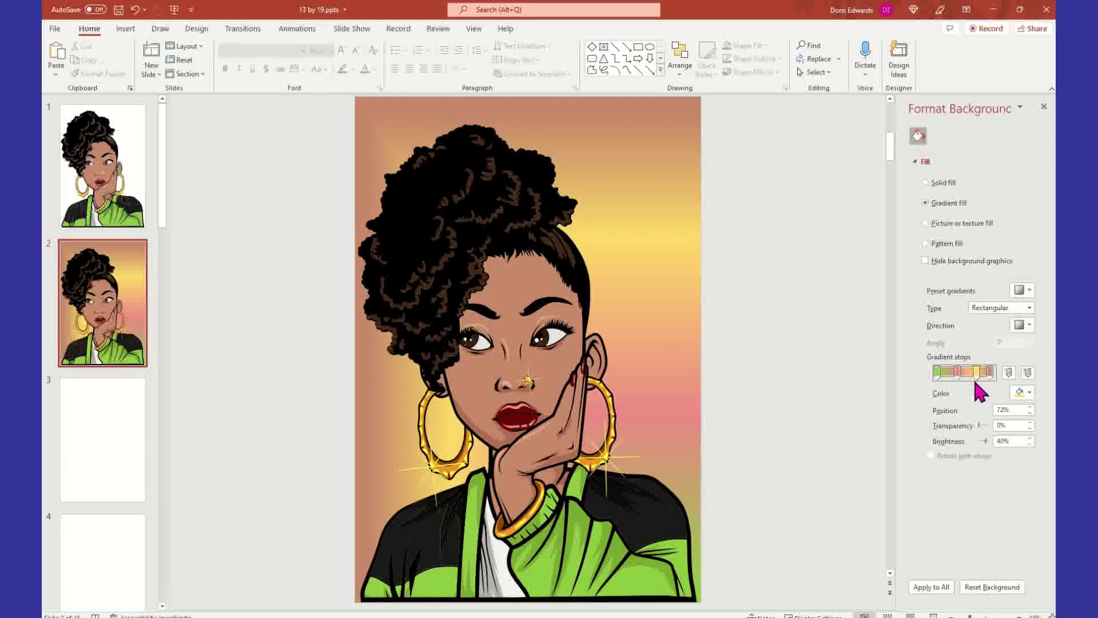
pyautogui.click(1029, 392)
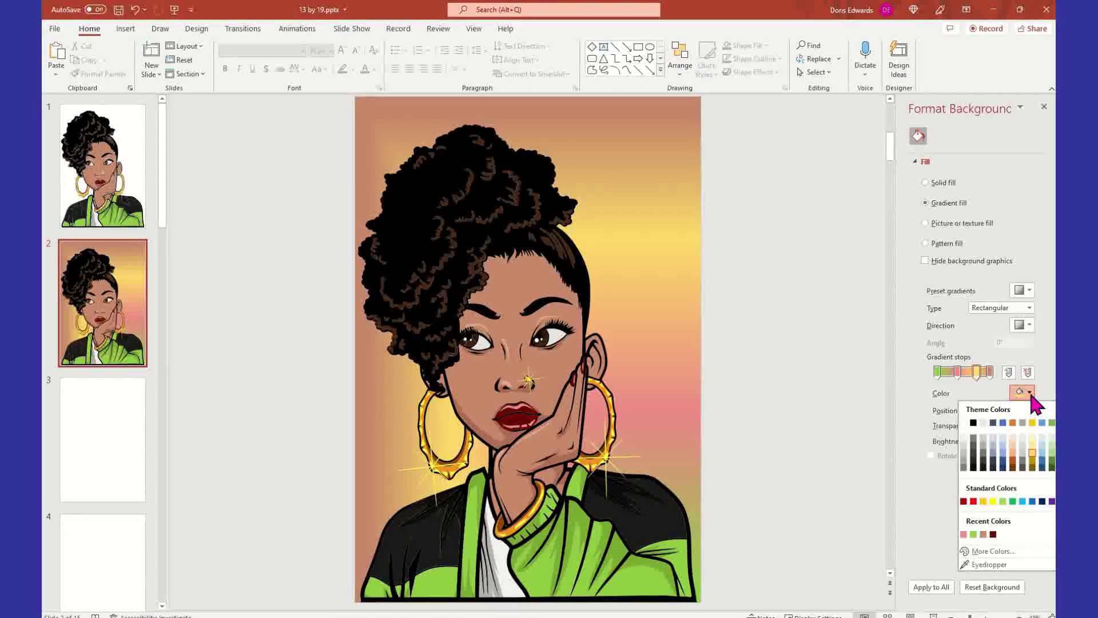
pyautogui.click(995, 566)
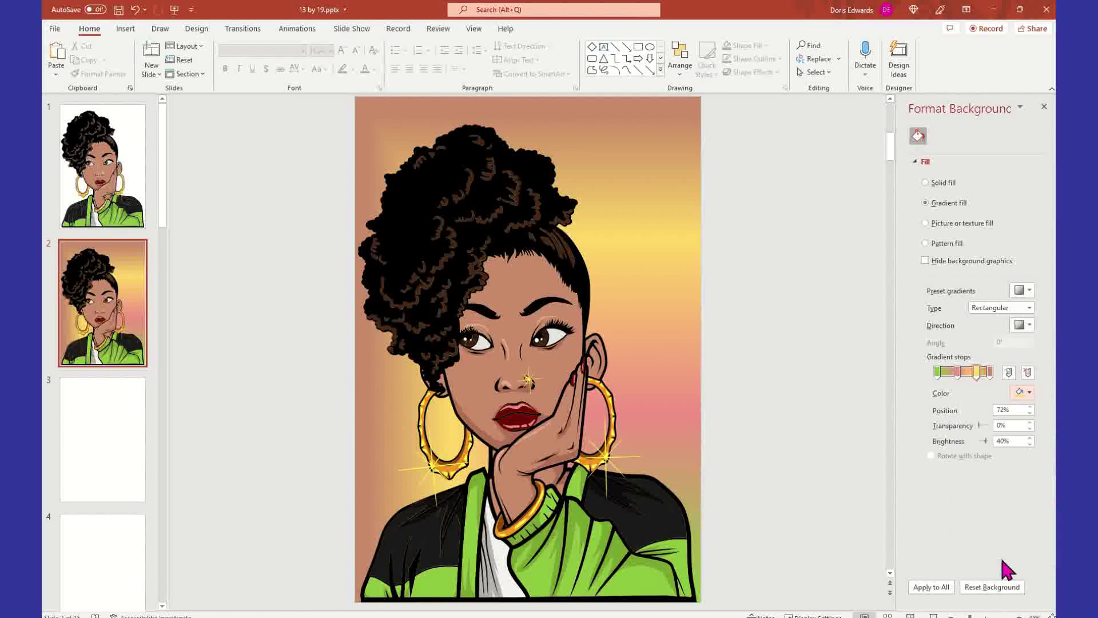
pyautogui.click(525, 418)
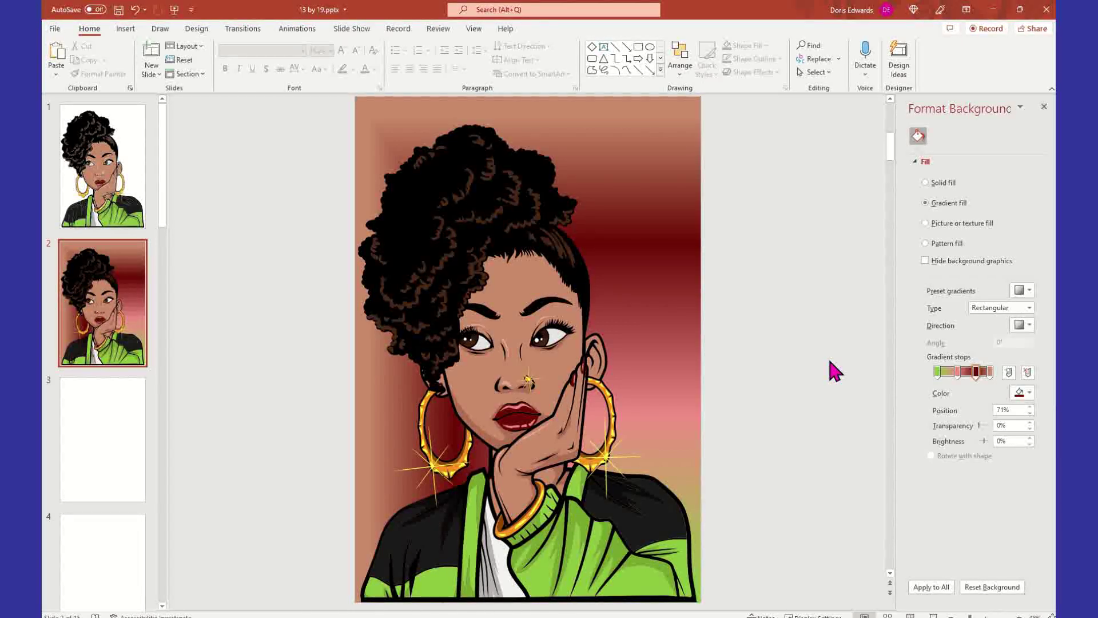
# - Recolor the last gradient stop with the light gray theme color
pyautogui.click(990, 372)
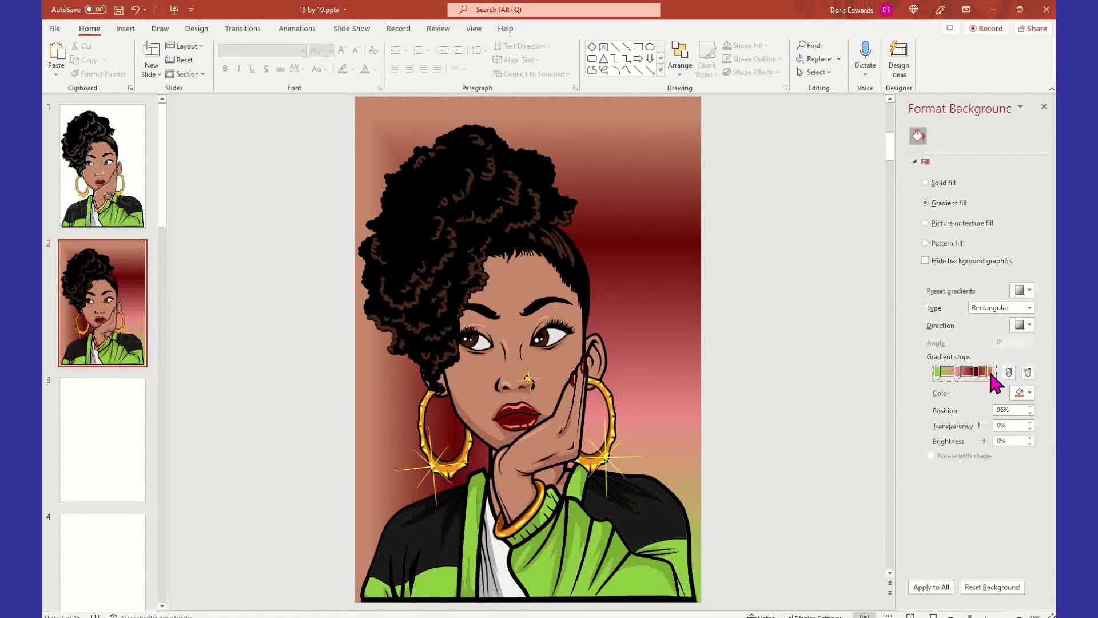
pyautogui.click(1030, 394)
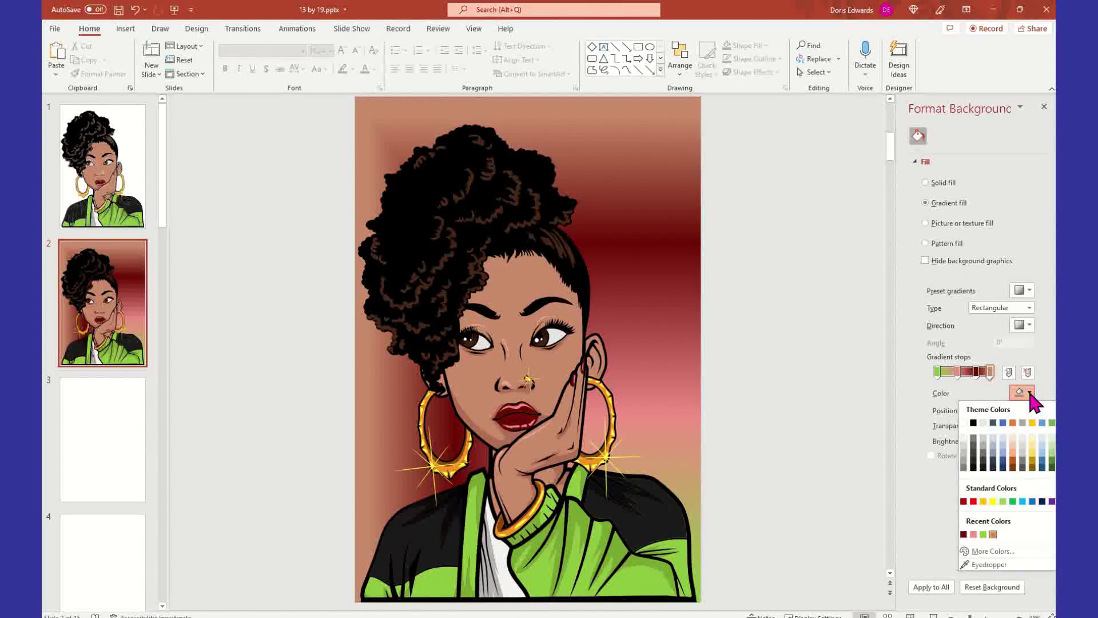
pyautogui.click(983, 421)
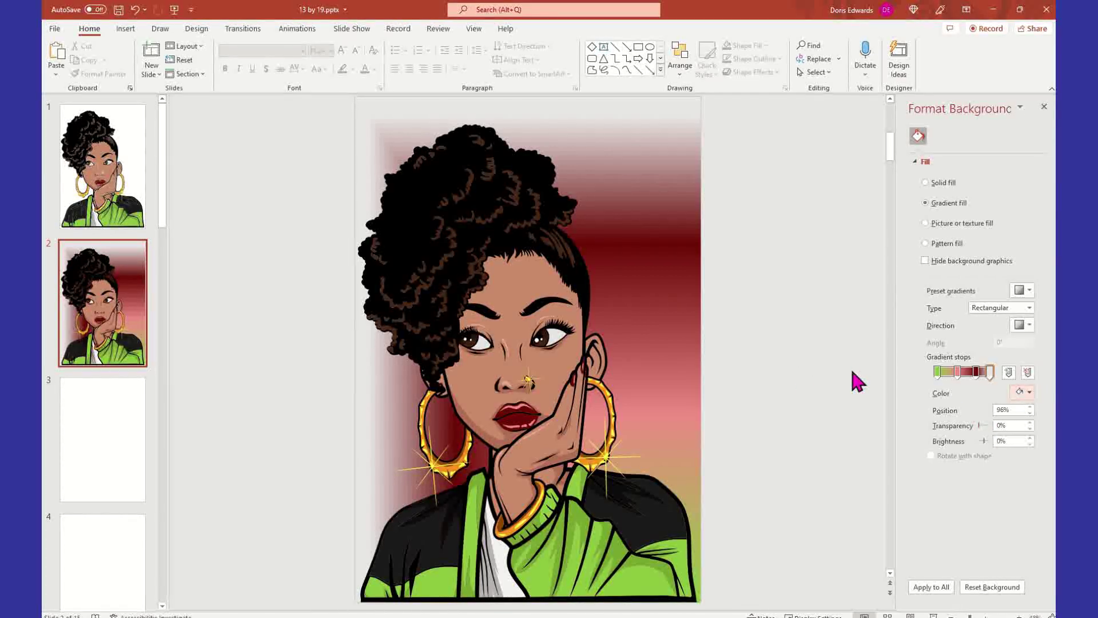
# - Try grays sampled from the portrait's white shirt with the Eyedropper as the last gradient stop's color
pyautogui.click(990, 372)
pyautogui.click(1029, 392)
pyautogui.click(988, 564)
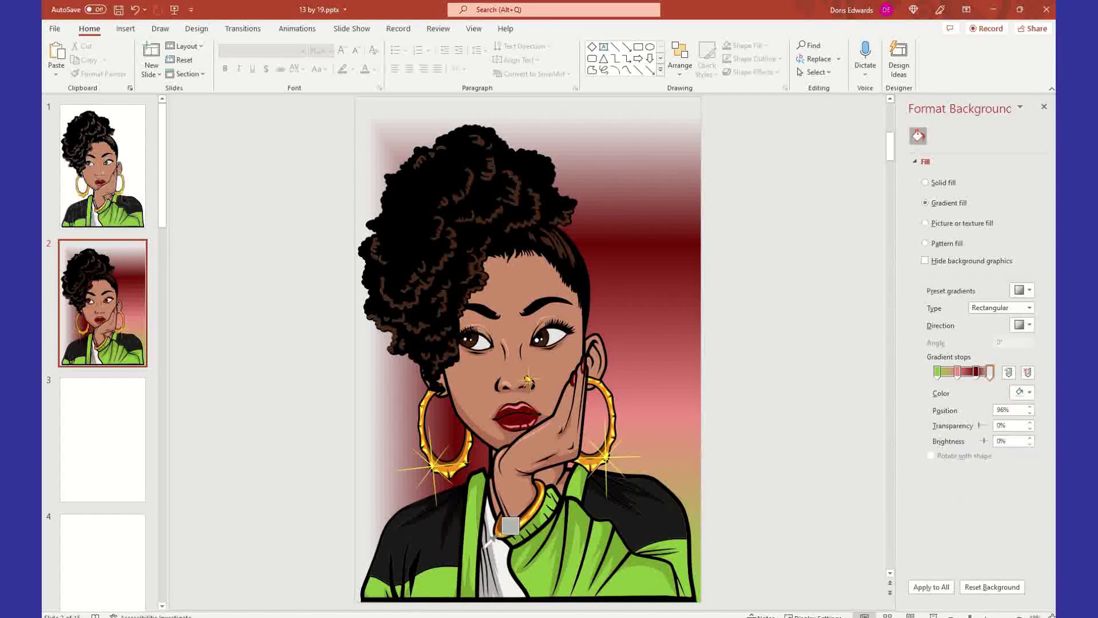
pyautogui.click(502, 547)
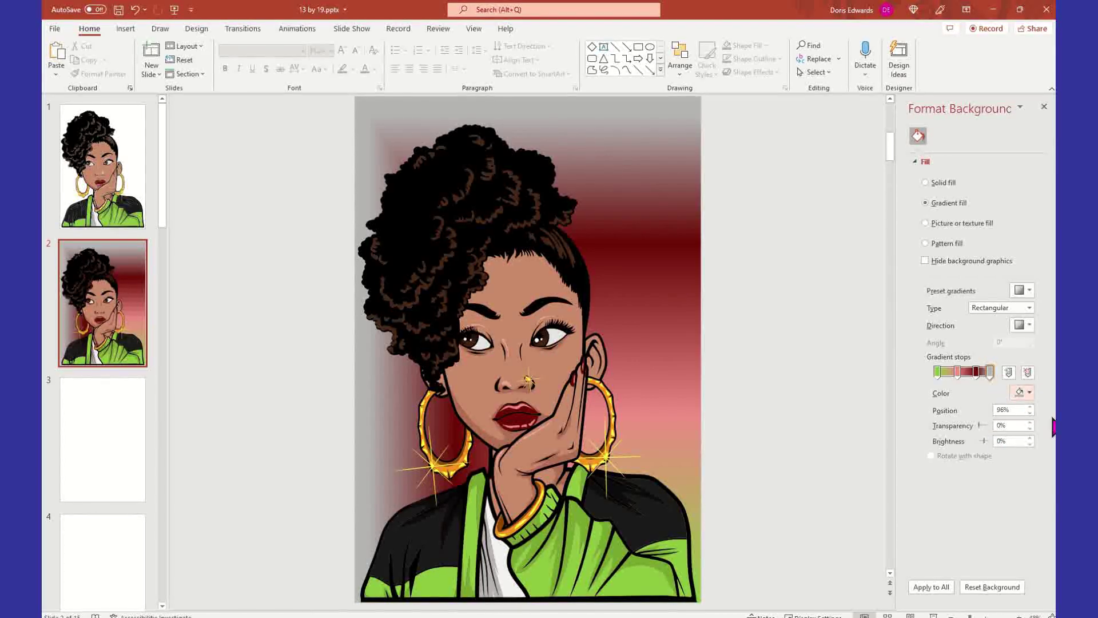
pyautogui.click(1024, 391)
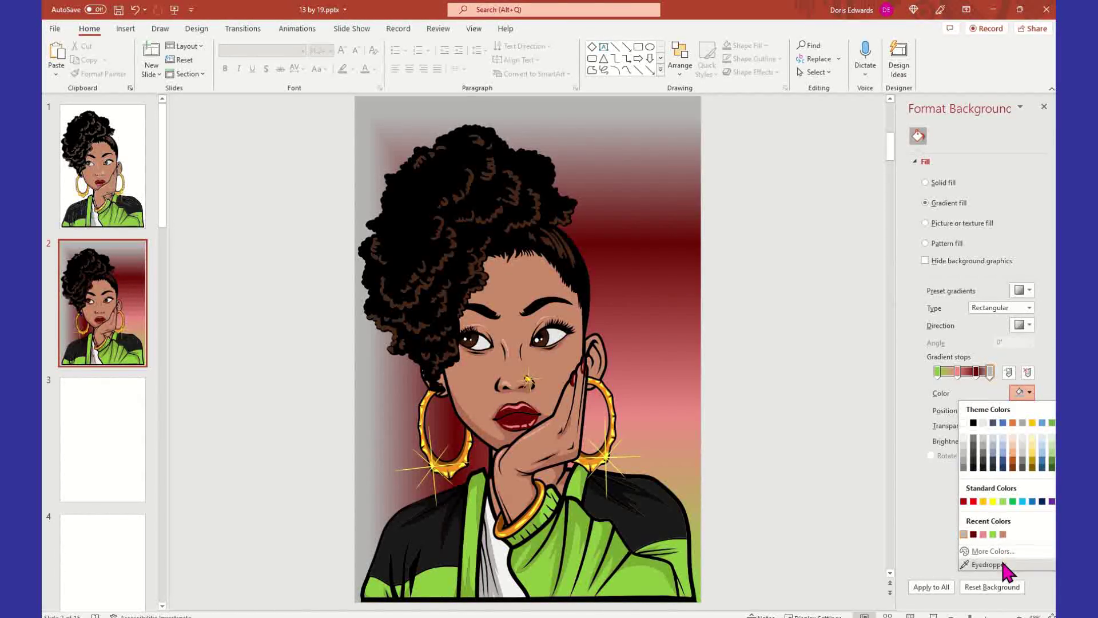
pyautogui.click(995, 564)
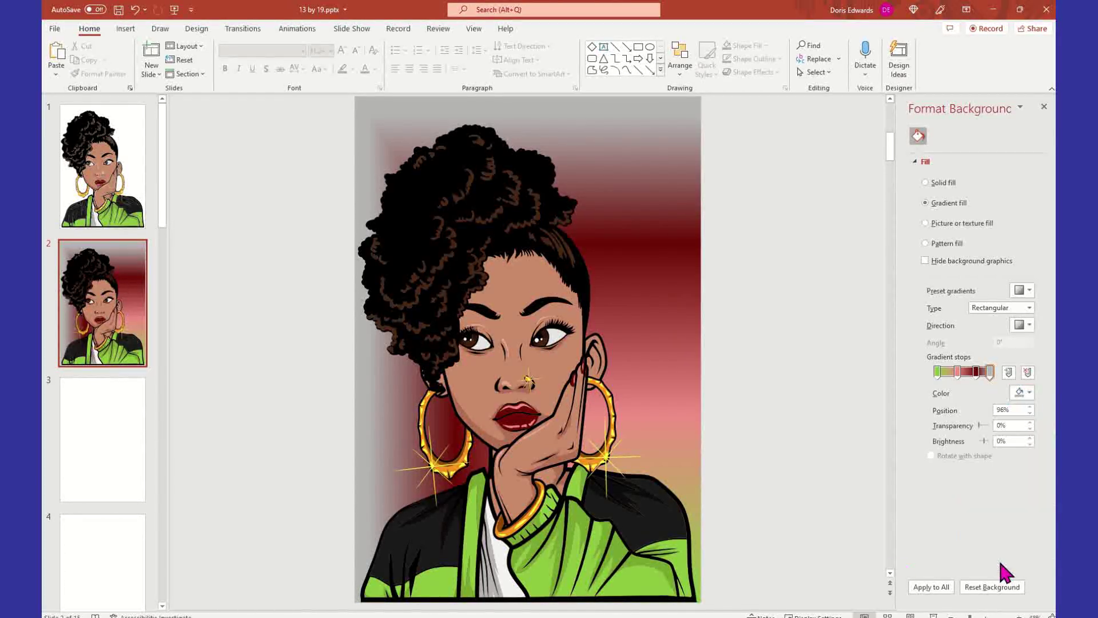
pyautogui.click(503, 593)
# - Recolor the last gradient stop light blue (80% lighter) and set its position to 100%
pyautogui.click(990, 372)
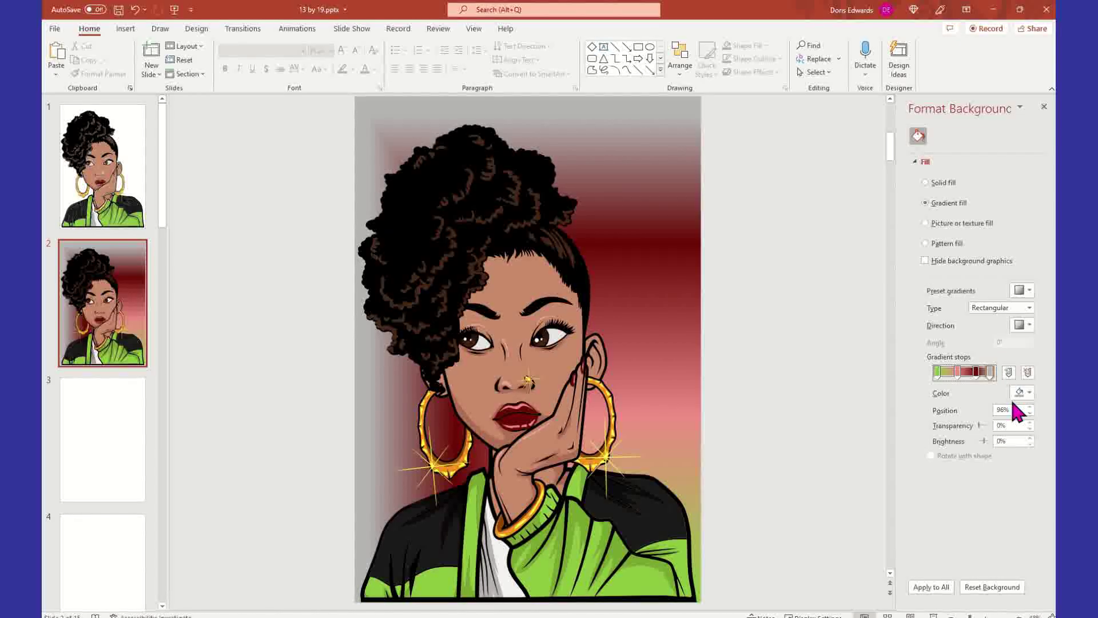
pyautogui.click(1028, 392)
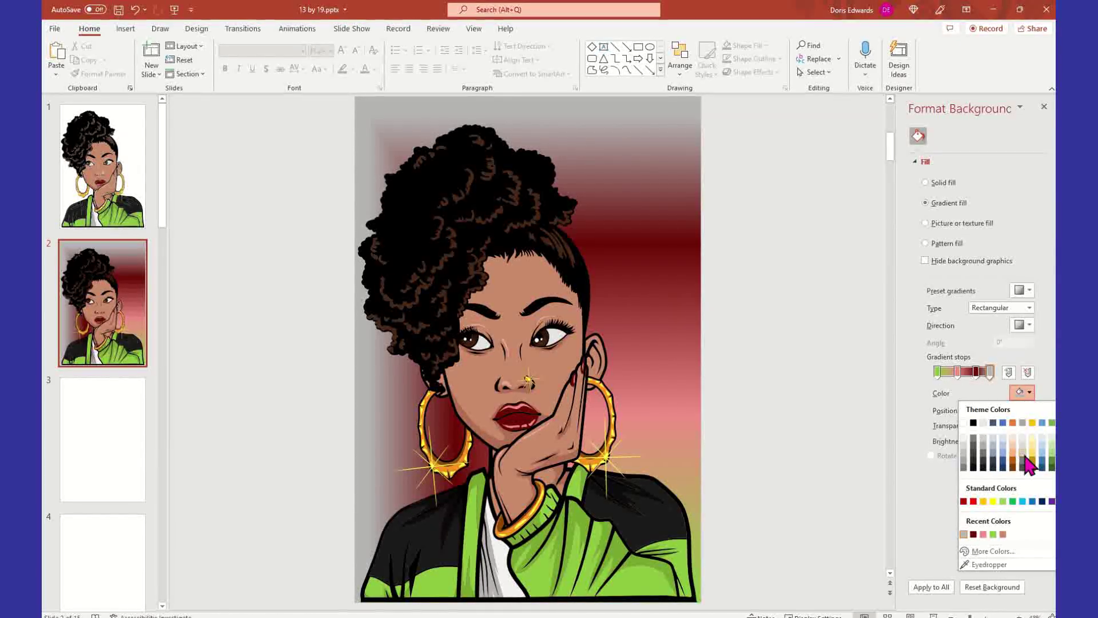
pyautogui.click(1002, 439)
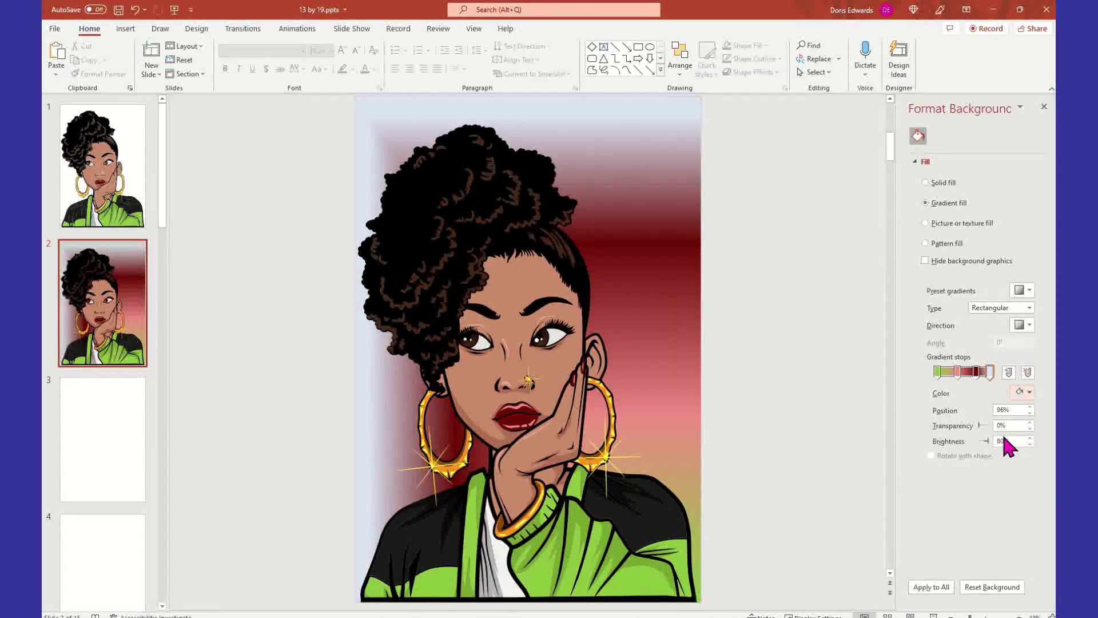
pyautogui.click(1028, 393)
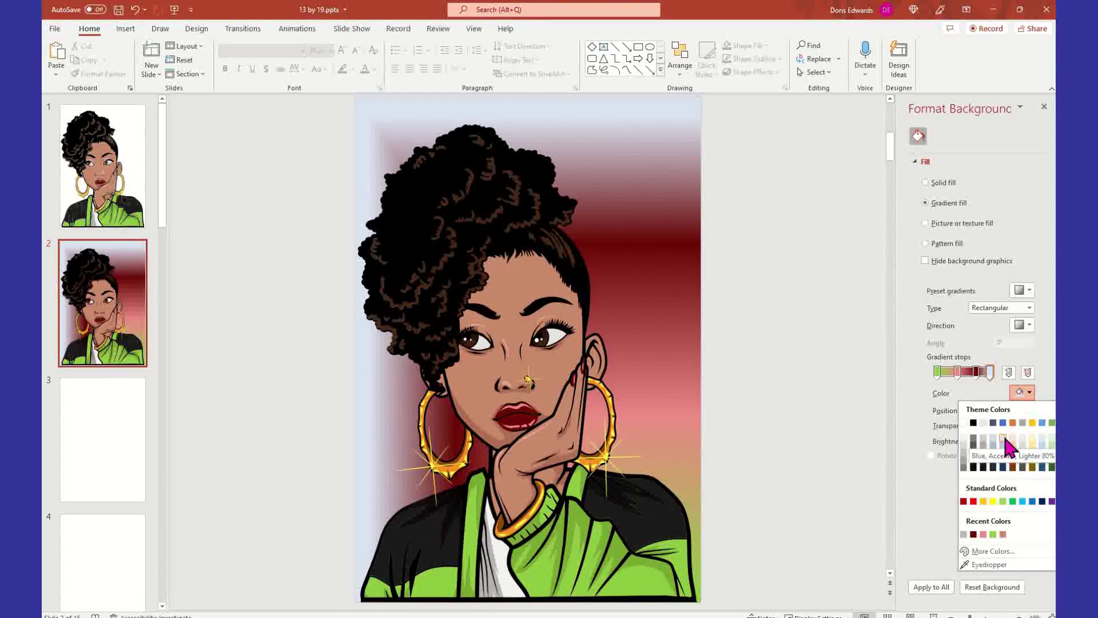
pyautogui.click(833, 433)
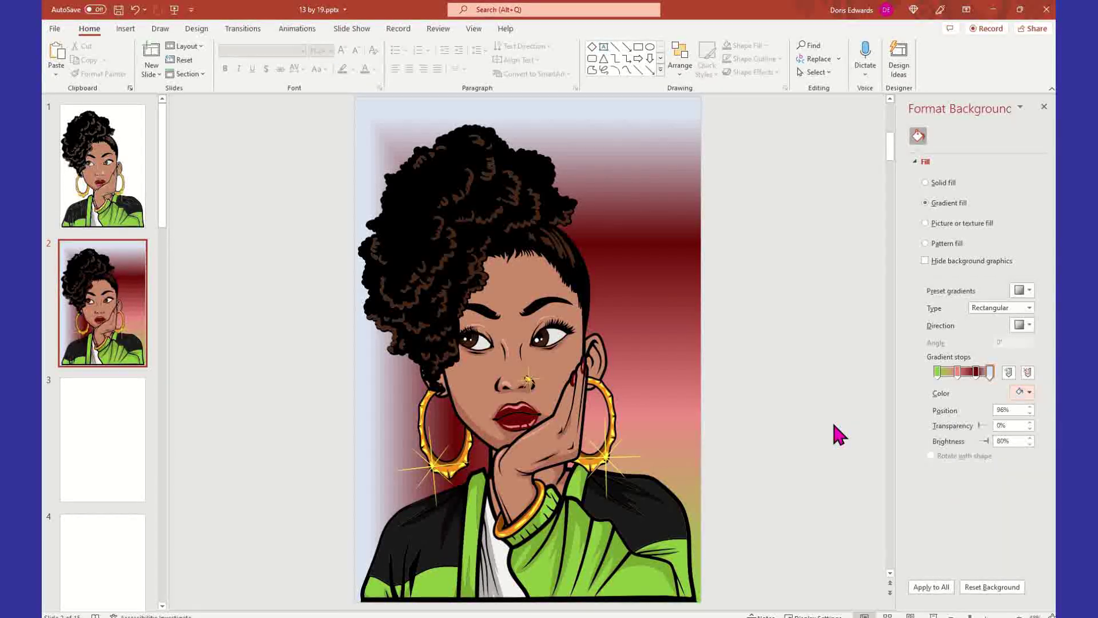
pyautogui.click(1029, 407)
pyautogui.click(1029, 407)
pyautogui.click(1029, 407)
pyautogui.click(1029, 407)
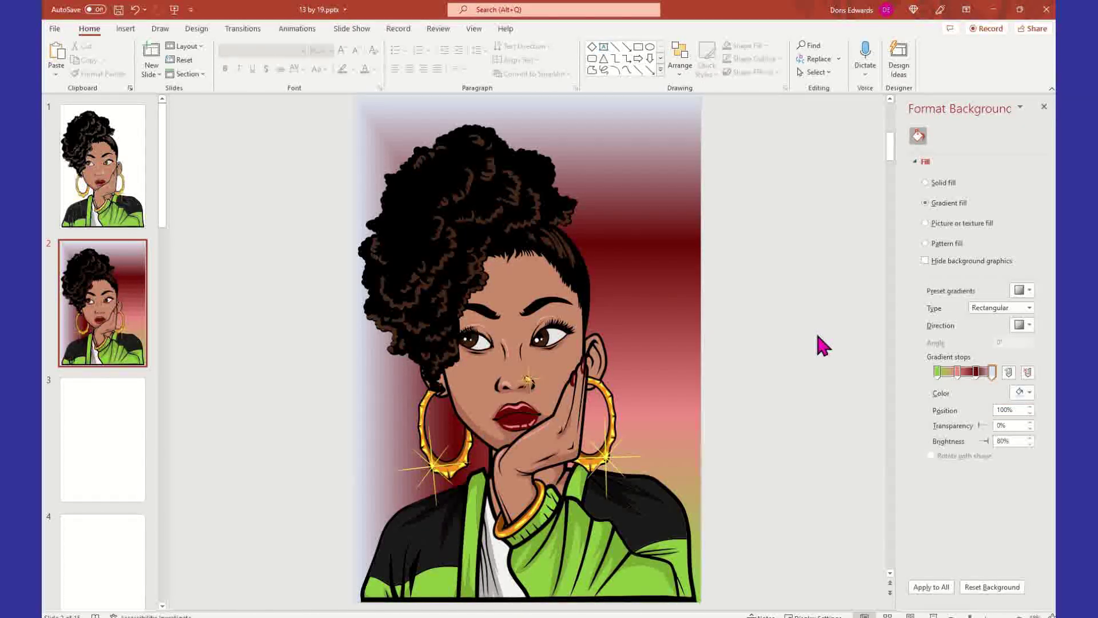
# - Compare the plain portrait on slide 1 with the gradient-background version on slide 2
pyautogui.click(109, 192)
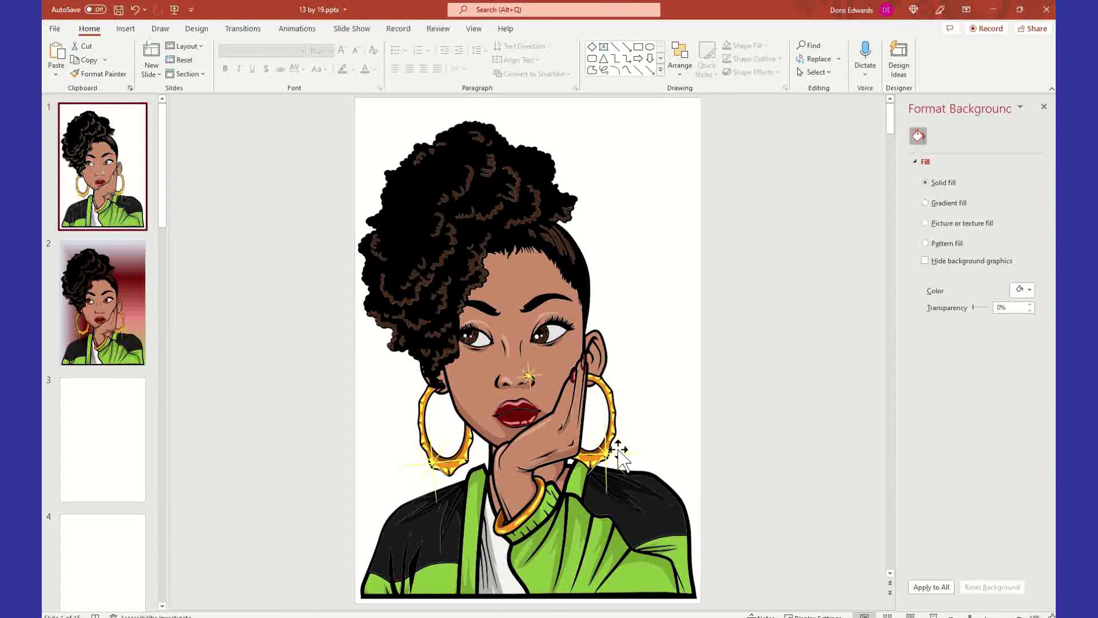
pyautogui.click(109, 325)
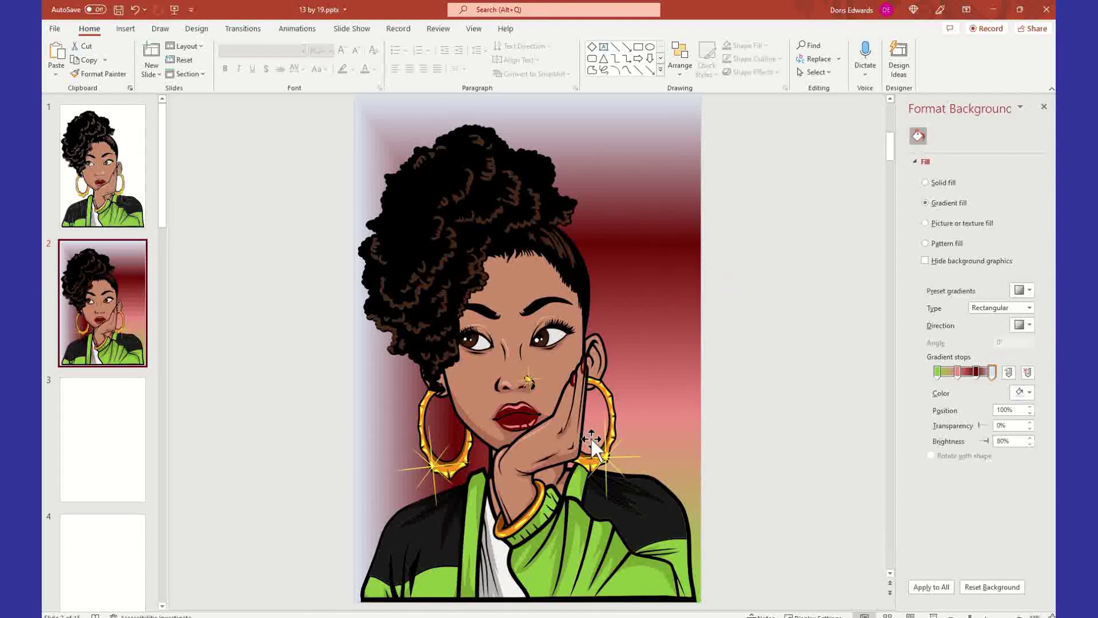
pyautogui.click(766, 196)
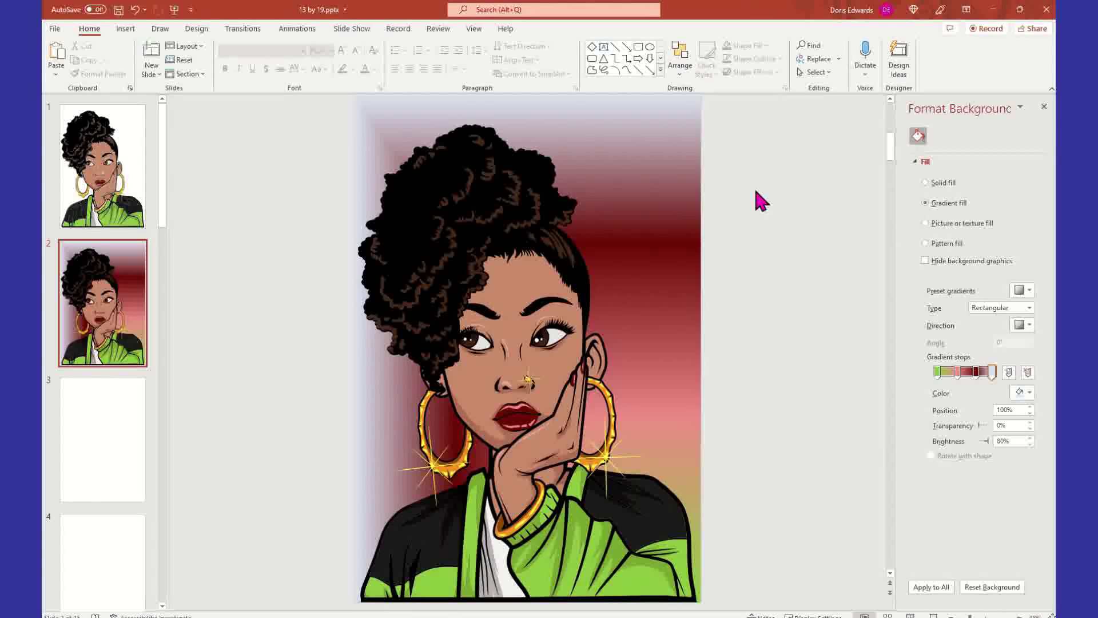
# - Add a text box reading "Spare Me The Details, Please!" on slide 2, in the open background beside the hair, and deselect it
pyautogui.click(128, 31)
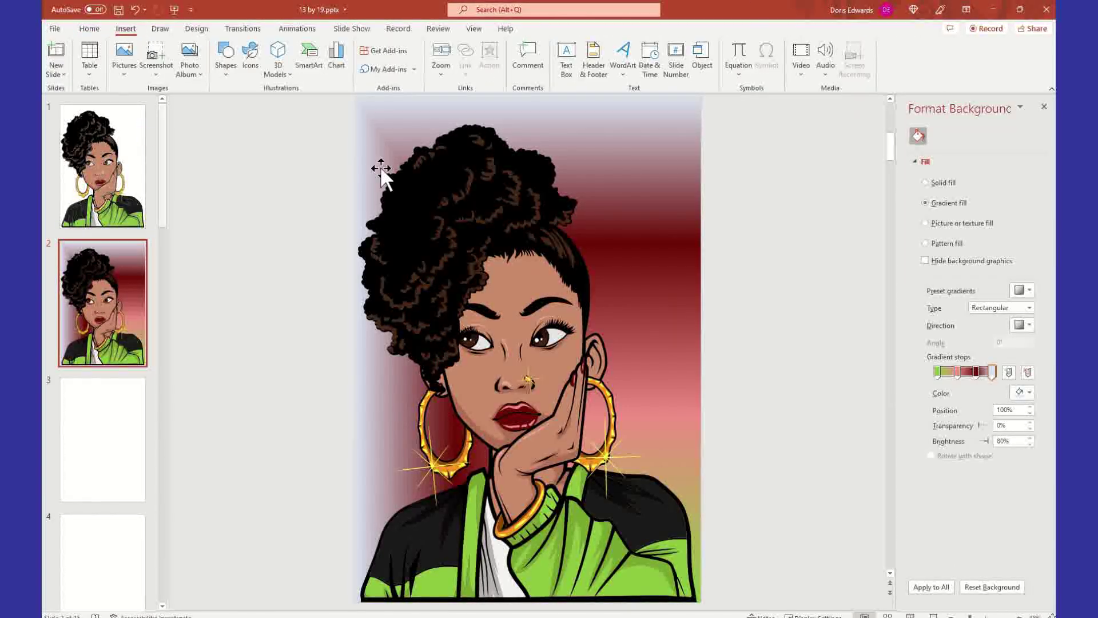
pyautogui.click(573, 73)
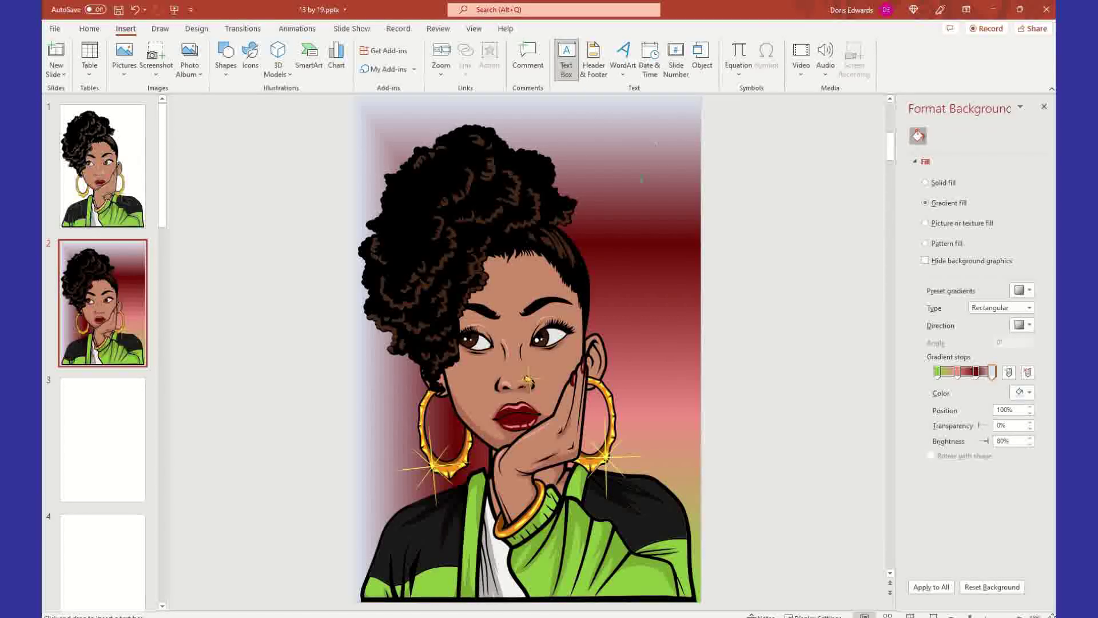
pyautogui.moveTo(595, 161); pyautogui.dragTo(689, 324)
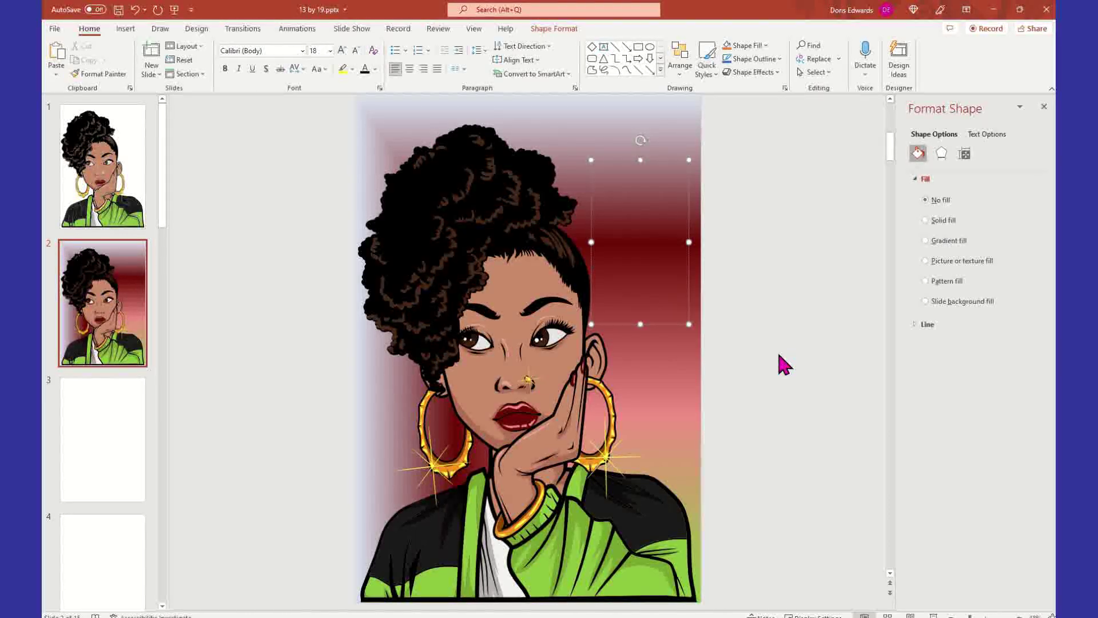
pyautogui.write('are')
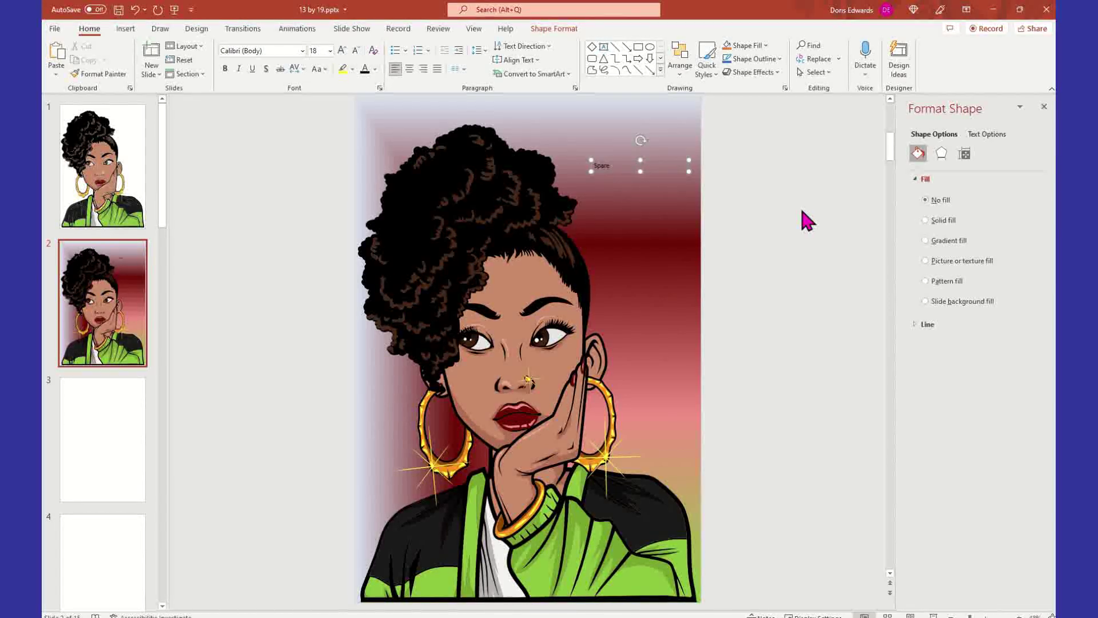
pyautogui.write(' Me')
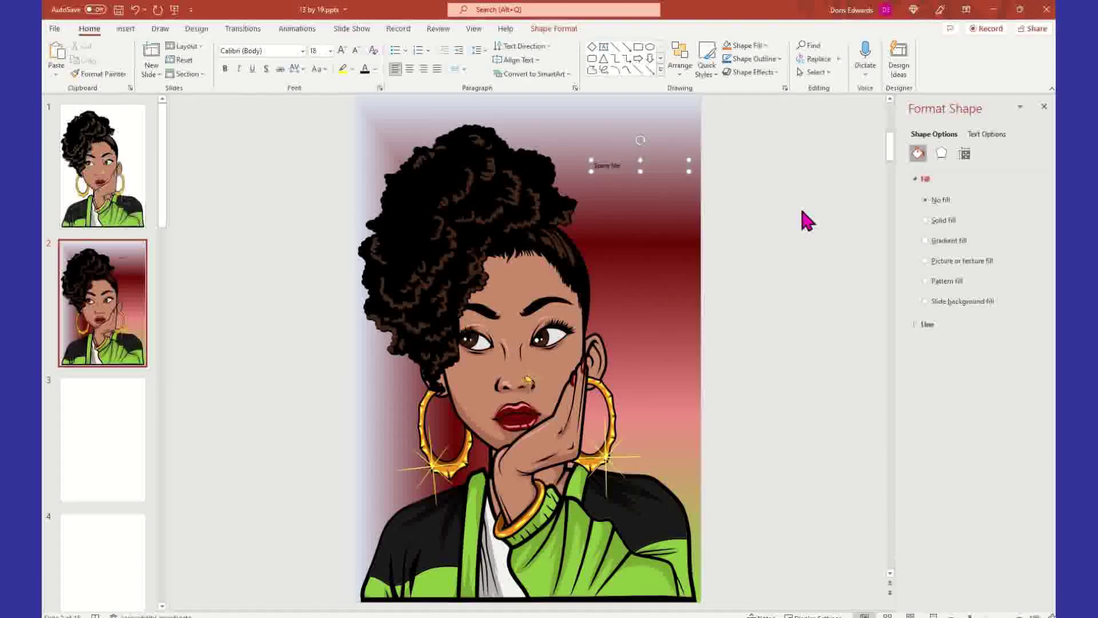
pyautogui.write(' The')
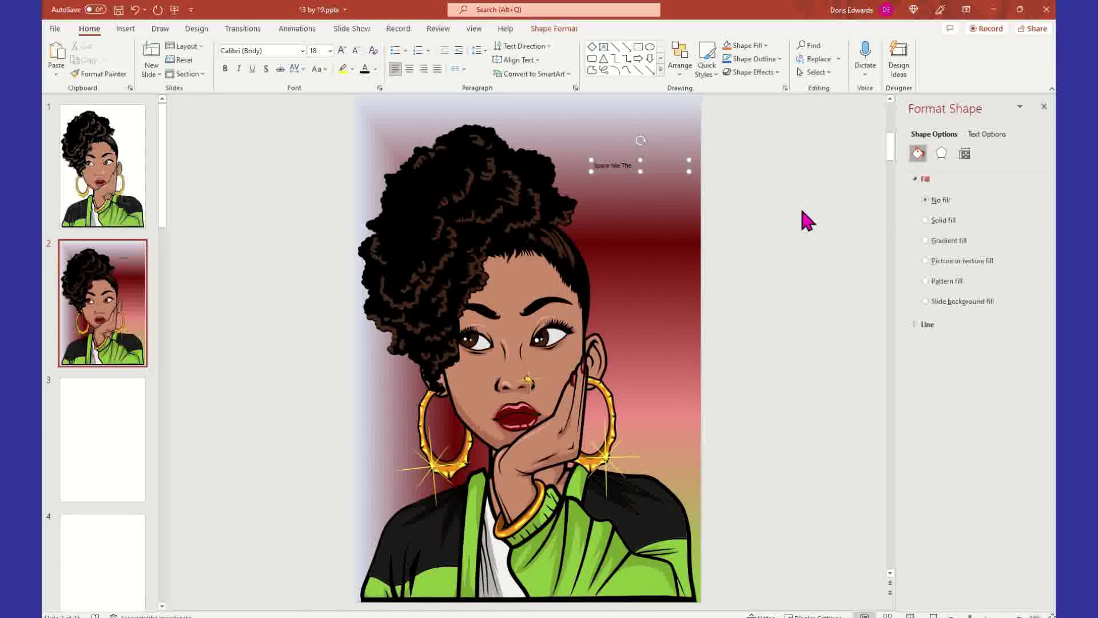
pyautogui.write(' Details, Please!')
pyautogui.click(747, 180)
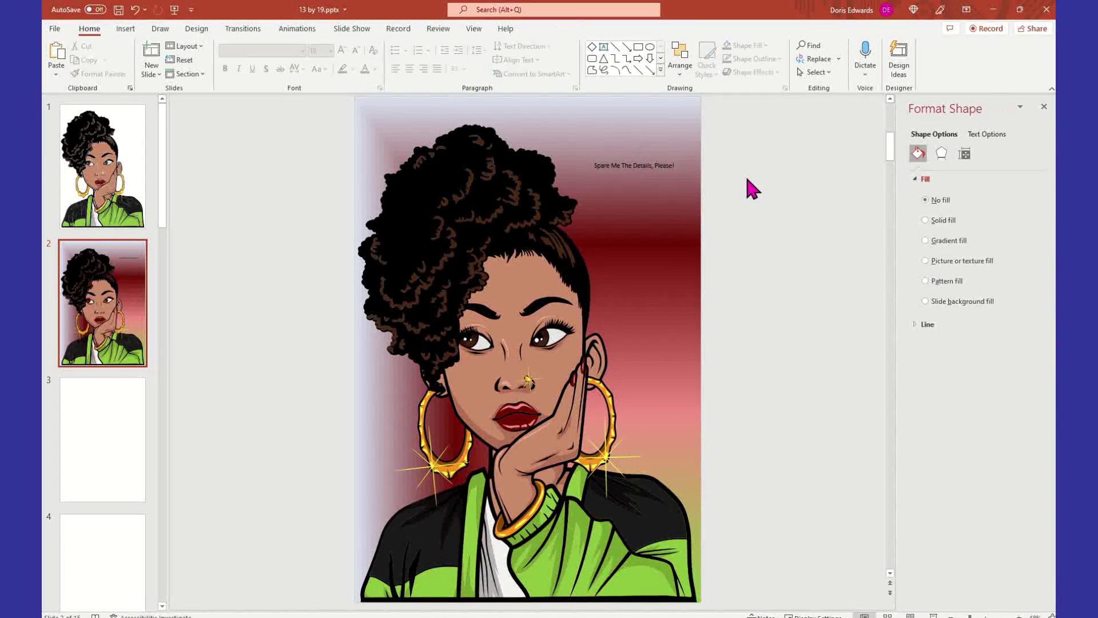
# - Change the font of the "Spare Me The Details, Please!" text box to Allura
pyautogui.click(657, 165)
pyautogui.click(617, 158)
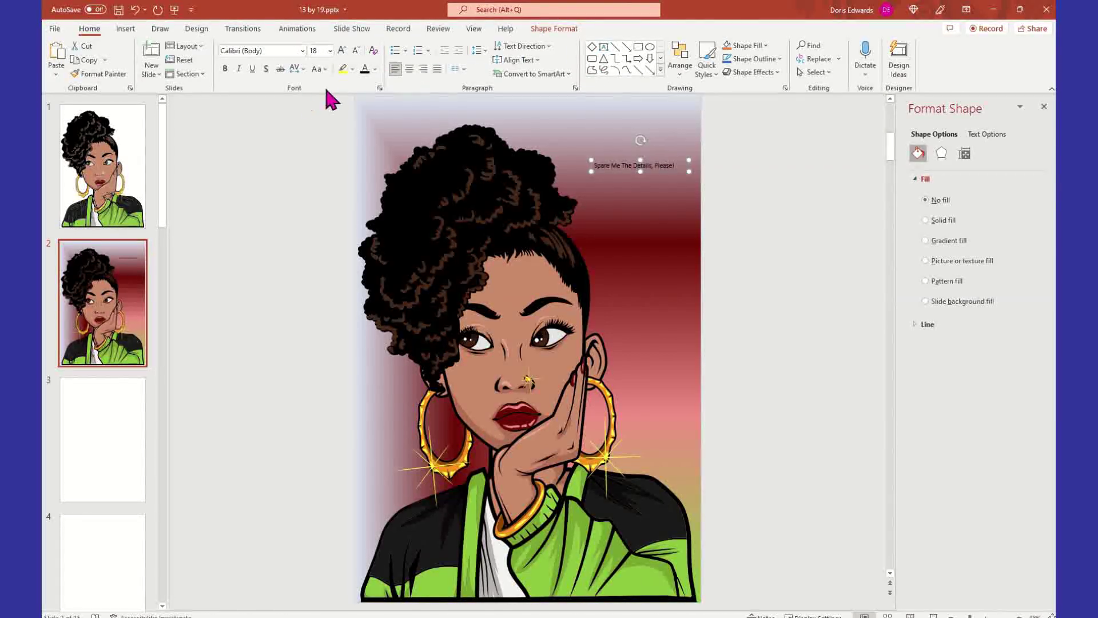
pyautogui.click(303, 51)
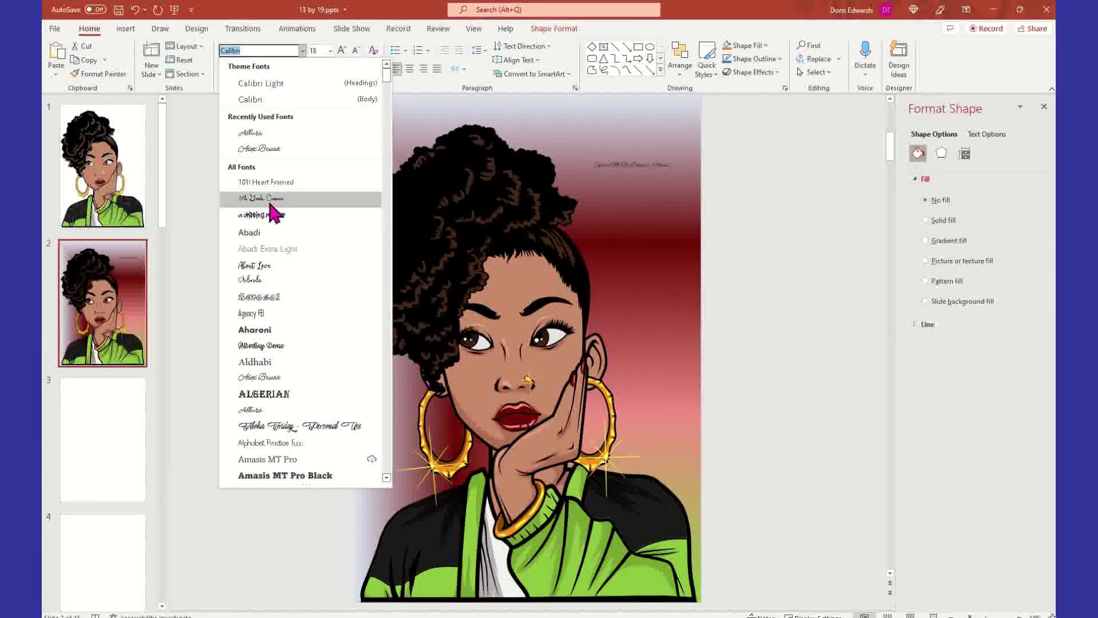
pyautogui.click(297, 412)
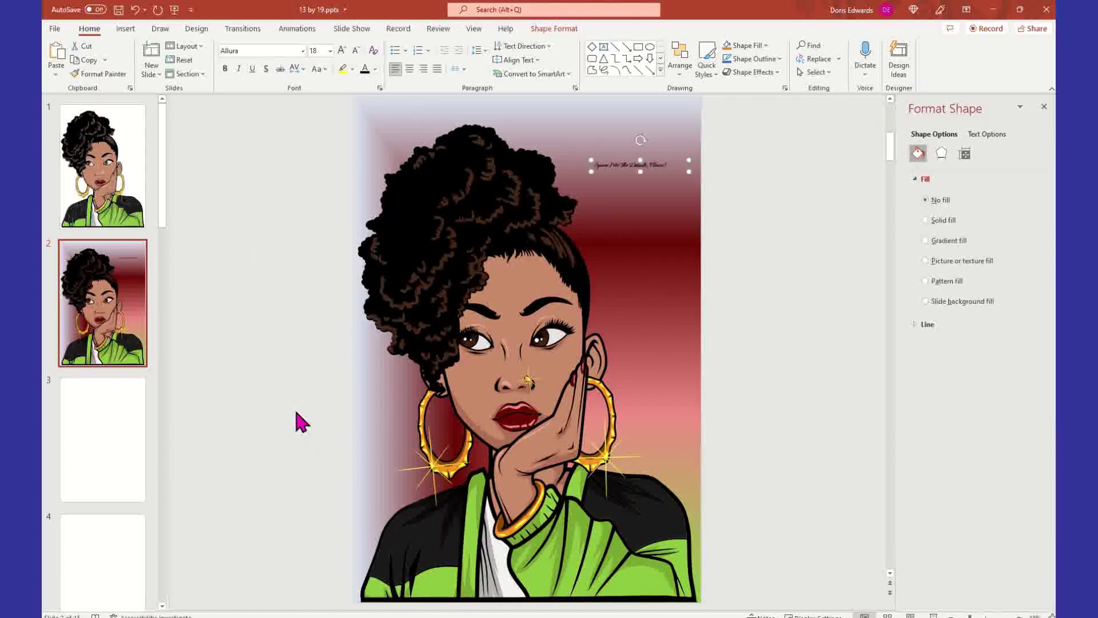
# - Set the "Spare Me The Details, Please!" caption to 72 pt, make it bold and center it
pyautogui.click(330, 50)
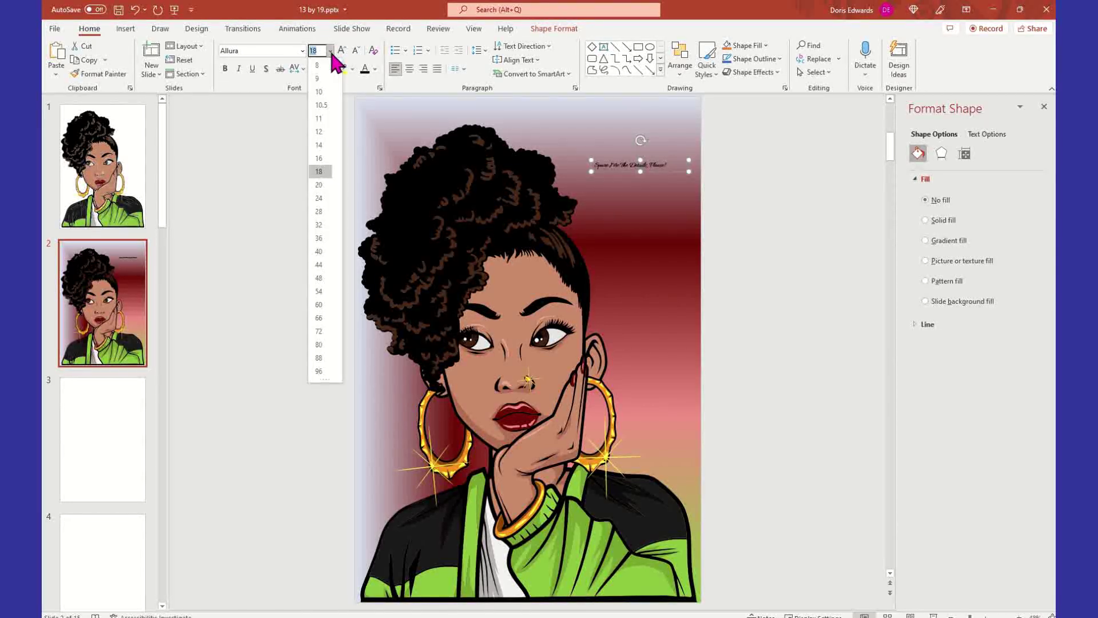
pyautogui.click(319, 331)
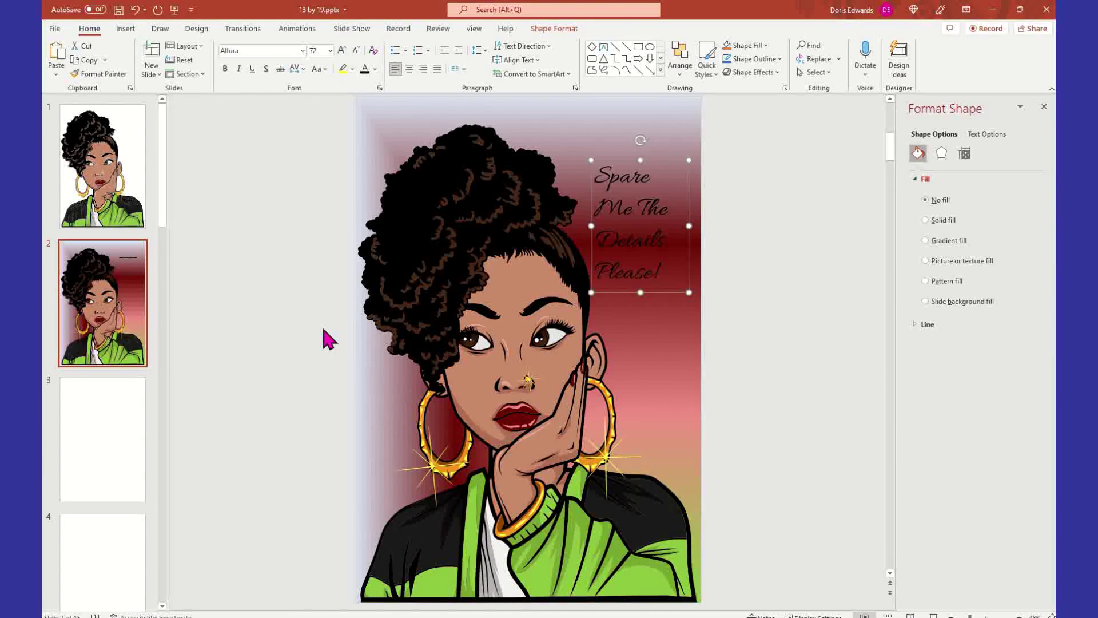
pyautogui.click(225, 69)
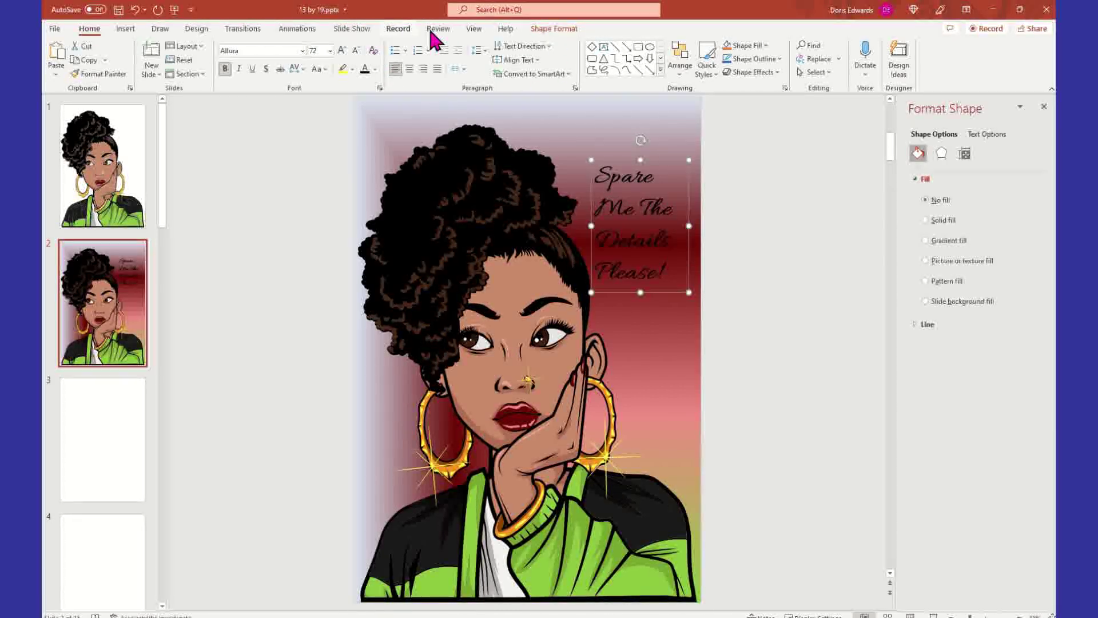
pyautogui.click(410, 69)
pyautogui.click(767, 248)
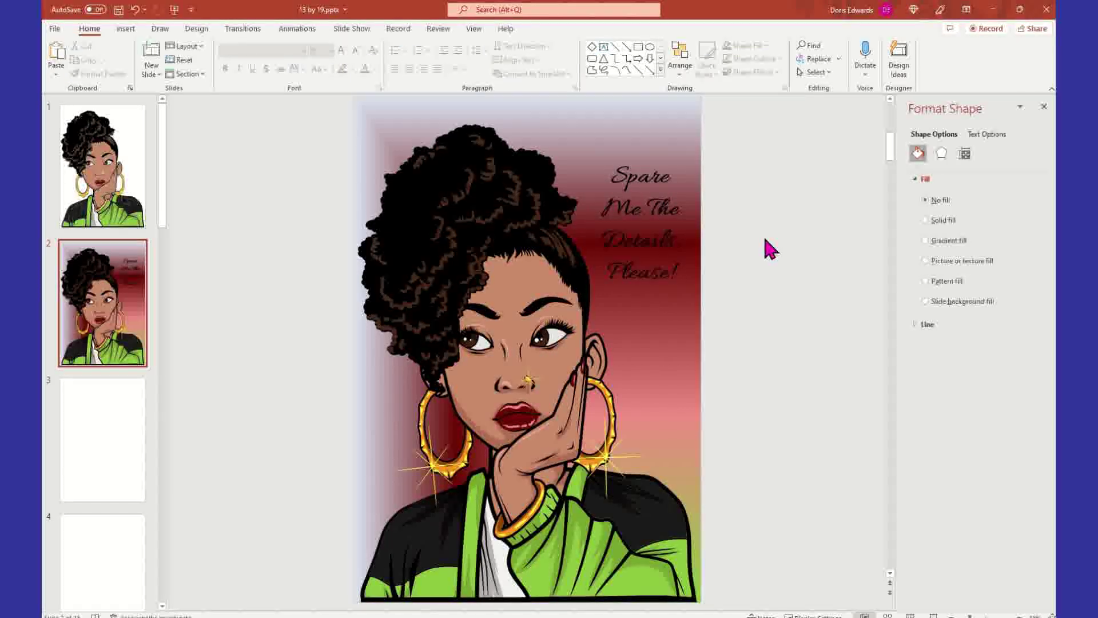
# - Change the font color of the whole "Spare Me The Details, Please!" caption to white and deselect it
pyautogui.moveTo(610, 177); pyautogui.dragTo(684, 279)
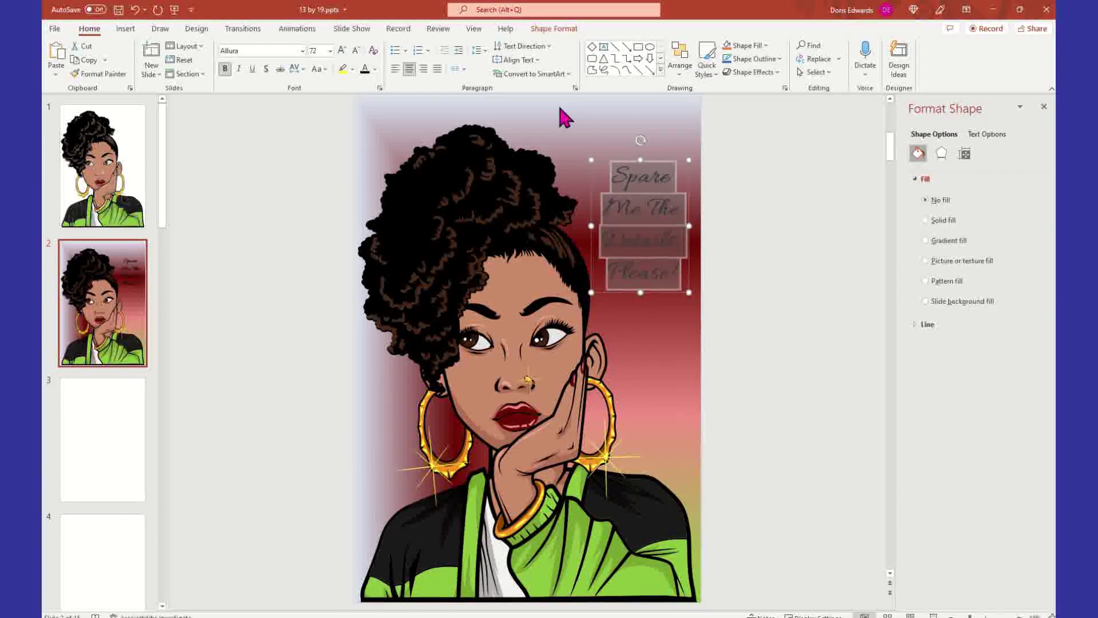
pyautogui.click(376, 69)
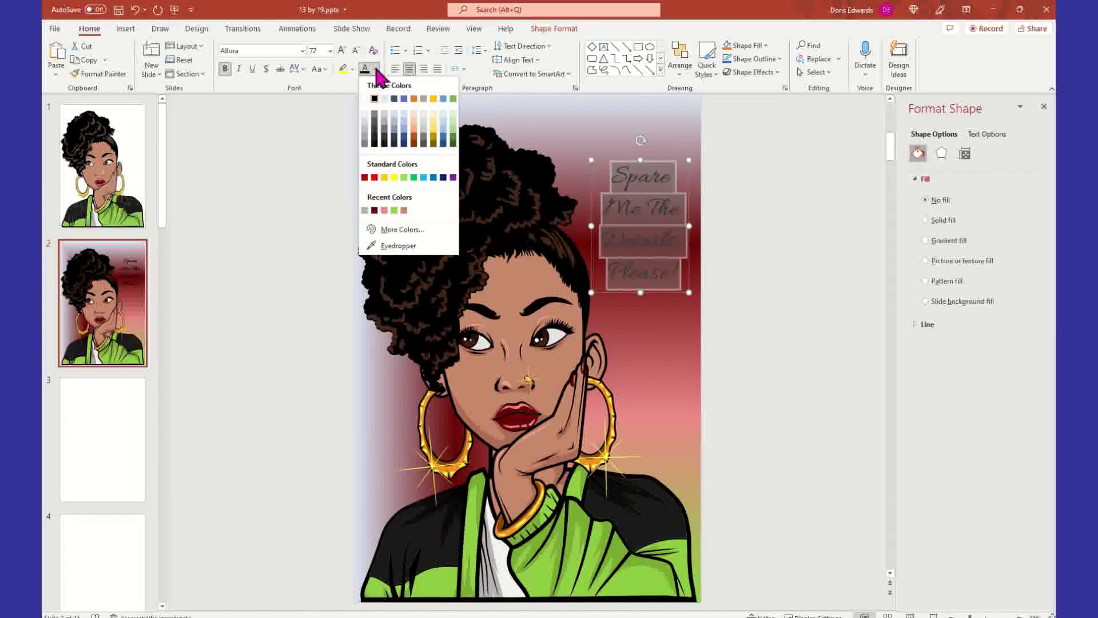
pyautogui.click(367, 102)
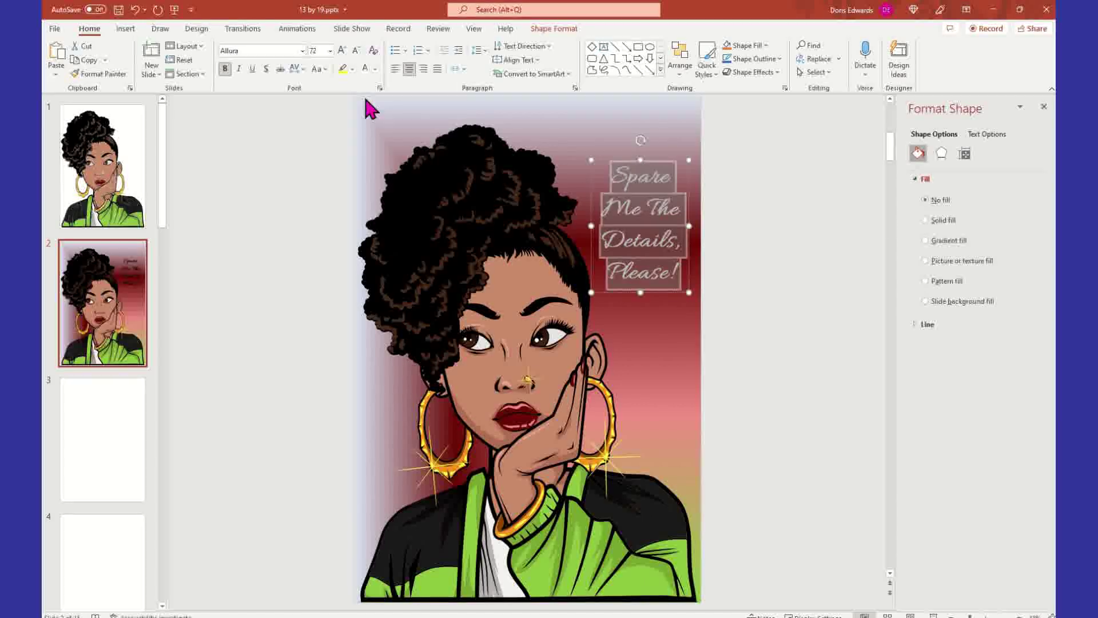
pyautogui.click(788, 196)
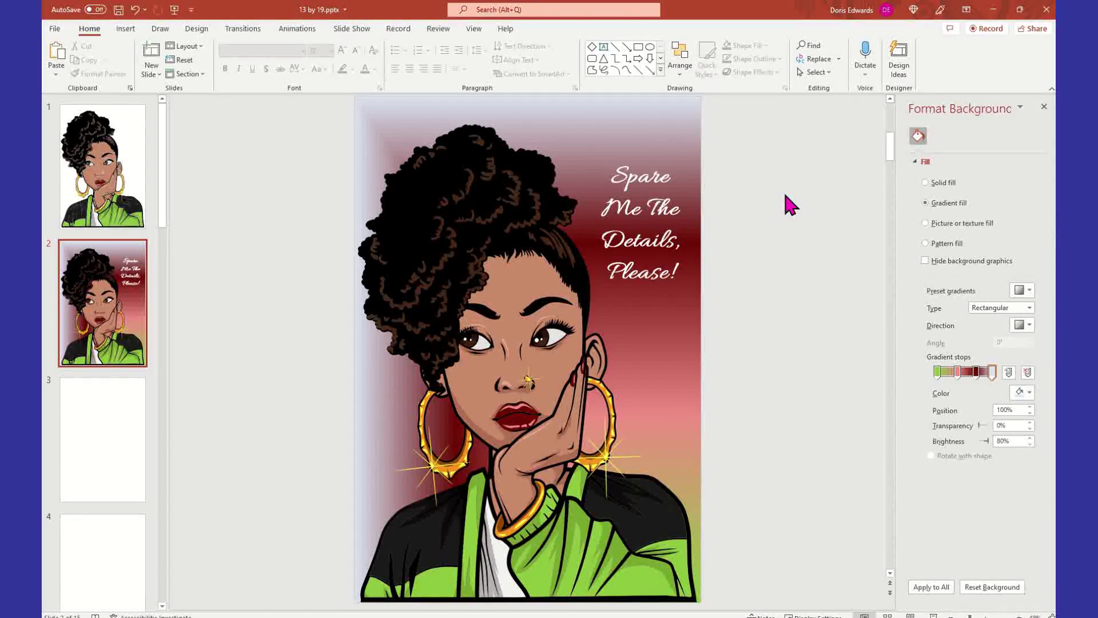
# - Save the caption text box as a PNG picture named "text box" on the Desktop
pyautogui.click(619, 169)
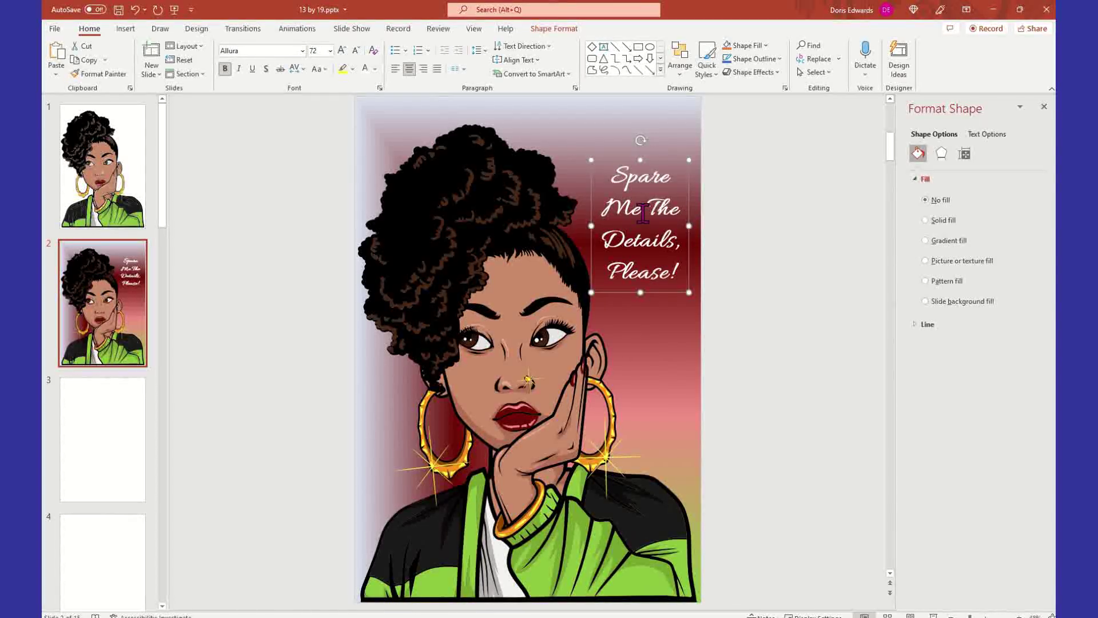
pyautogui.press('Escape')
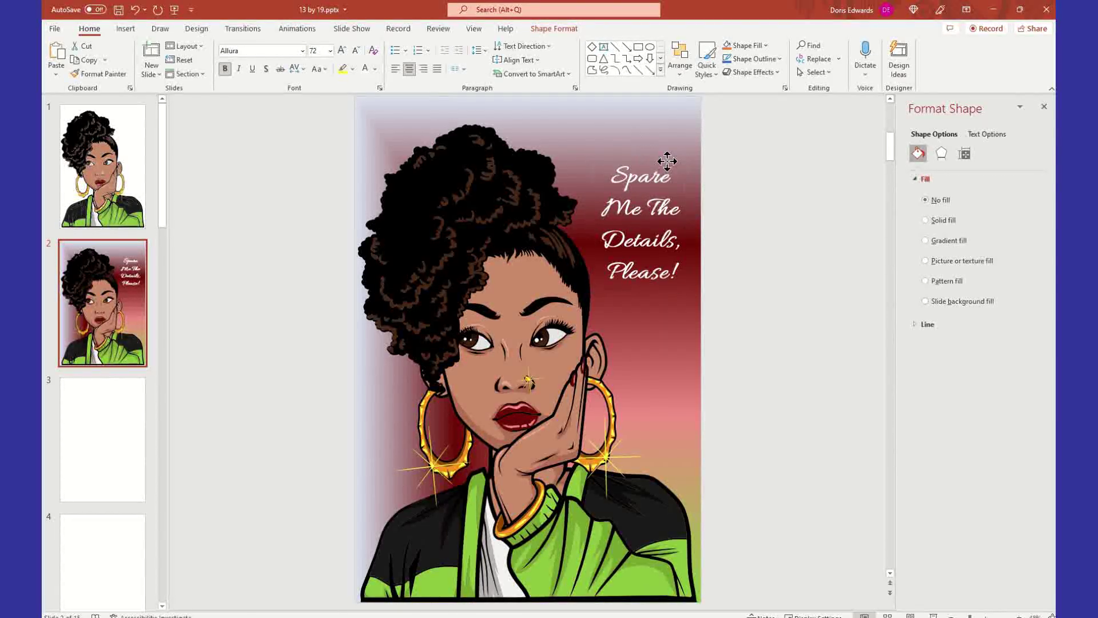
pyautogui.rightClick(667, 160)
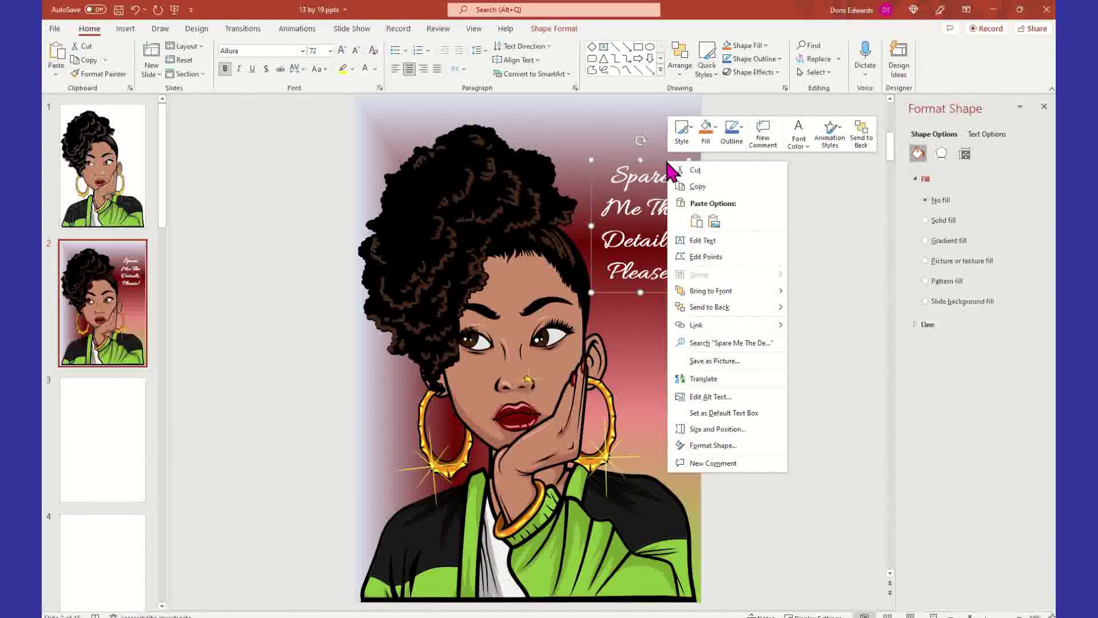
pyautogui.click(729, 366)
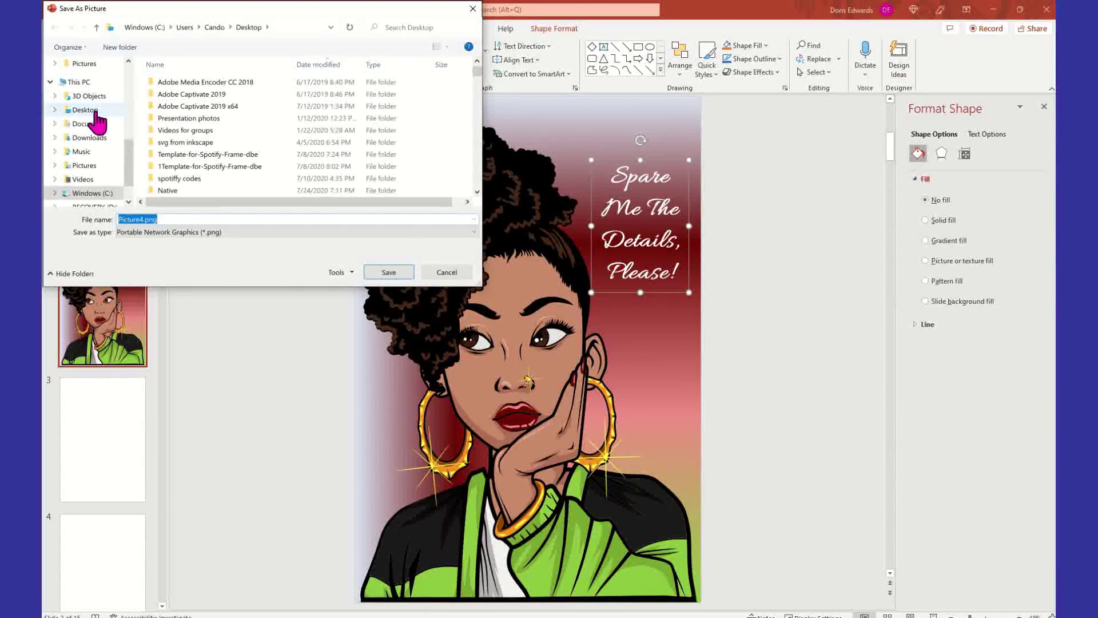
pyautogui.click(97, 112)
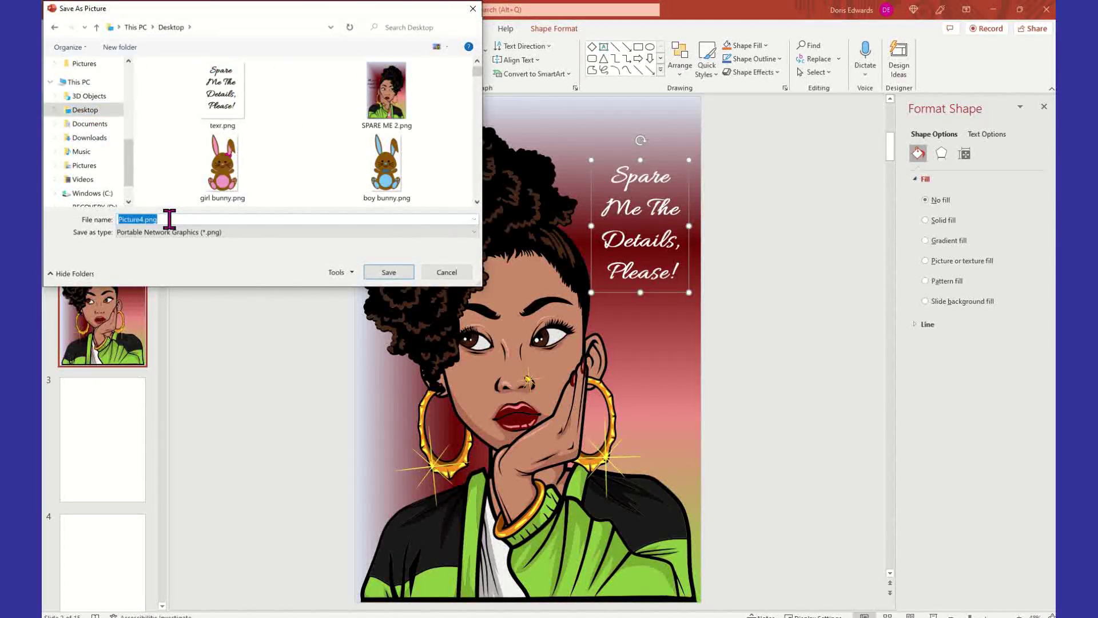
pyautogui.write('text box')
pyautogui.click(401, 275)
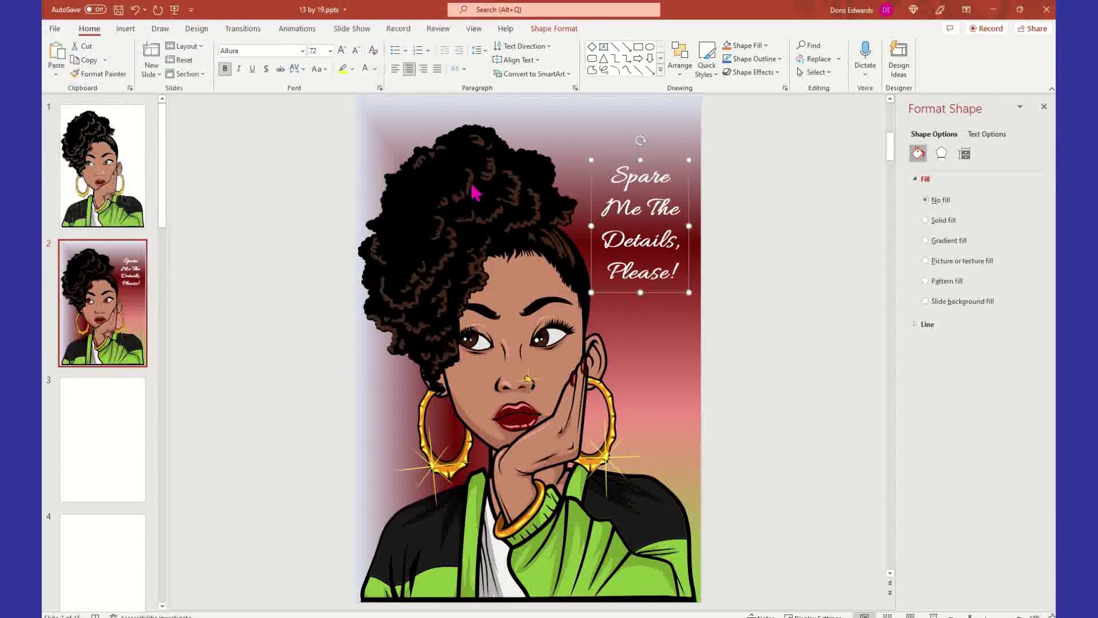
# - Flip the portrait graphic on slide 2 horizontally
pyautogui.click(510, 193)
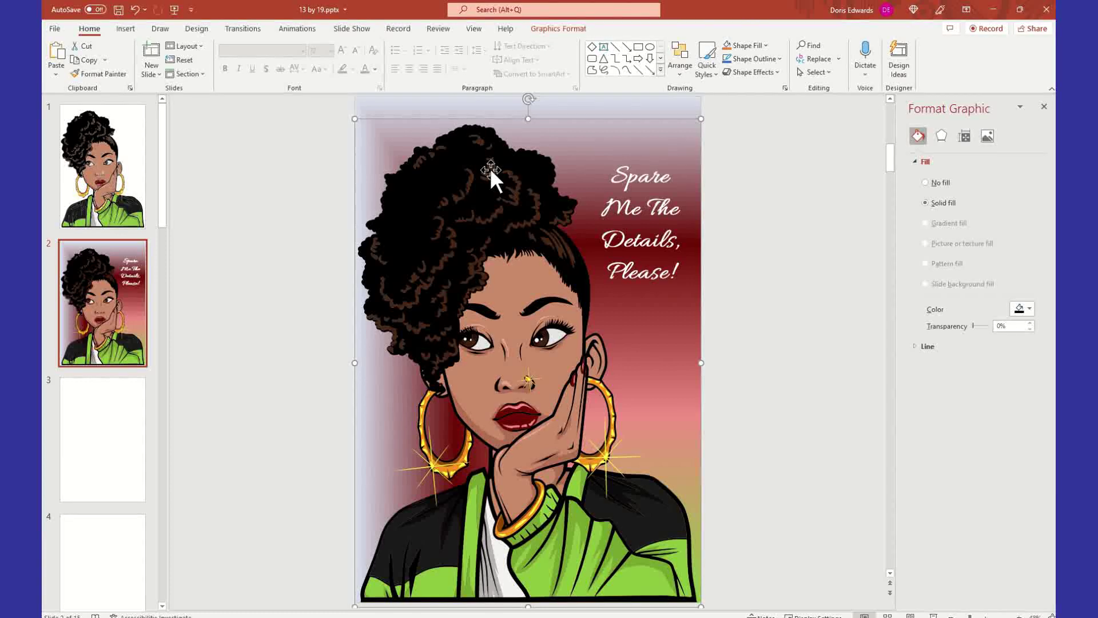
pyautogui.click(572, 30)
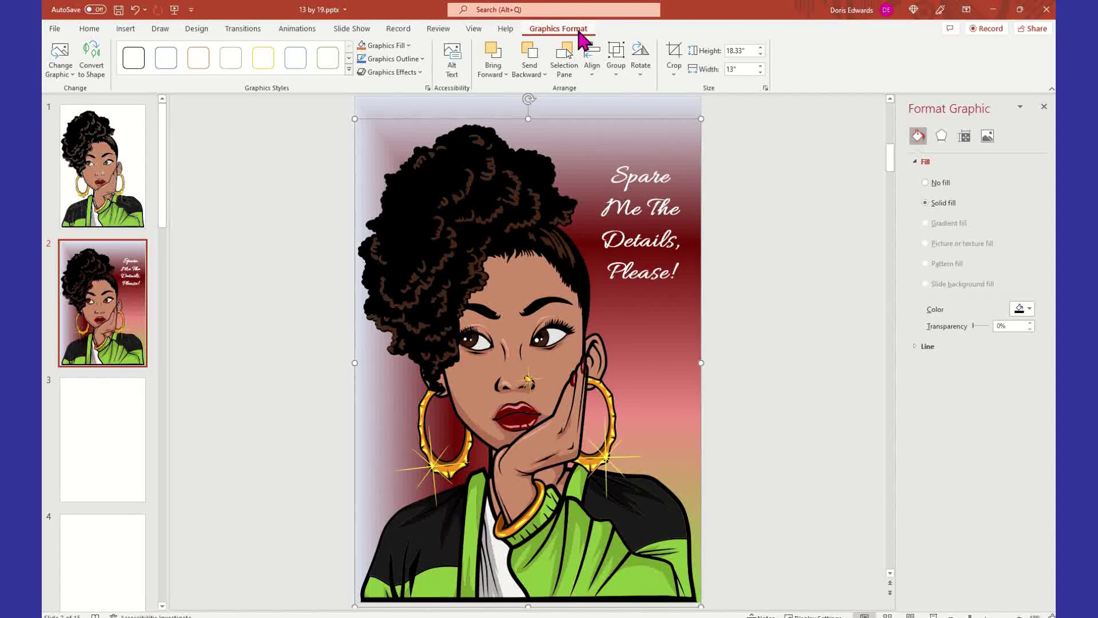
pyautogui.click(641, 79)
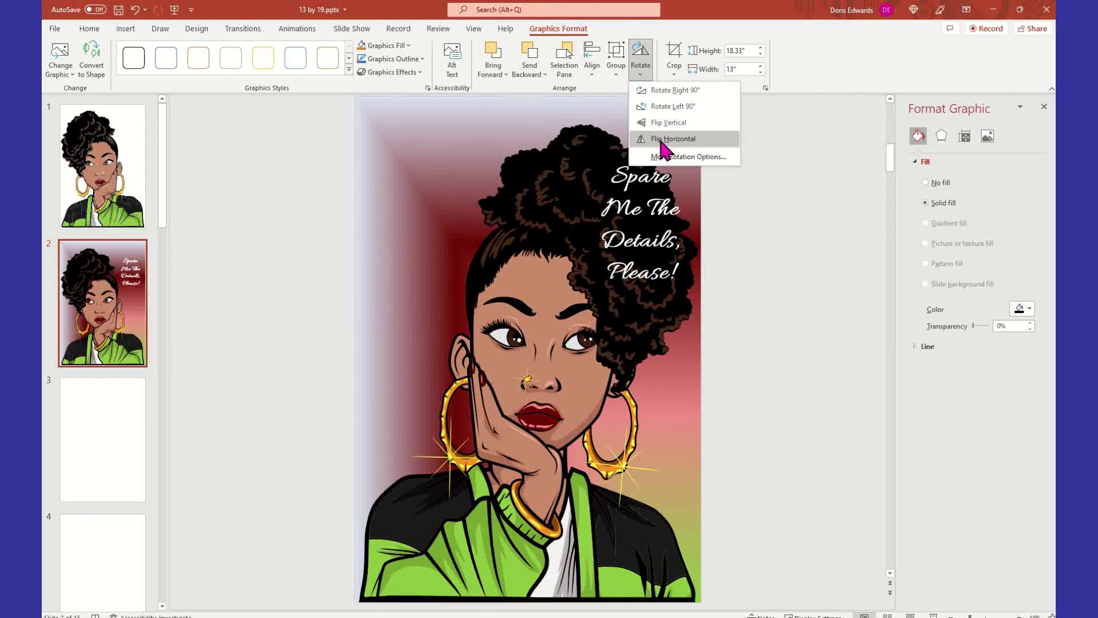
pyautogui.click(661, 140)
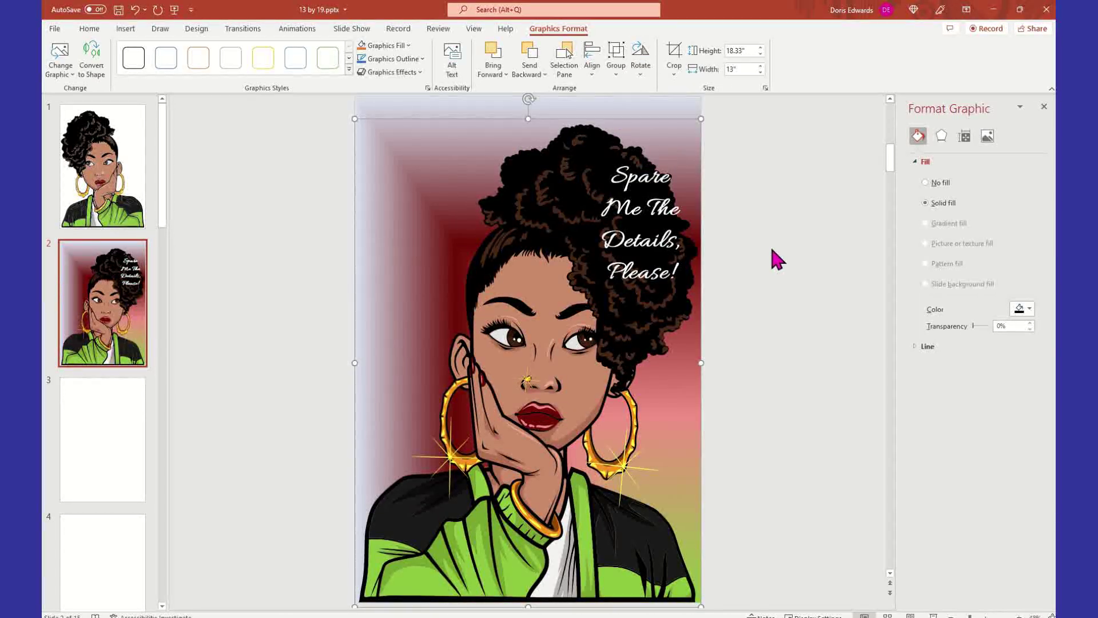
pyautogui.click(790, 237)
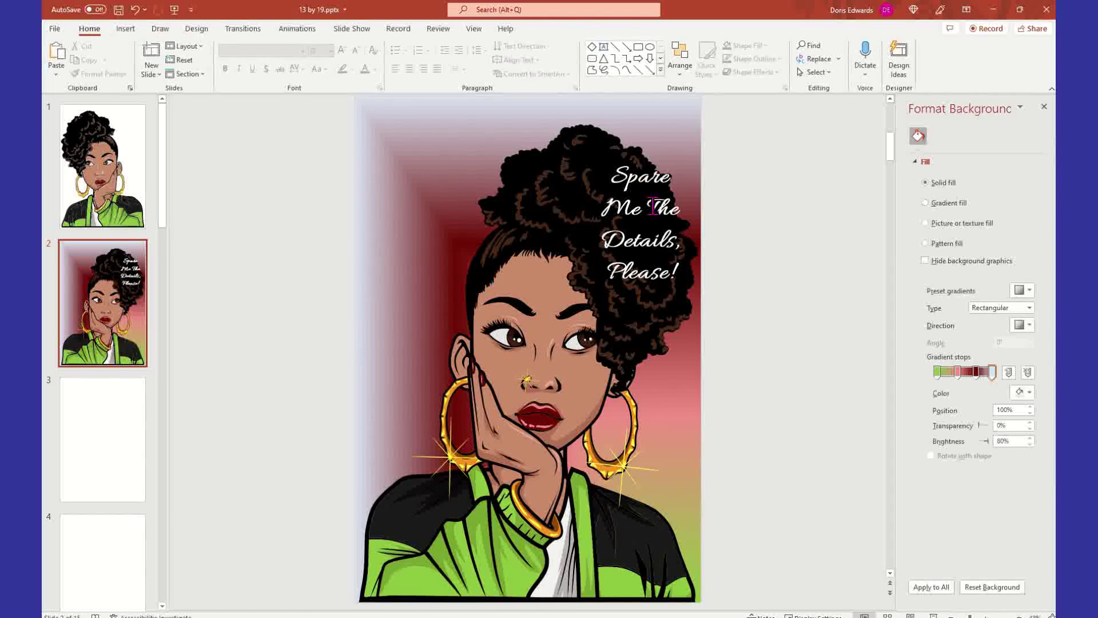
# - Move the caption text box off the slide beside the hair and insert the saved caption picture from the Desktop
pyautogui.click(657, 177)
pyautogui.moveTo(666, 158); pyautogui.dragTo(796, 160)
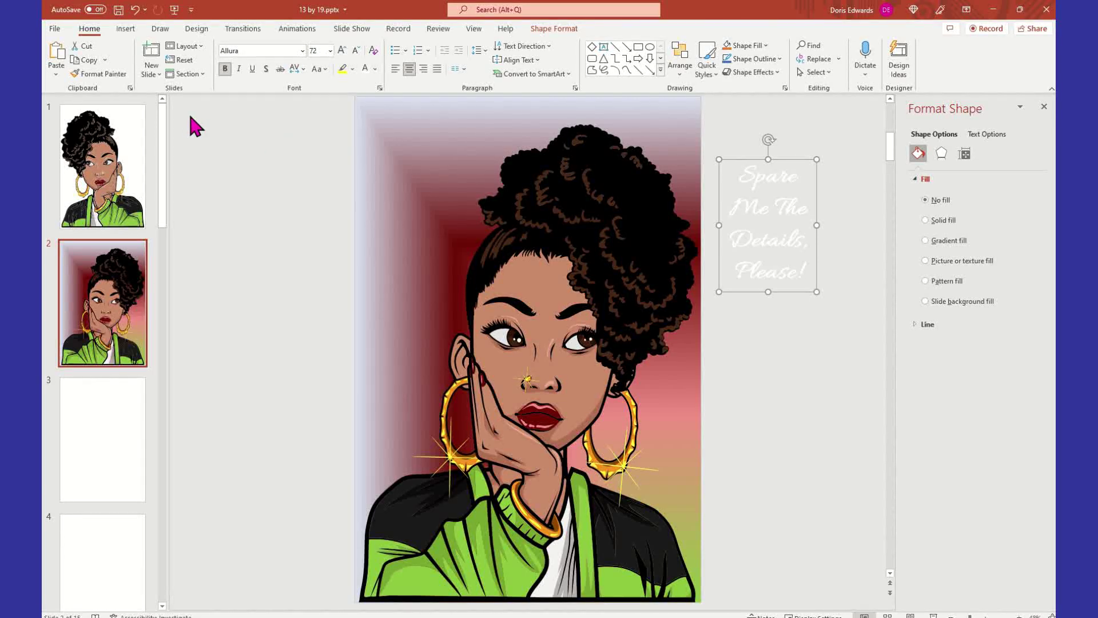
pyautogui.click(125, 28)
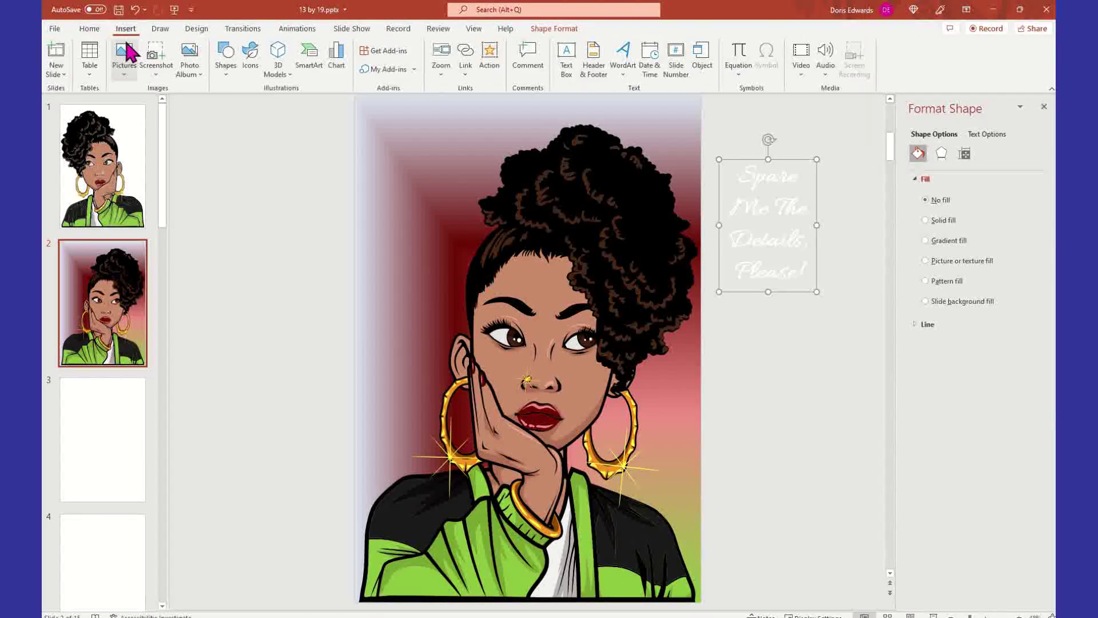
pyautogui.click(124, 74)
pyautogui.click(166, 111)
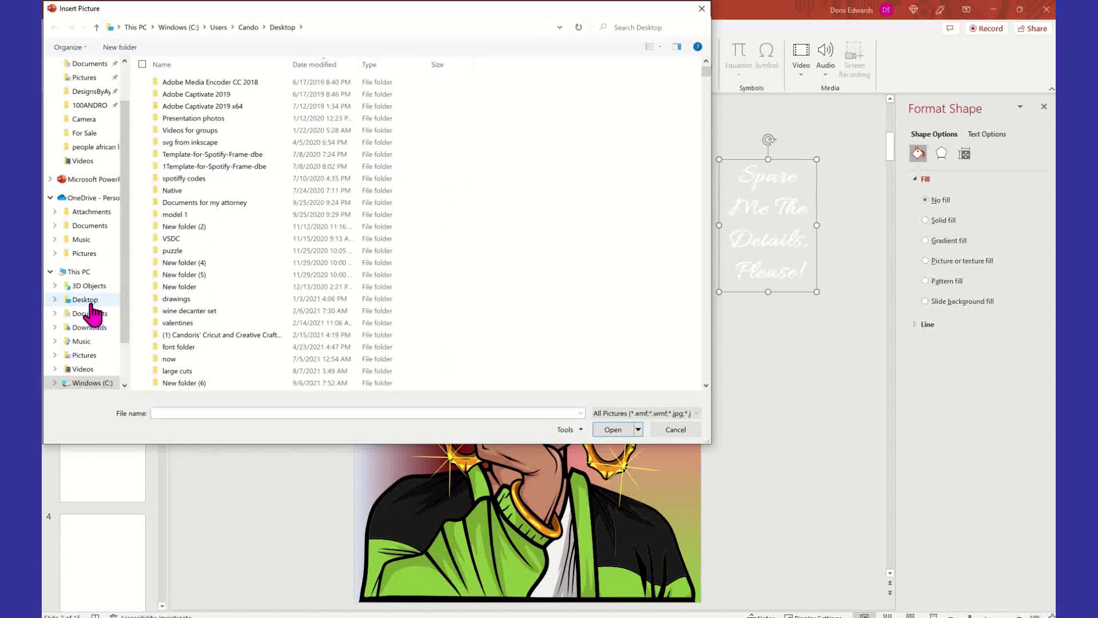
pyautogui.click(89, 303)
pyautogui.click(227, 109)
pyautogui.click(596, 430)
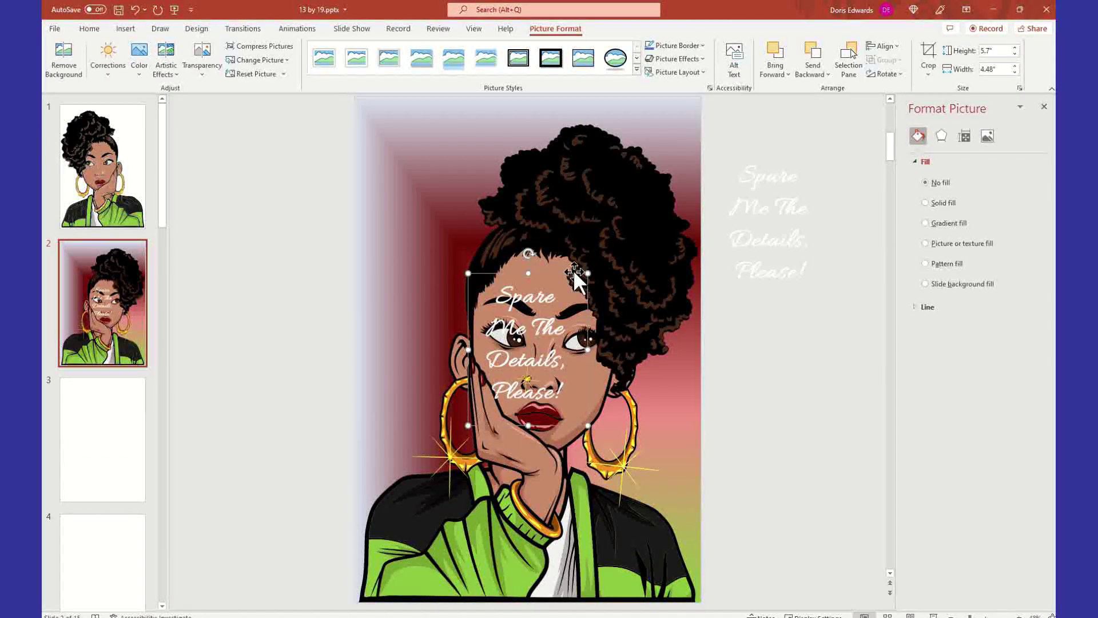
# - Place the inserted caption picture in the open background beside the flipped hair, against the slide's edge
pyautogui.moveTo(573, 270); pyautogui.dragTo(462, 148)
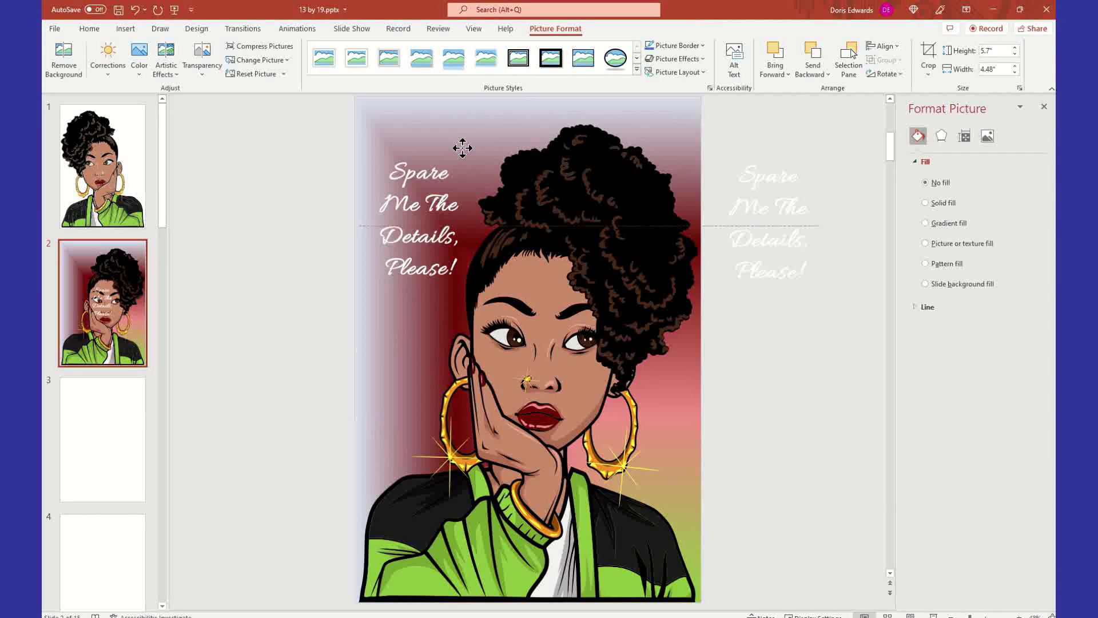
pyautogui.click(300, 229)
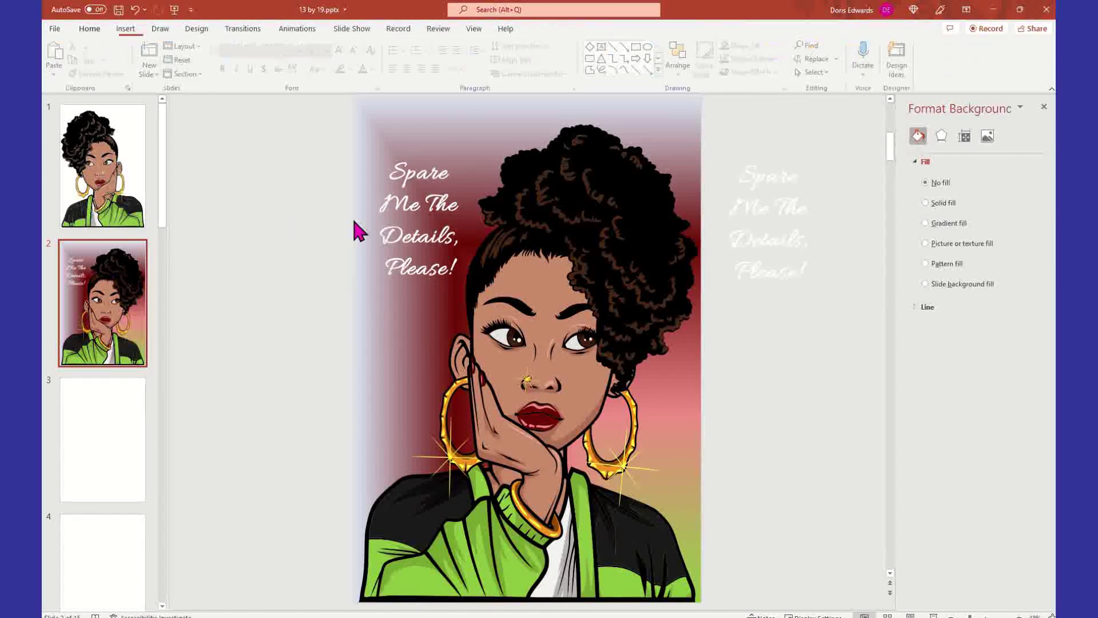
pyautogui.click(441, 169)
pyautogui.moveTo(448, 151); pyautogui.dragTo(439, 151)
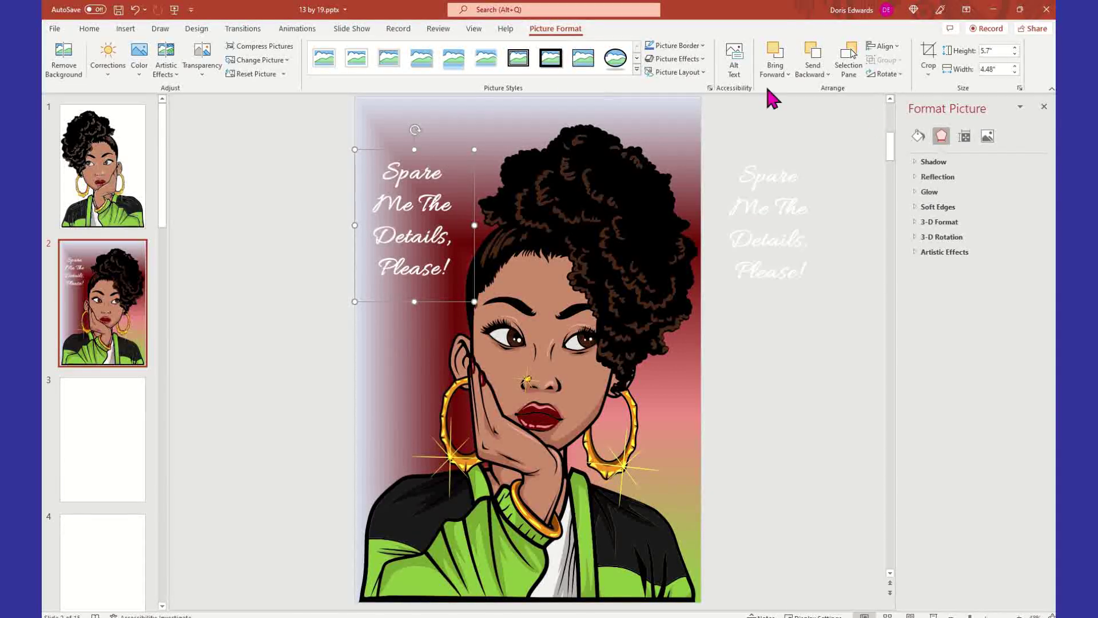
# - Flip the caption picture horizontally so its text is mirrored, and deselect it
pyautogui.click(899, 75)
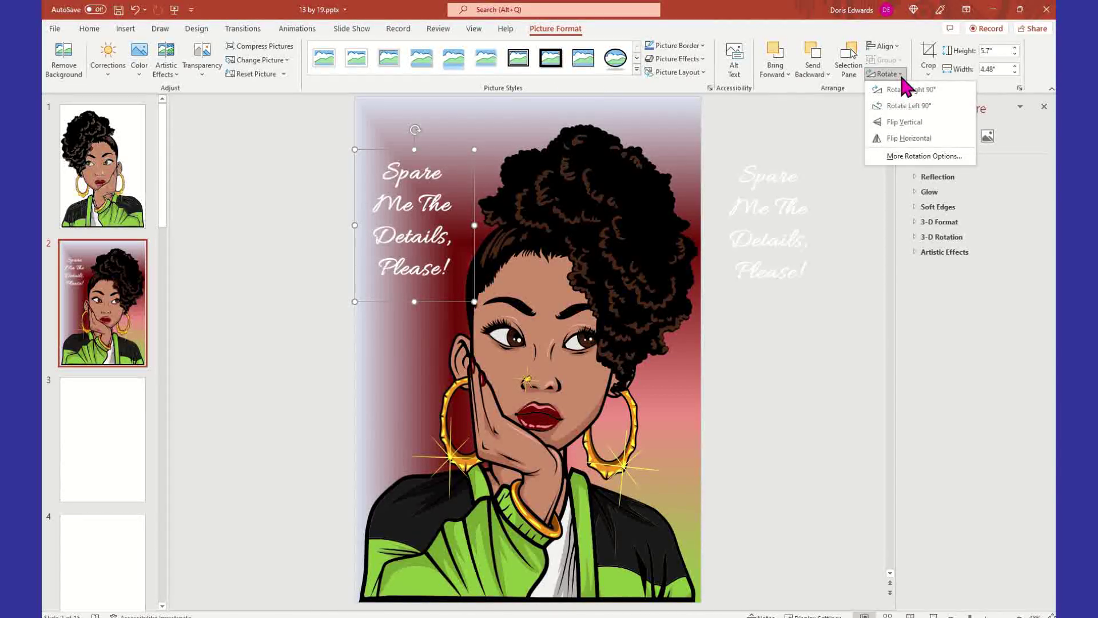
pyautogui.click(909, 139)
pyautogui.click(295, 247)
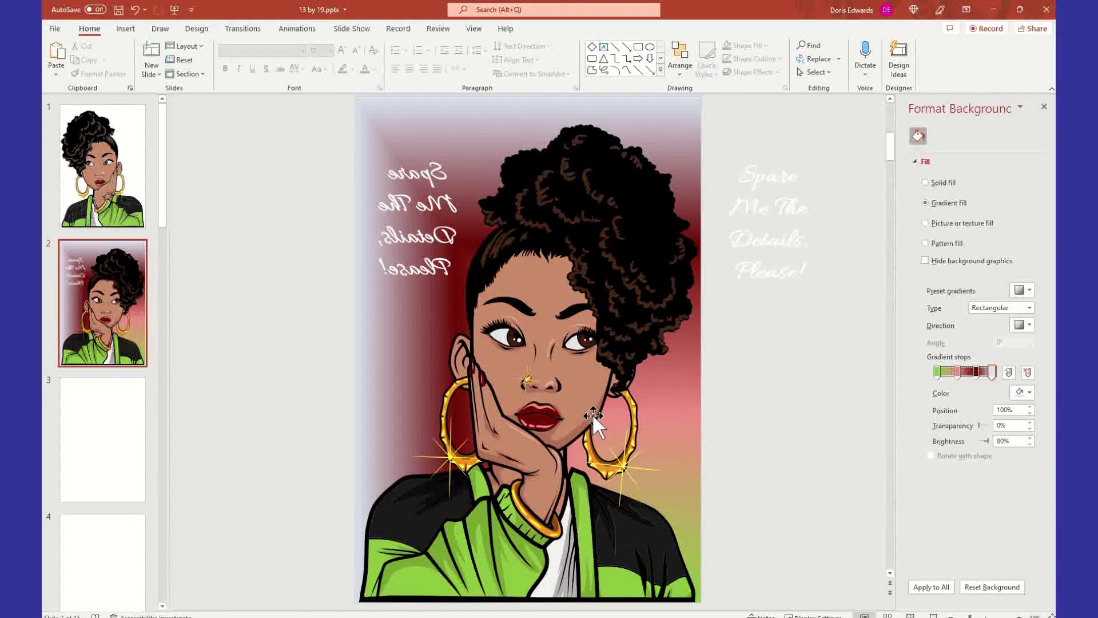
# - Delete the original caption text box lying outside the slide
pyautogui.click(767, 201)
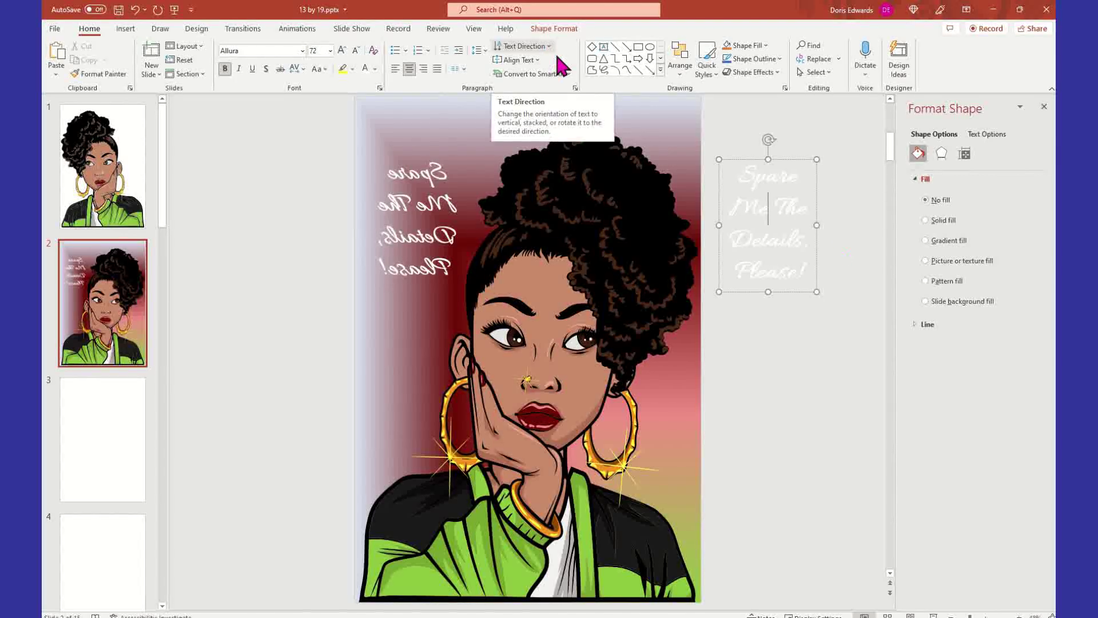
pyautogui.click(789, 319)
pyautogui.click(775, 160)
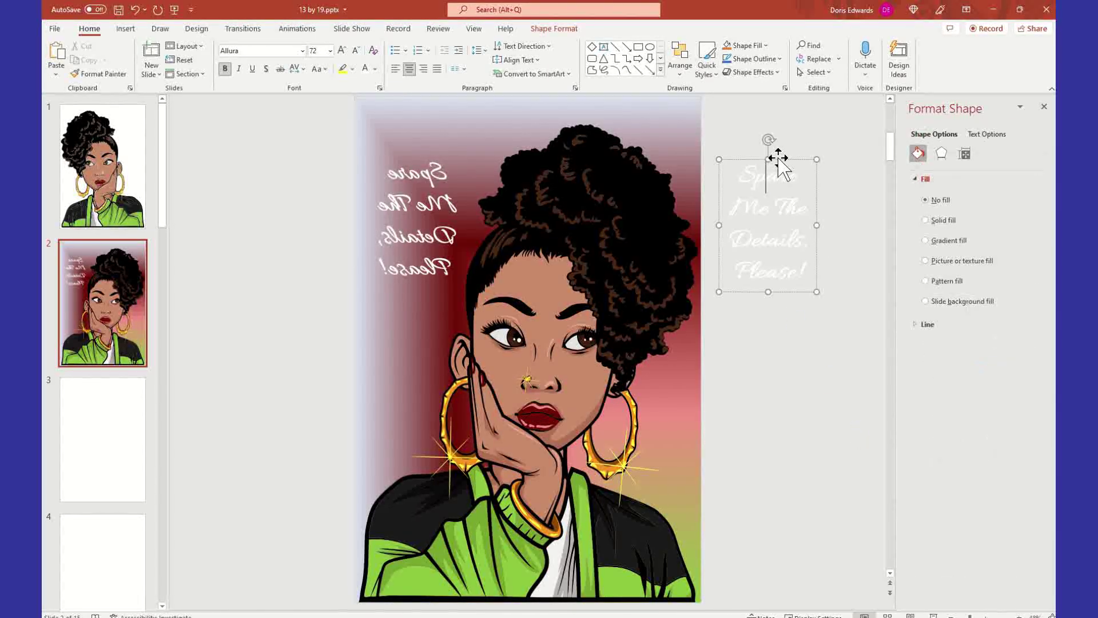
pyautogui.click(748, 163)
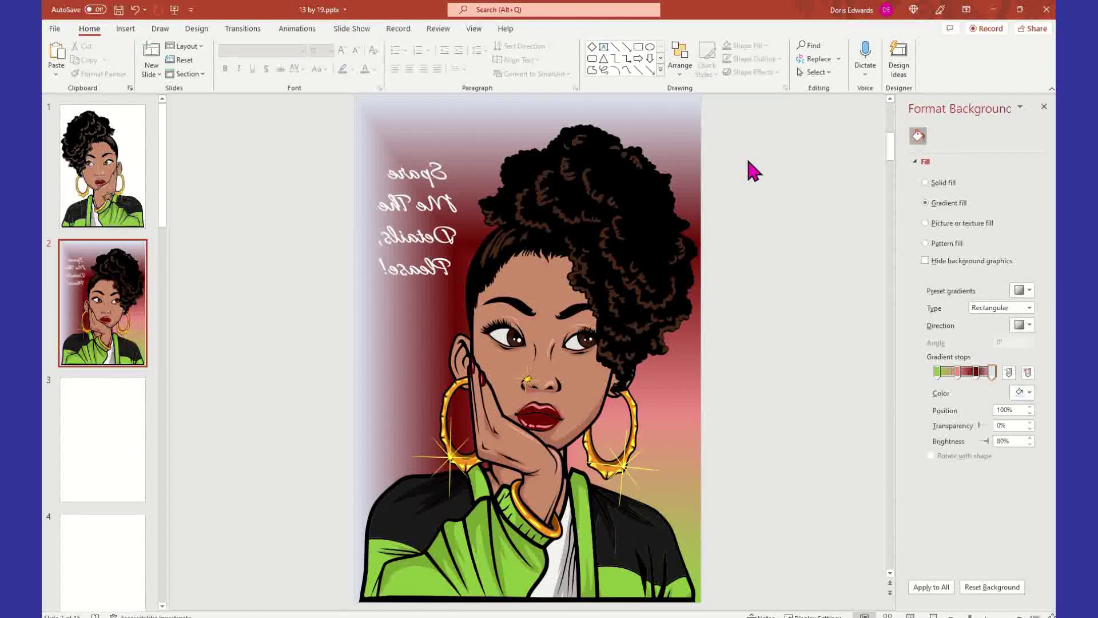
# - Move the mirrored caption picture slightly lower on slide 2 and compare the slide with the plain portrait on slide 1
pyautogui.click(412, 268)
pyautogui.moveTo(427, 304)
pyautogui.mouseDown()
pyautogui.moveTo(424, 338)
pyautogui.moveTo(423, 314)
pyautogui.moveTo(430, 320)
pyautogui.mouseUp()
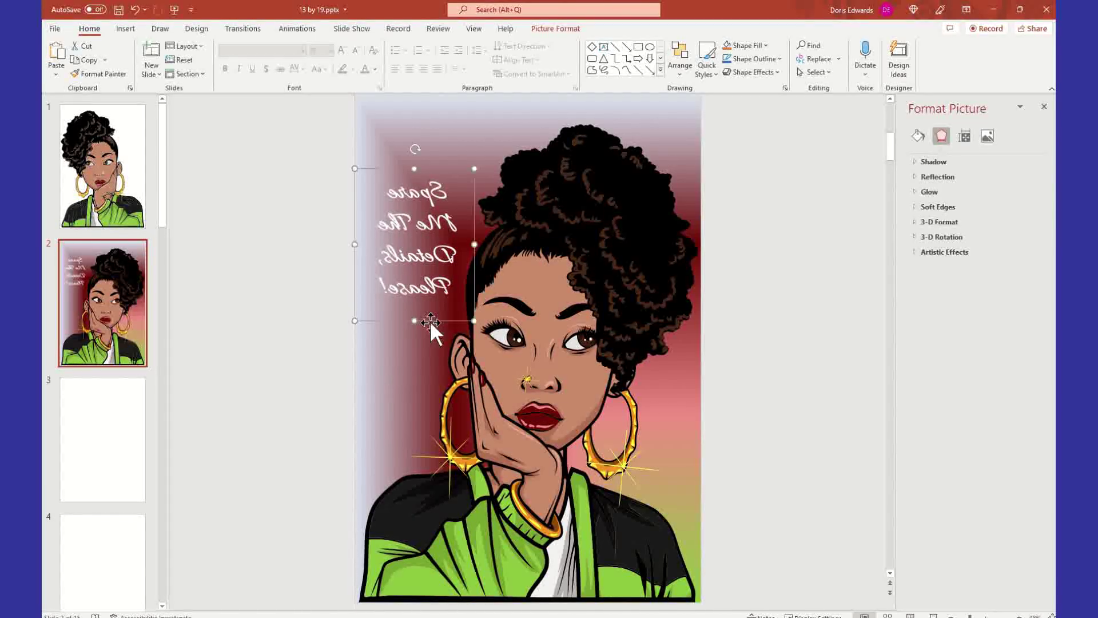
pyautogui.click(780, 314)
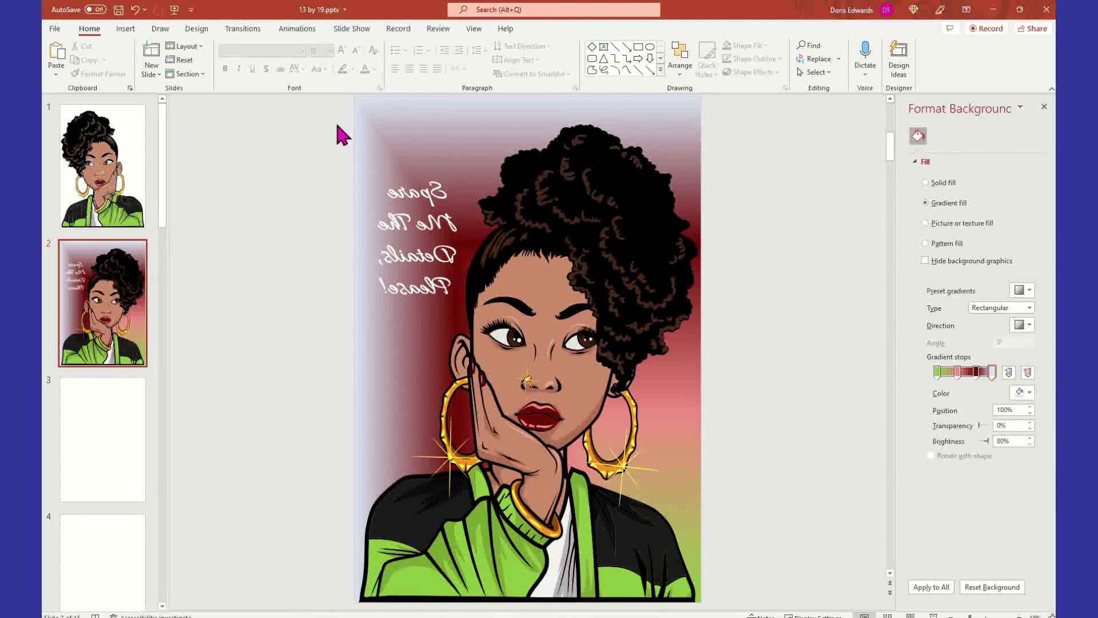
pyautogui.click(116, 195)
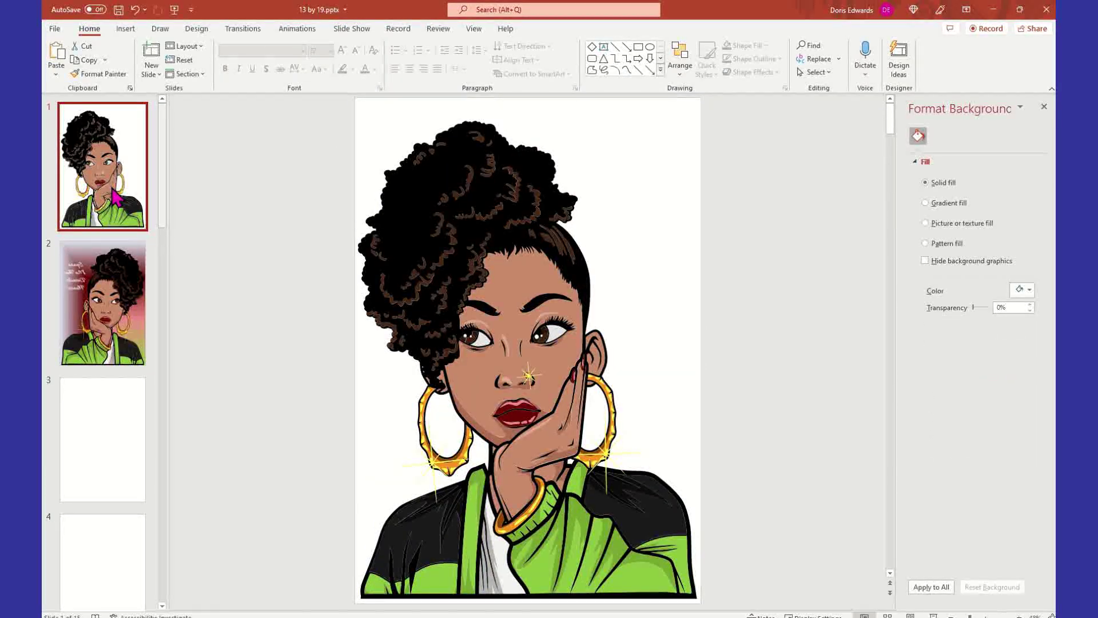
pyautogui.click(127, 324)
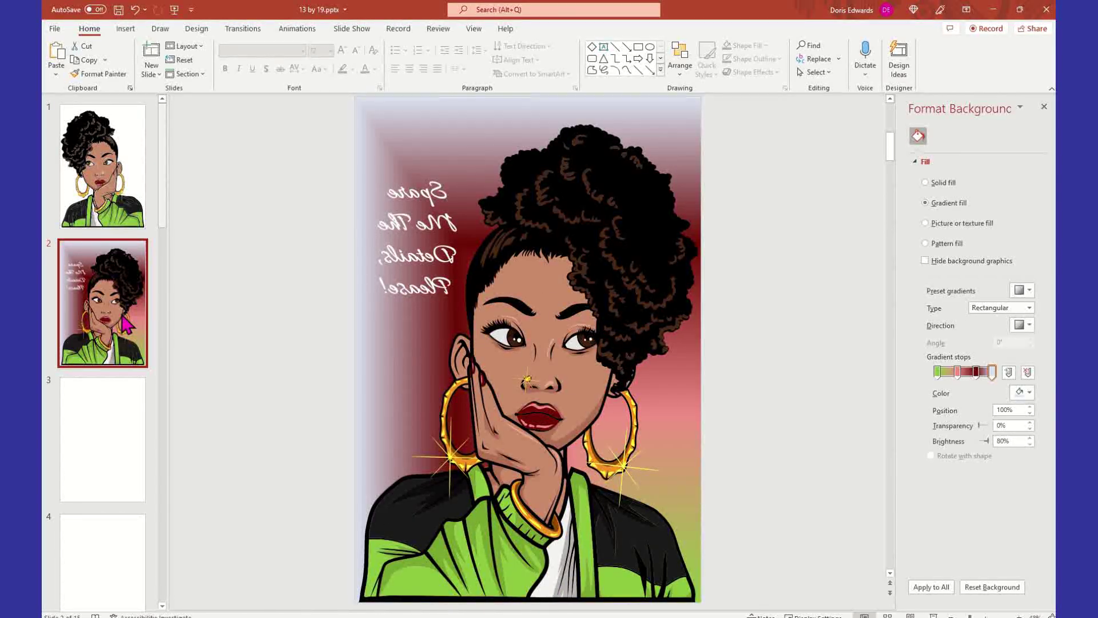
# - Select the portrait and mirrored caption together on slide 2, move both slightly upward, and deselect them
pyautogui.click(109, 196)
pyautogui.click(109, 322)
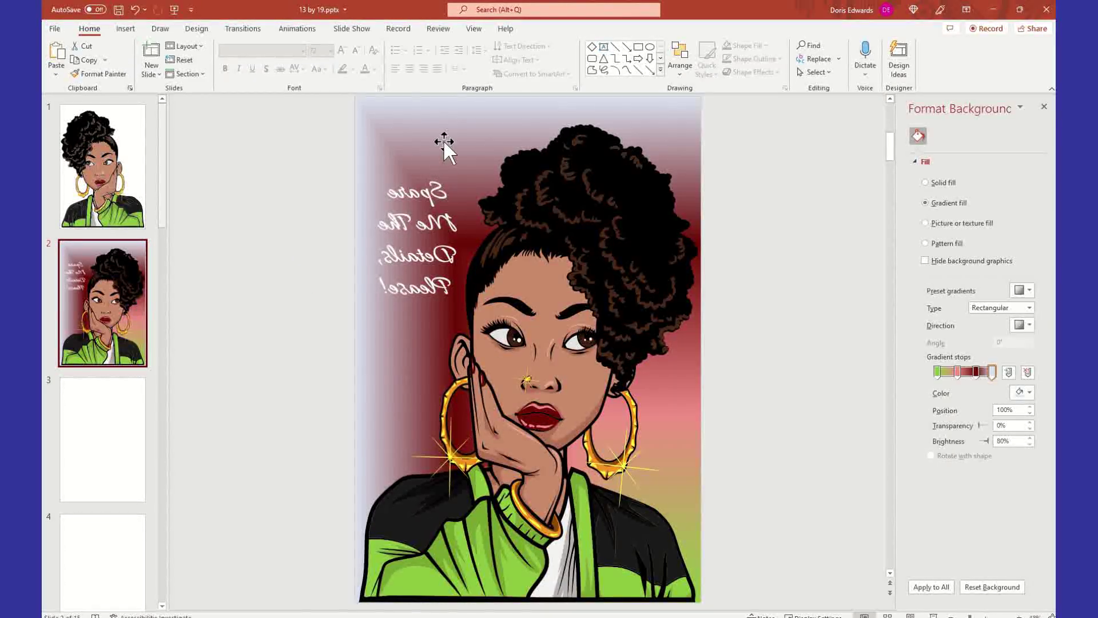
pyautogui.moveTo(341, 103); pyautogui.dragTo(761, 607)
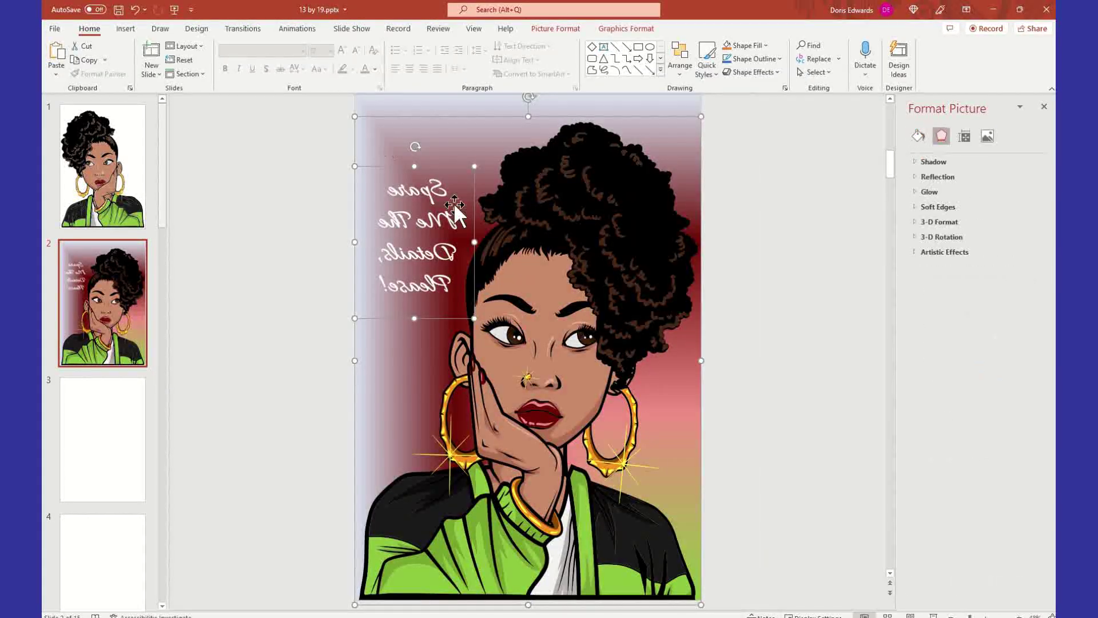
pyautogui.click(274, 199)
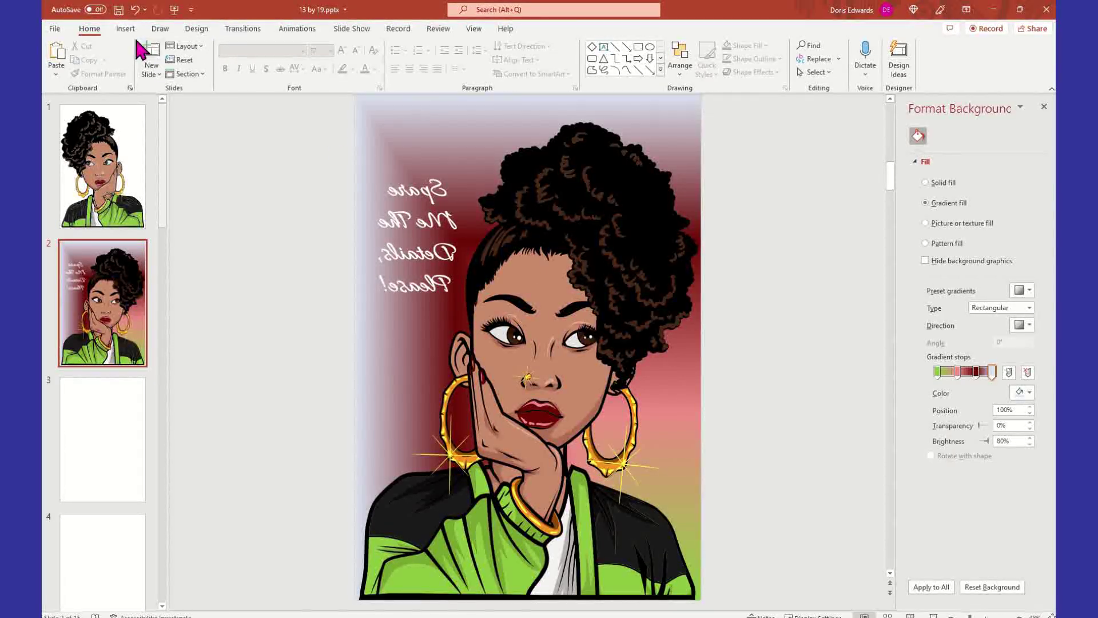
# - Open the print settings for the presentation and set it to print only the current slide
pyautogui.click(56, 31)
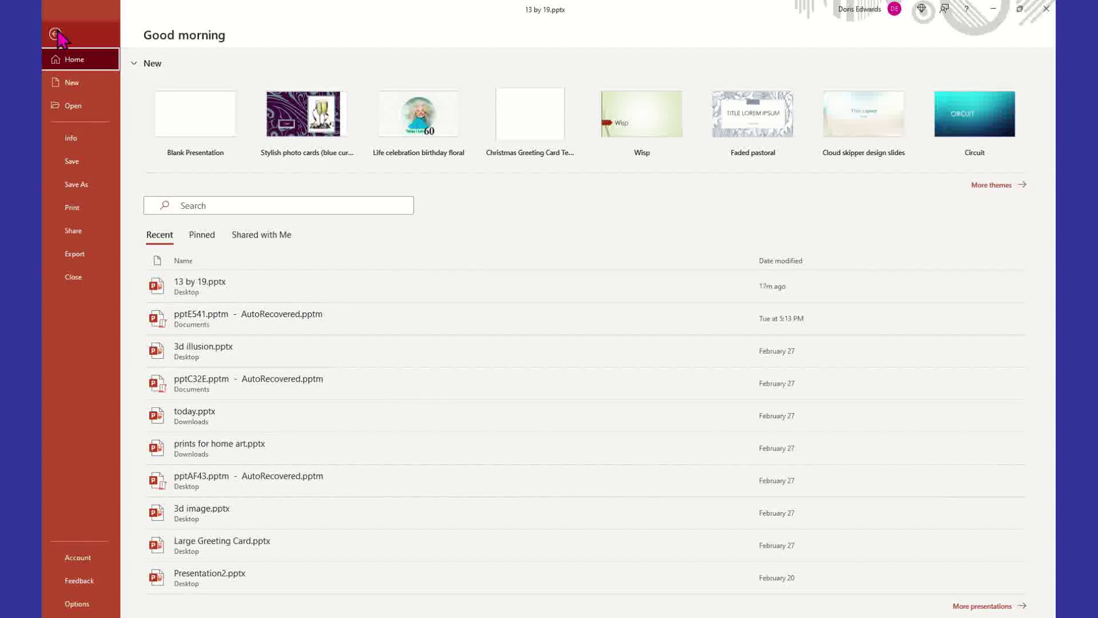
pyautogui.click(94, 217)
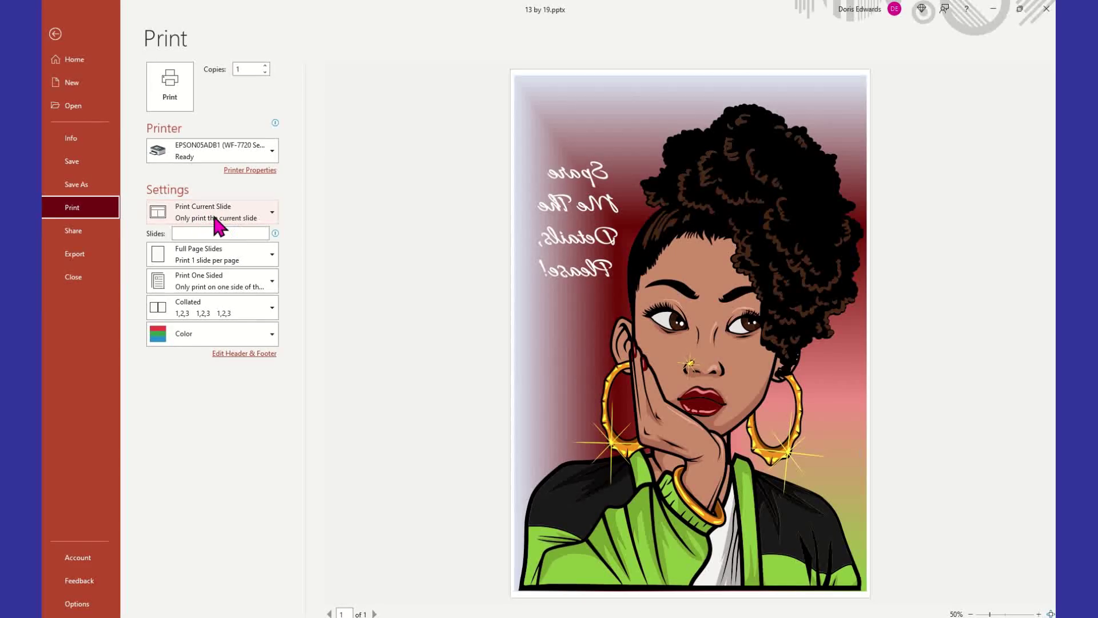
pyautogui.click(271, 215)
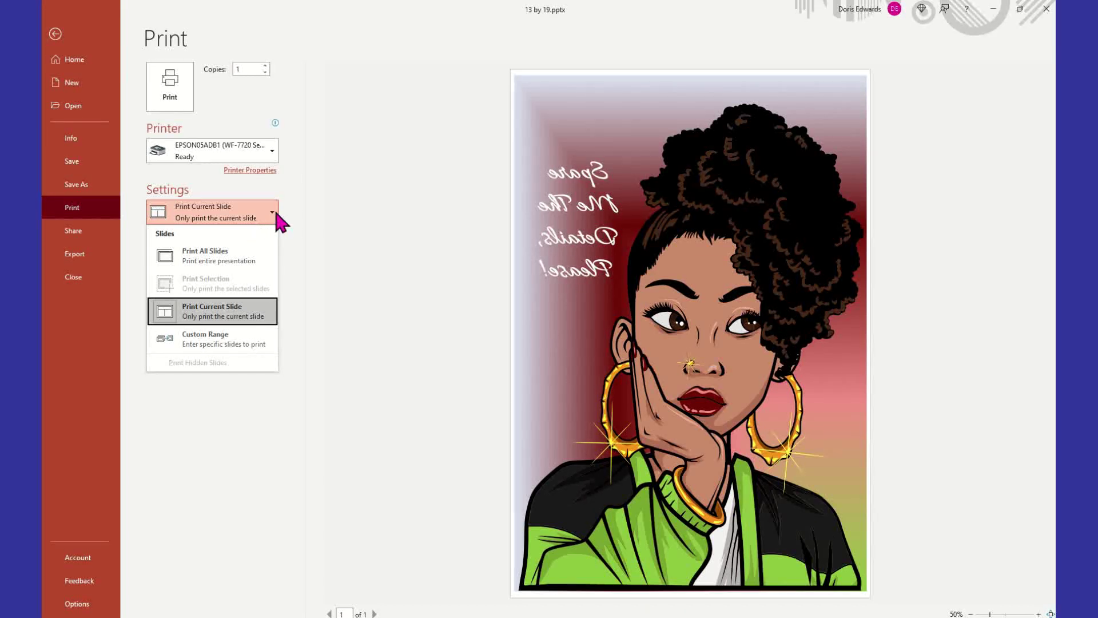
pyautogui.click(227, 315)
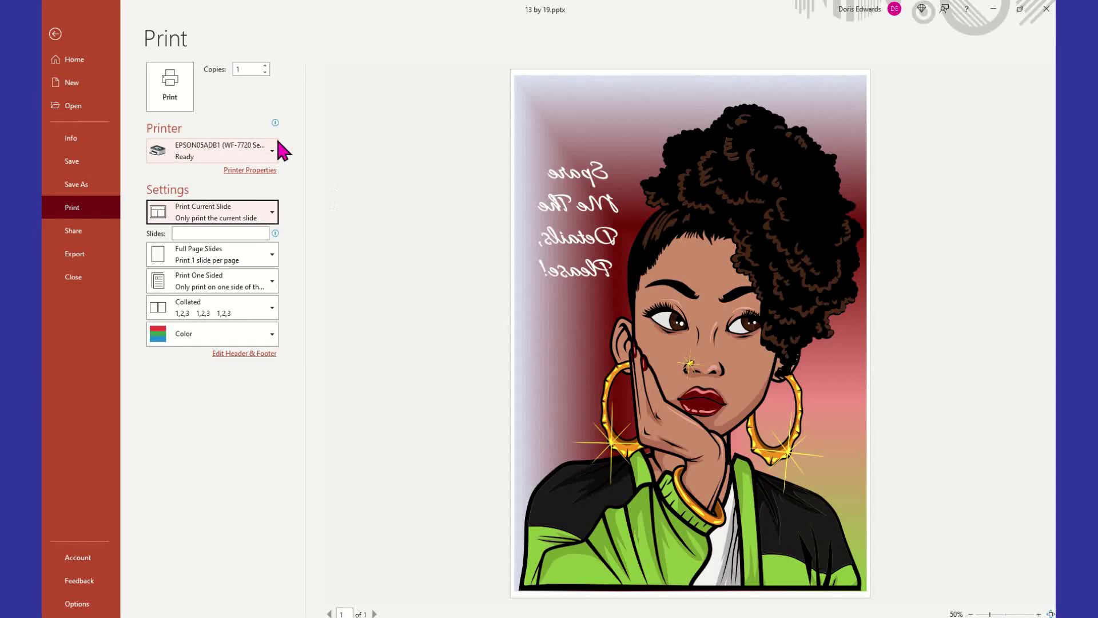
# - In the Epson printer properties, set the paper source to Paper Cassette 1 and the document size to Super B (13 x 19 in)
pyautogui.click(263, 170)
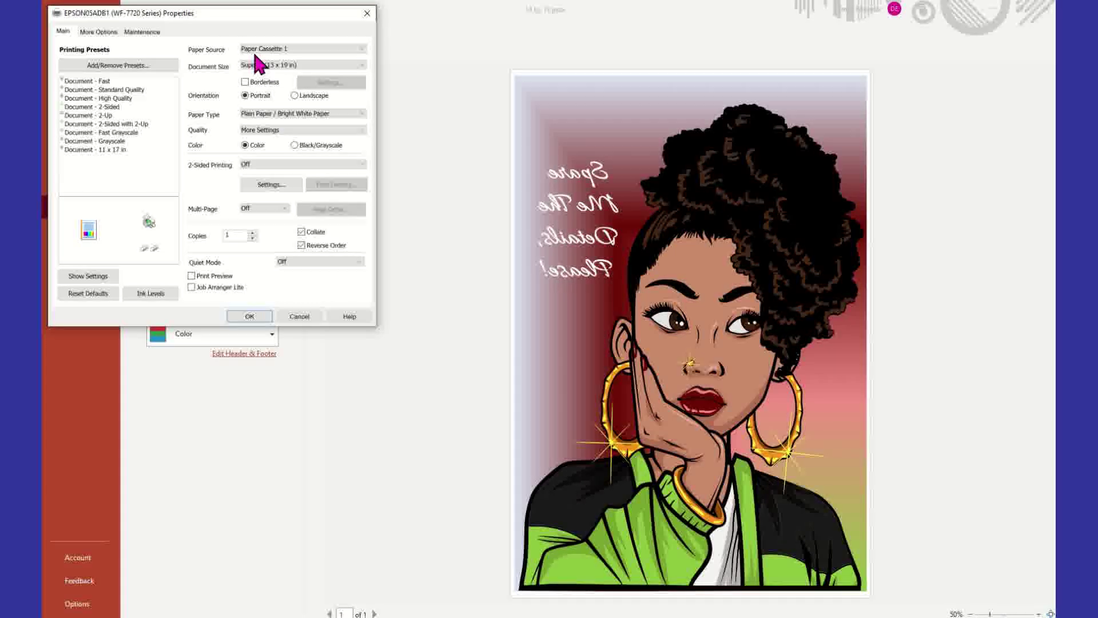
pyautogui.click(275, 50)
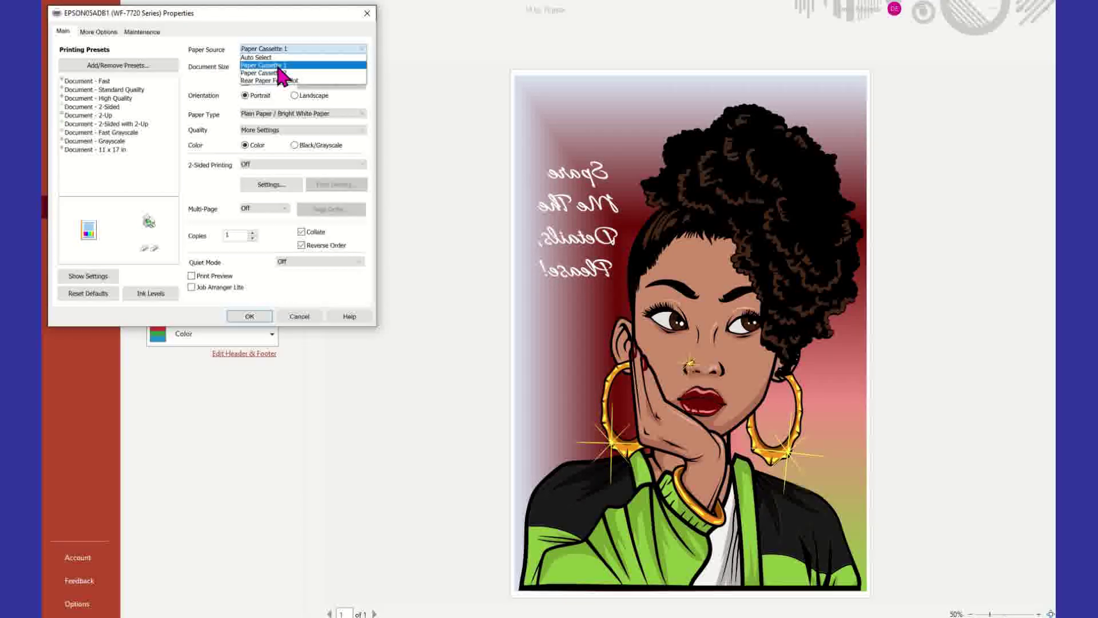
pyautogui.click(278, 65)
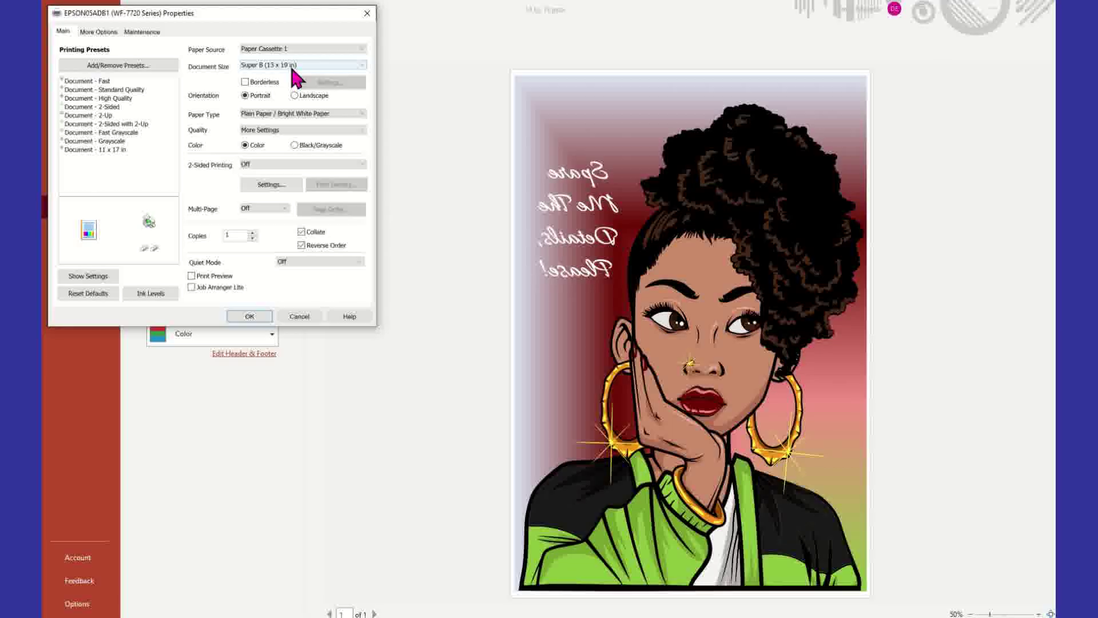
pyautogui.click(362, 64)
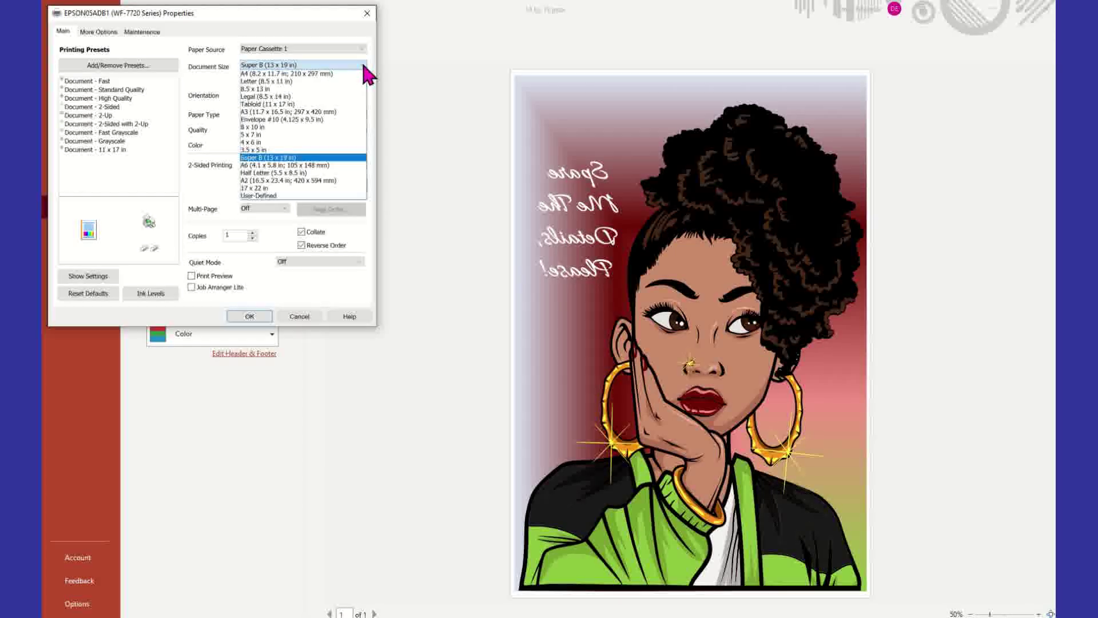
pyautogui.click(291, 159)
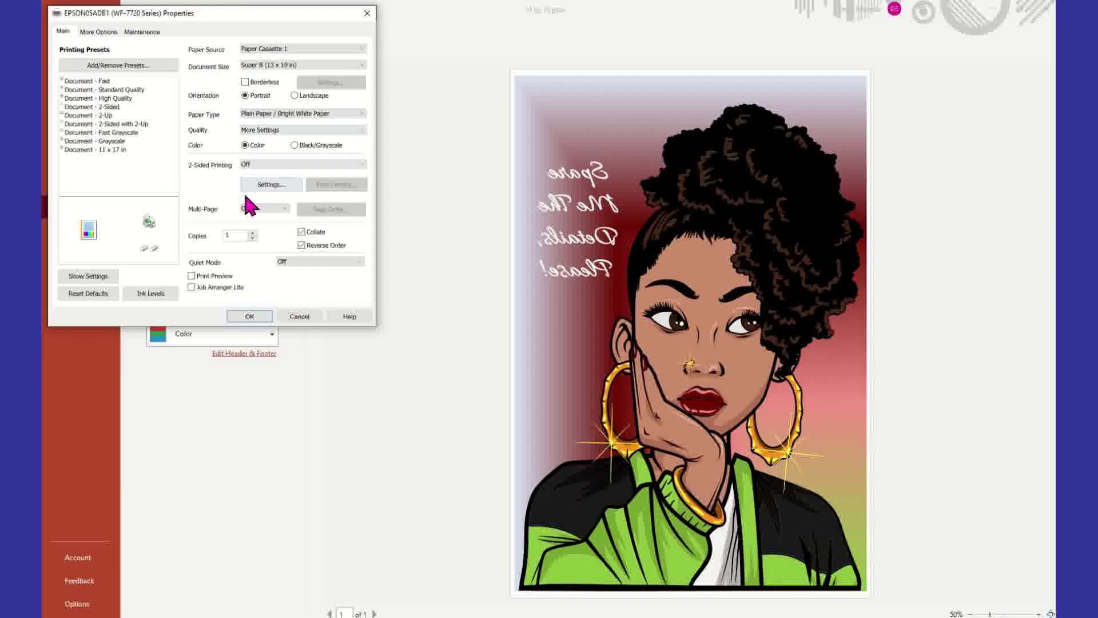
# - Set the print quality through More Settings to the highest quality level and accept it
pyautogui.click(264, 130)
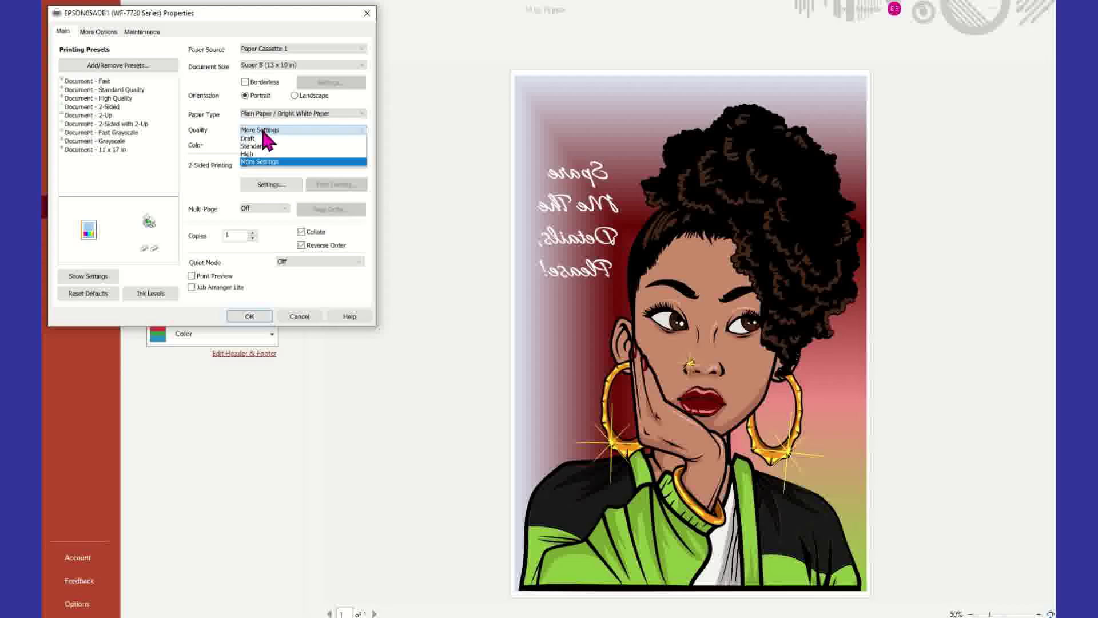
pyautogui.click(263, 162)
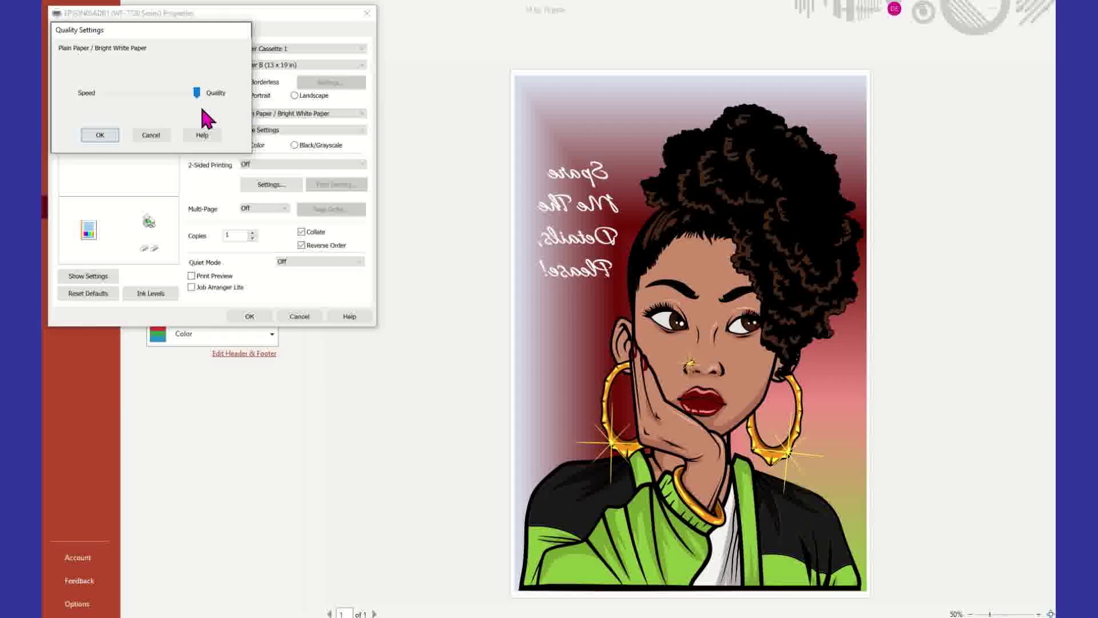
pyautogui.moveTo(194, 90); pyautogui.dragTo(219, 95)
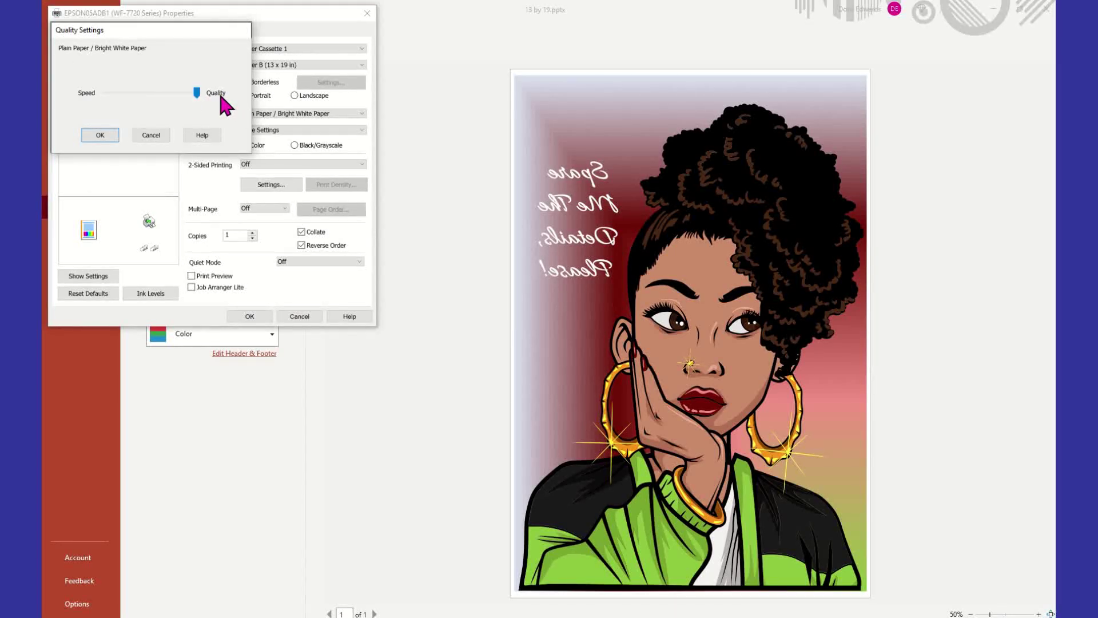
pyautogui.click(112, 137)
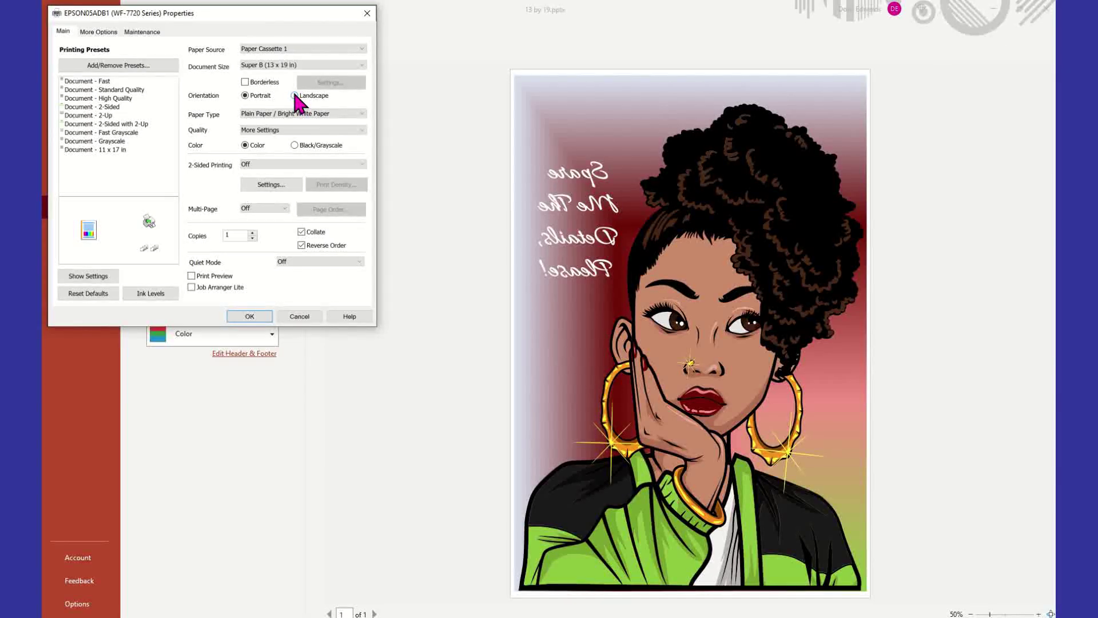
# - Review the printer's additional options and custom quality level, and accept the printer properties
pyautogui.click(101, 34)
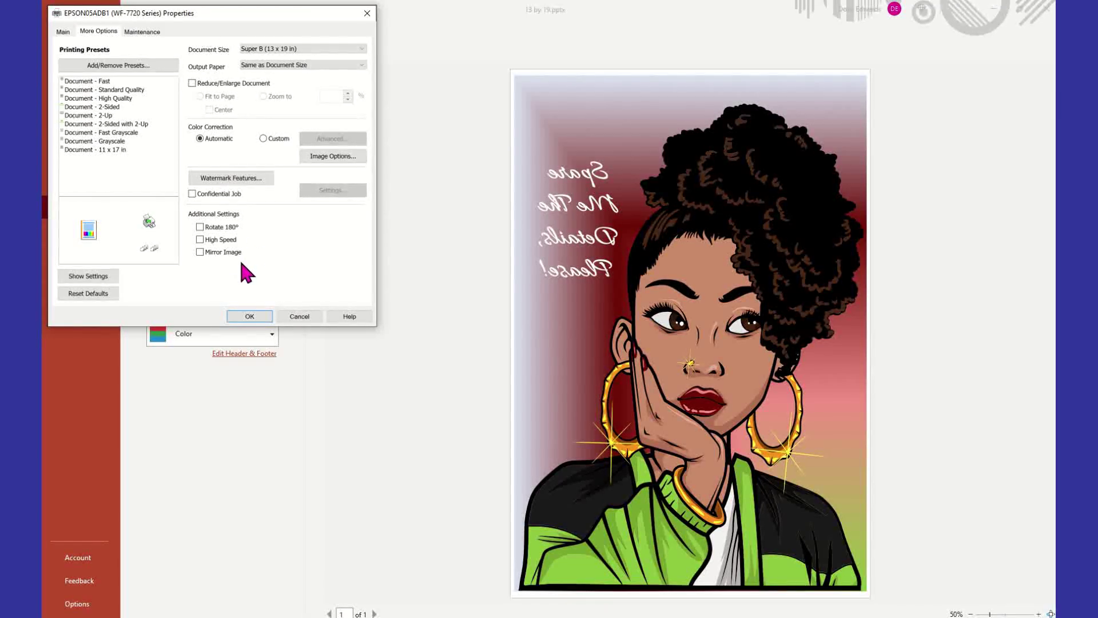
pyautogui.click(63, 32)
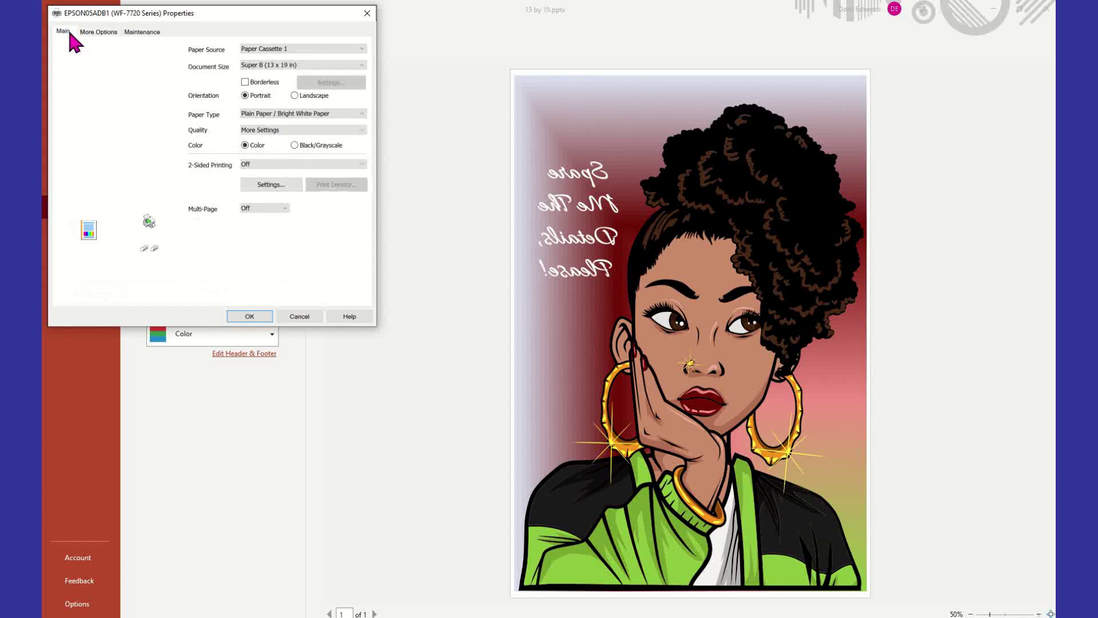
pyautogui.click(264, 129)
pyautogui.click(264, 162)
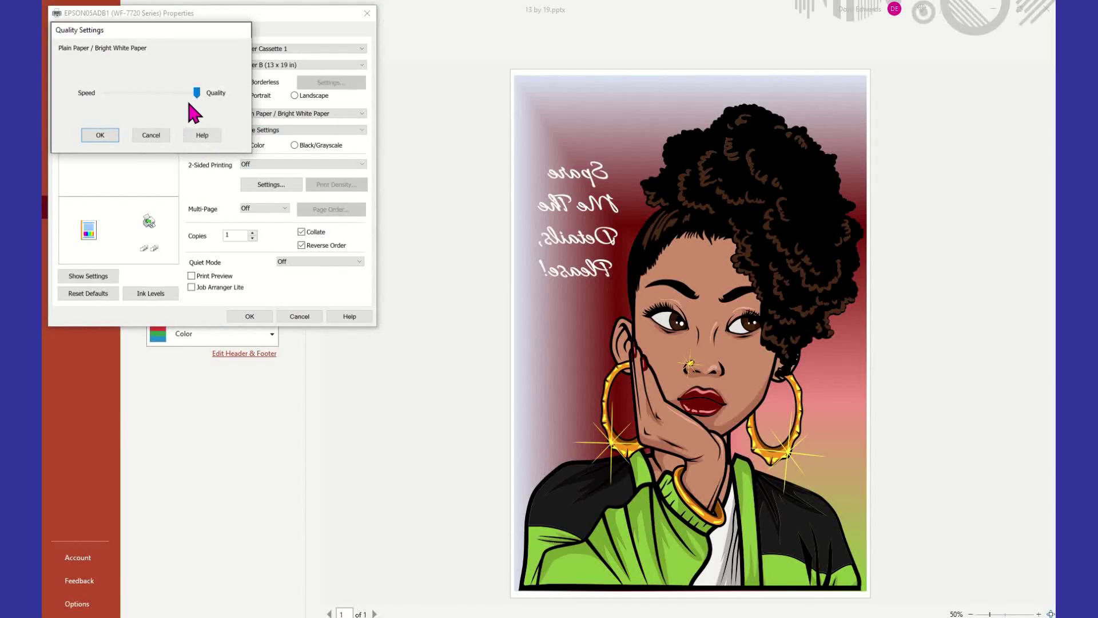
pyautogui.click(121, 134)
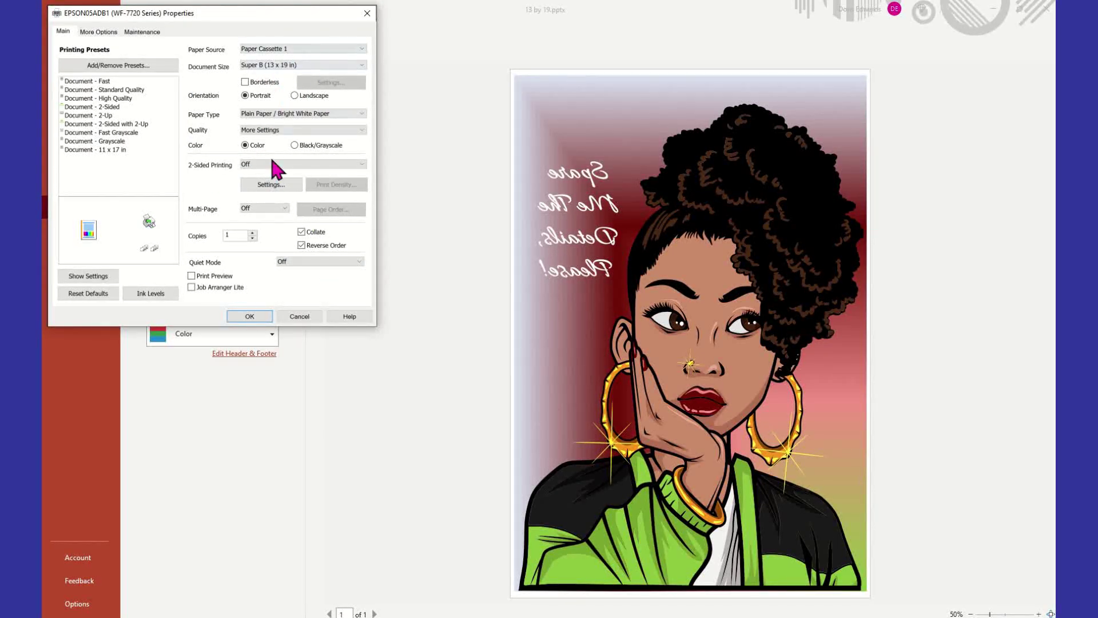
pyautogui.click(255, 316)
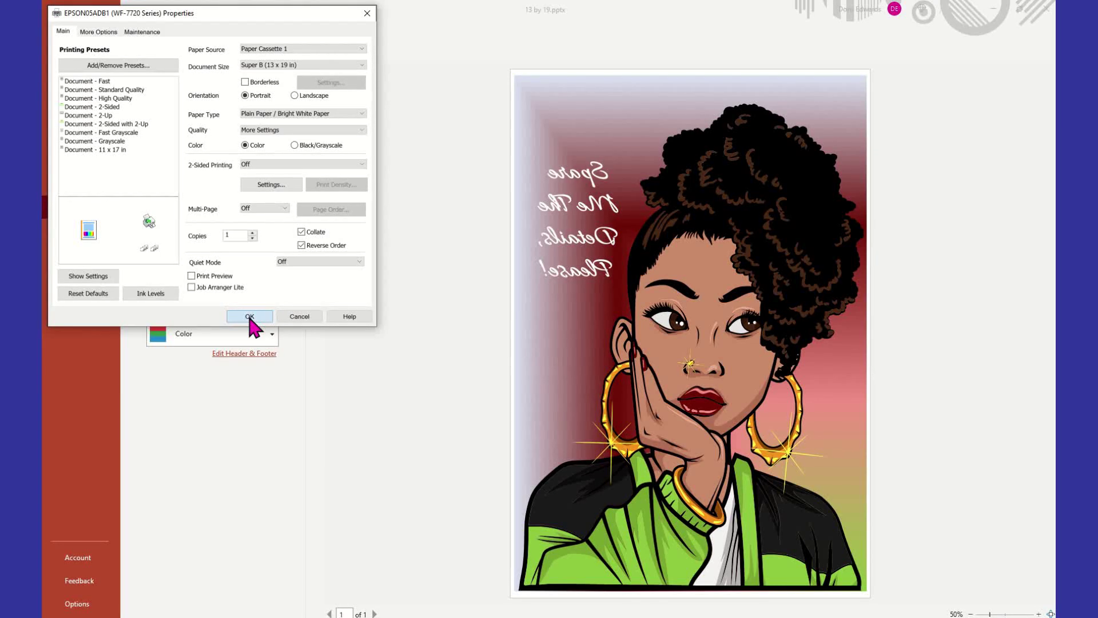